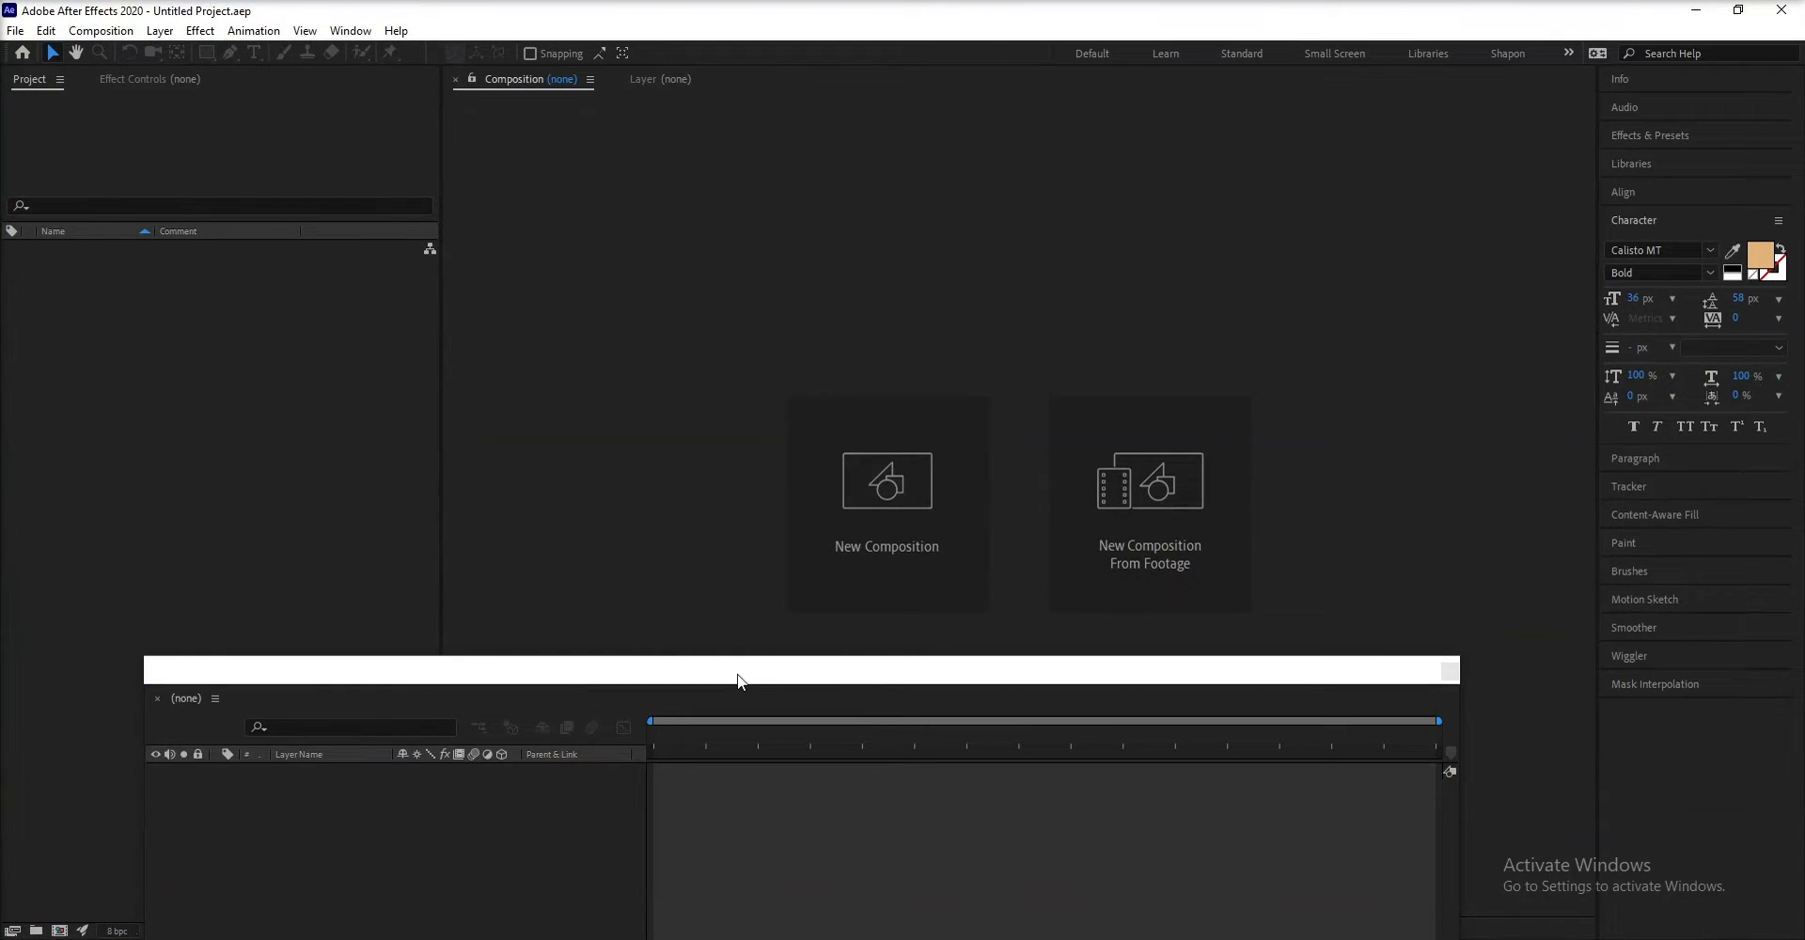
Import Background.ai from the Desktop's Background folder as a Composition
click(371, 468)
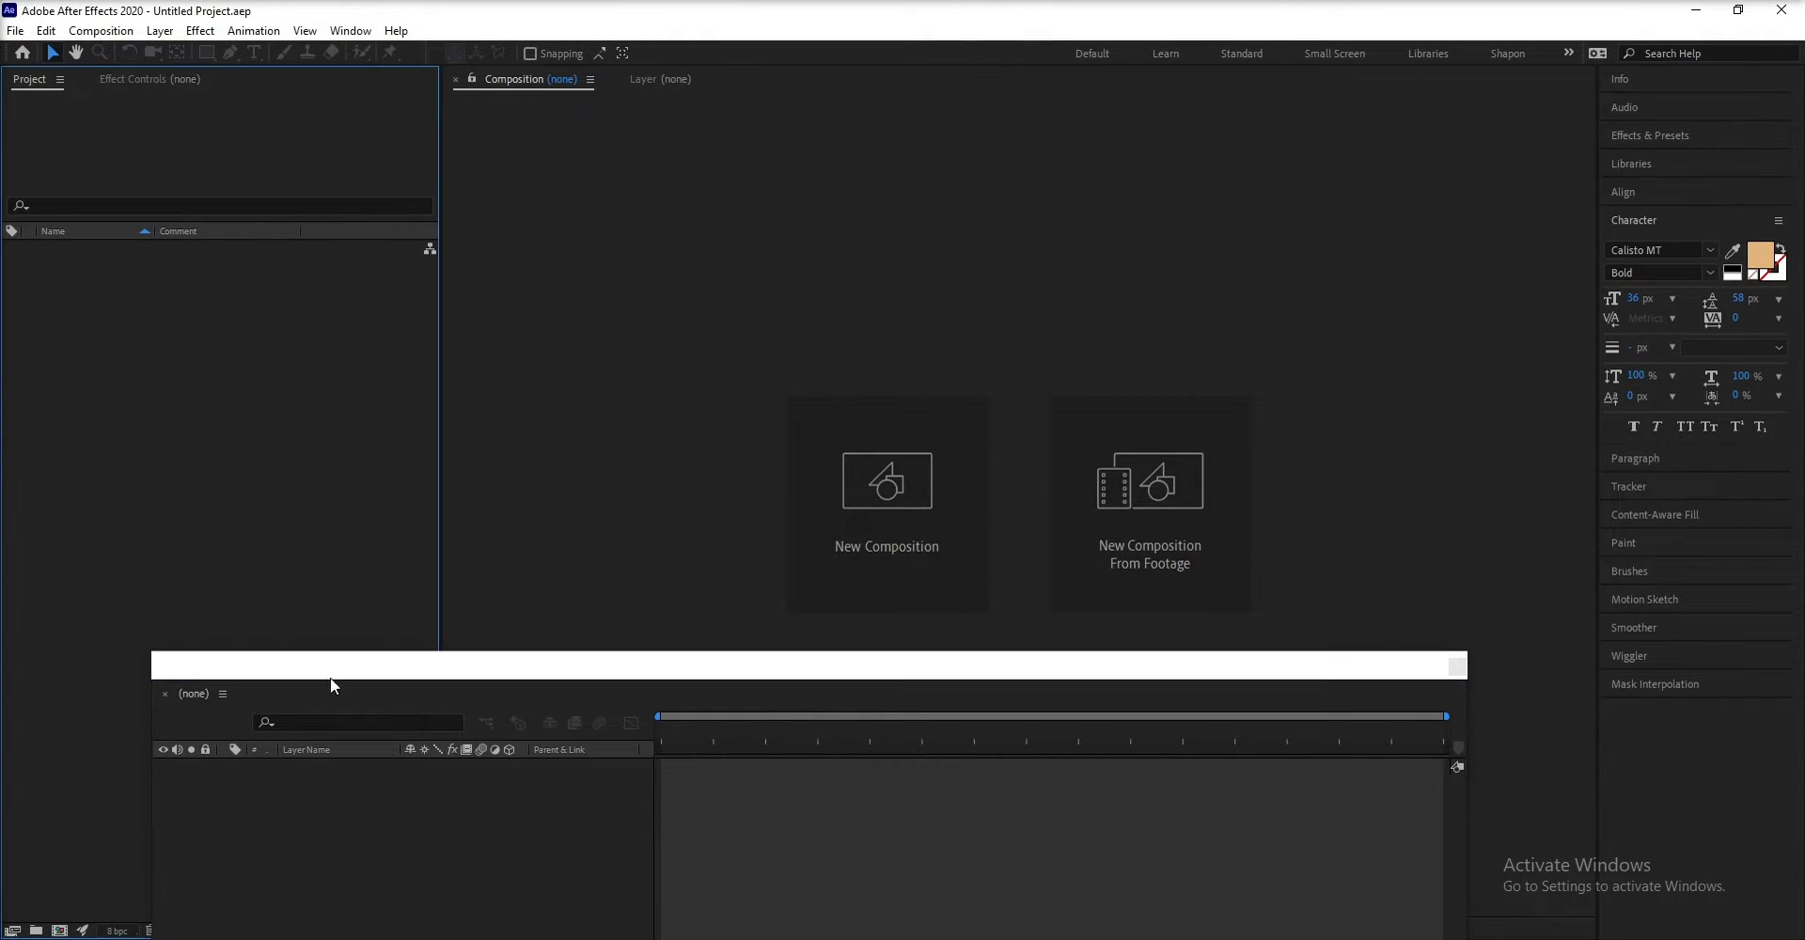
double_click(283, 451)
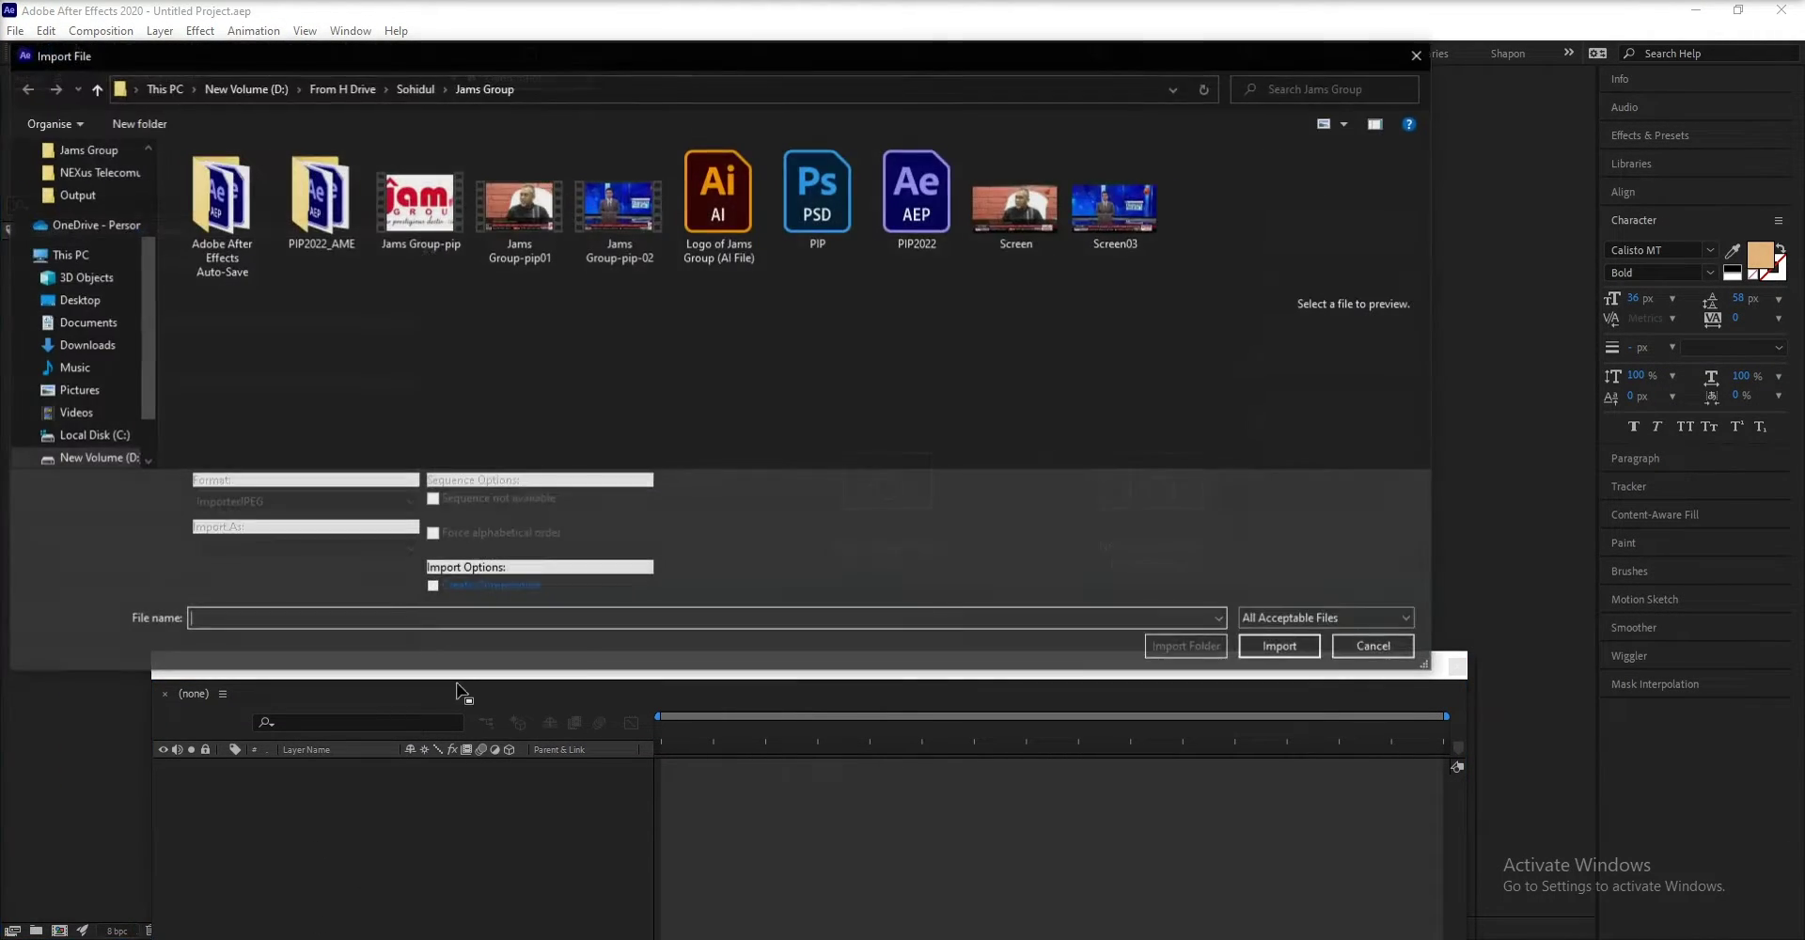
click(97, 301)
double_click(324, 203)
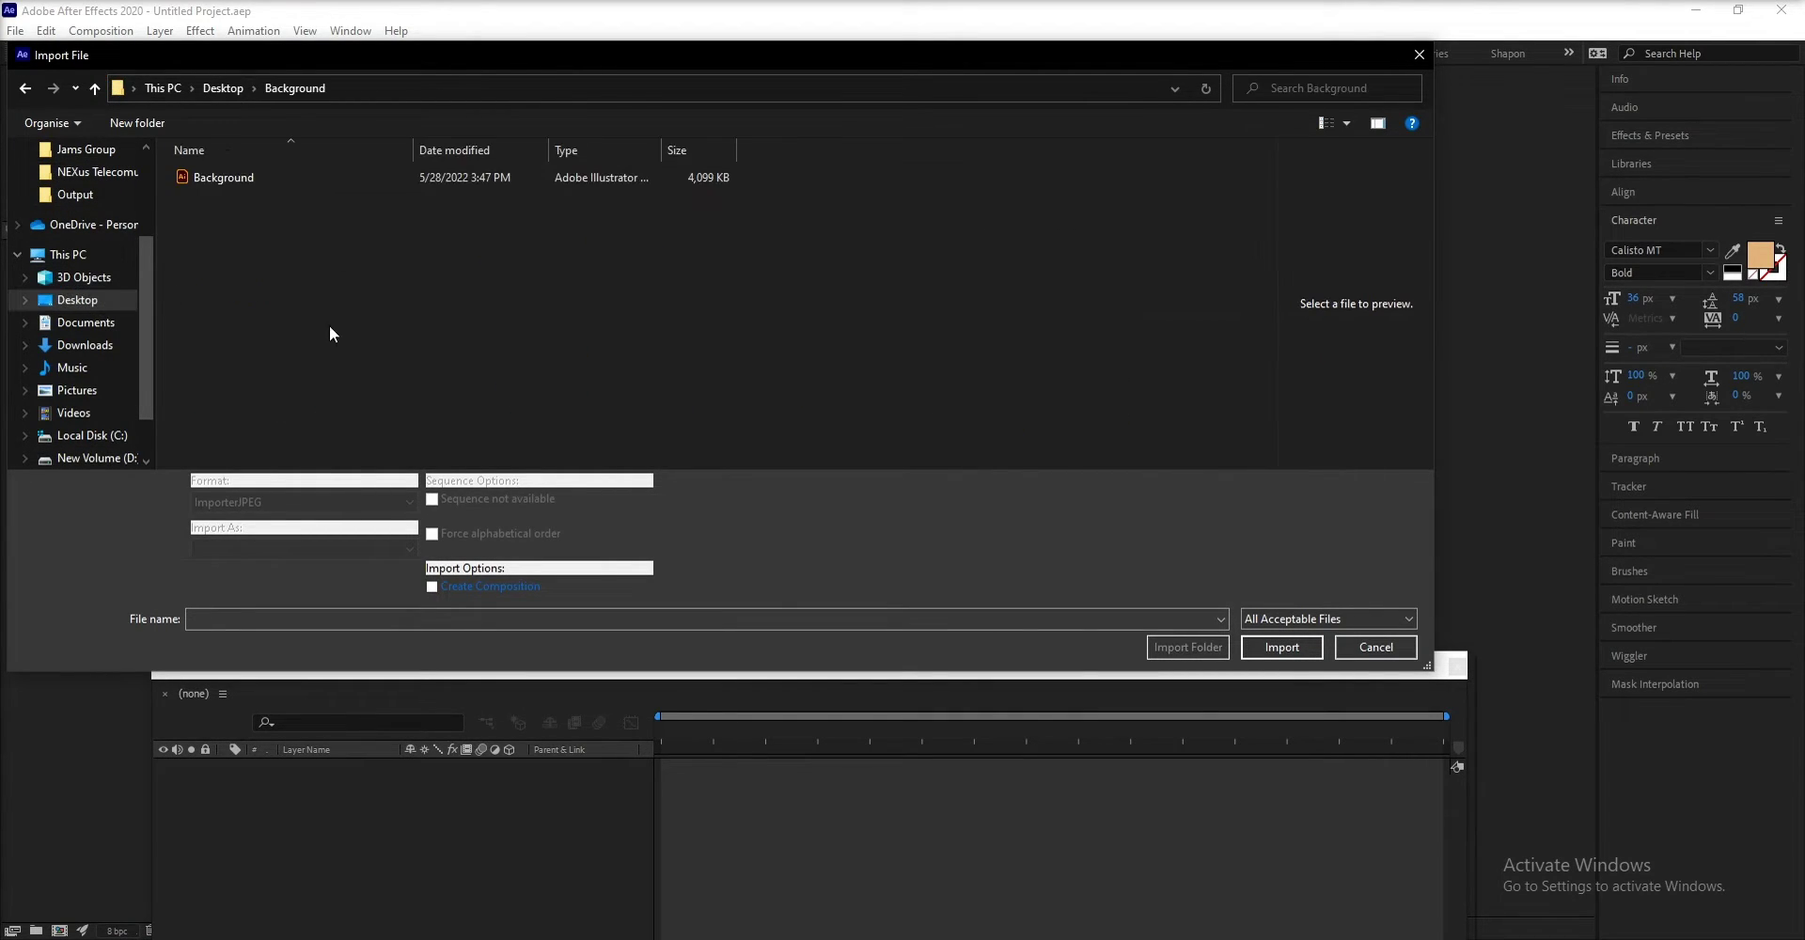
click(286, 177)
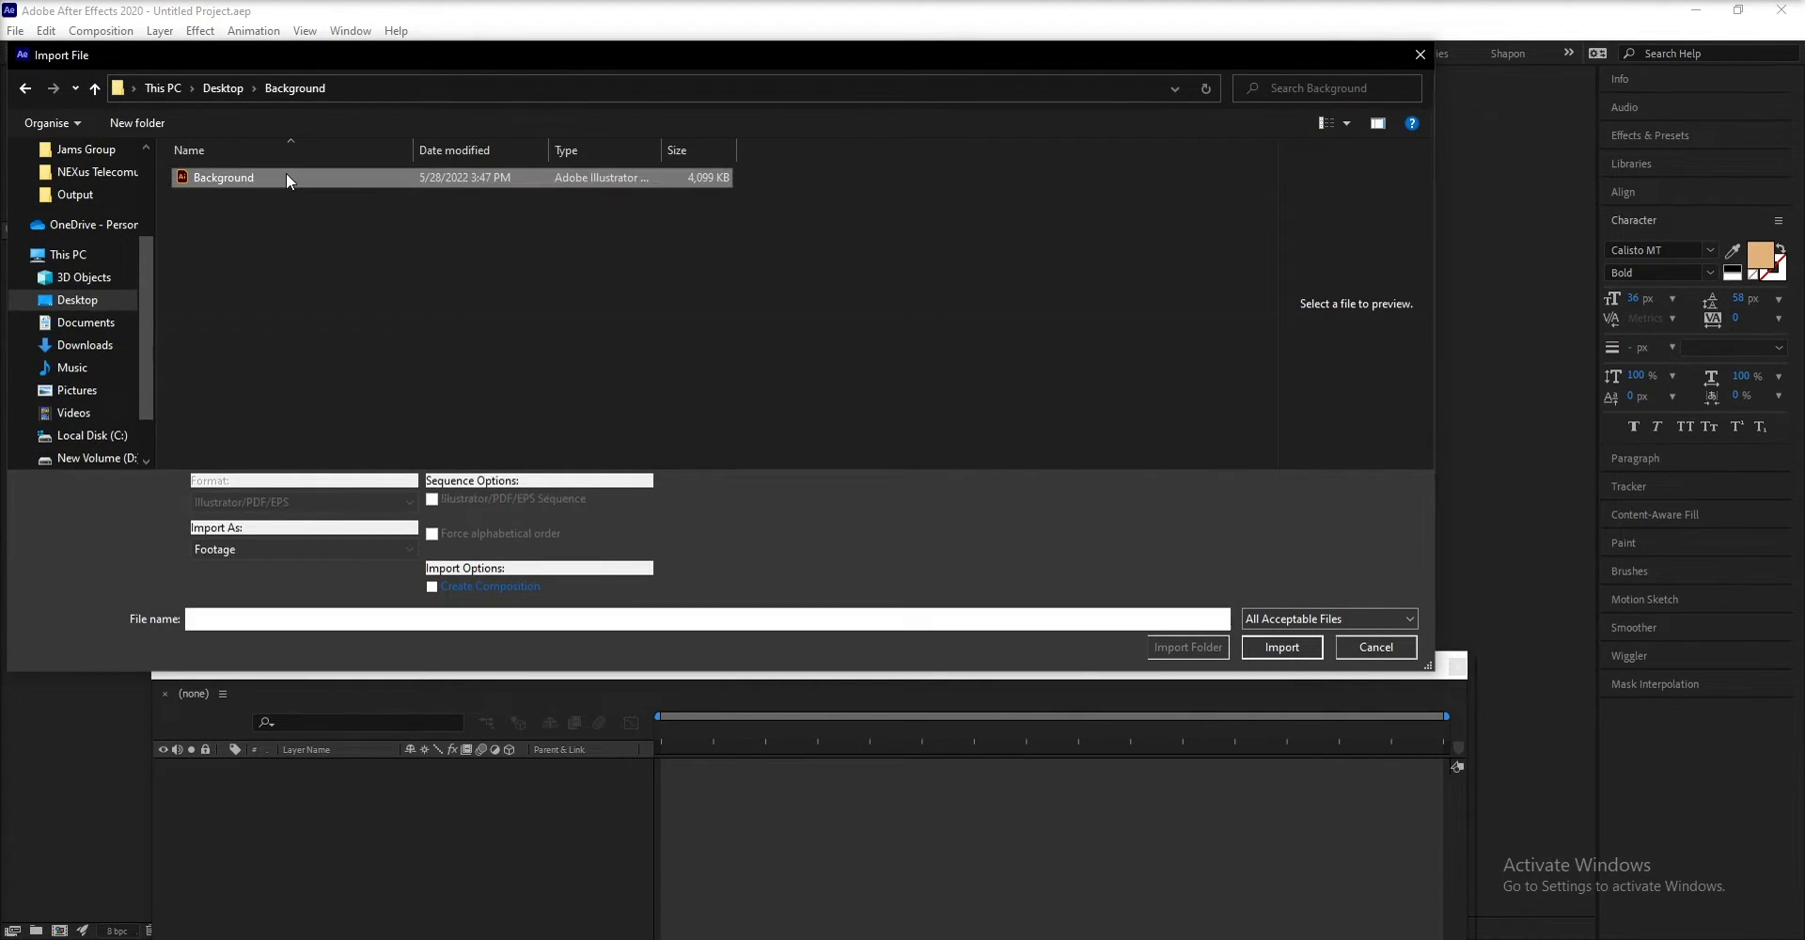
click(318, 554)
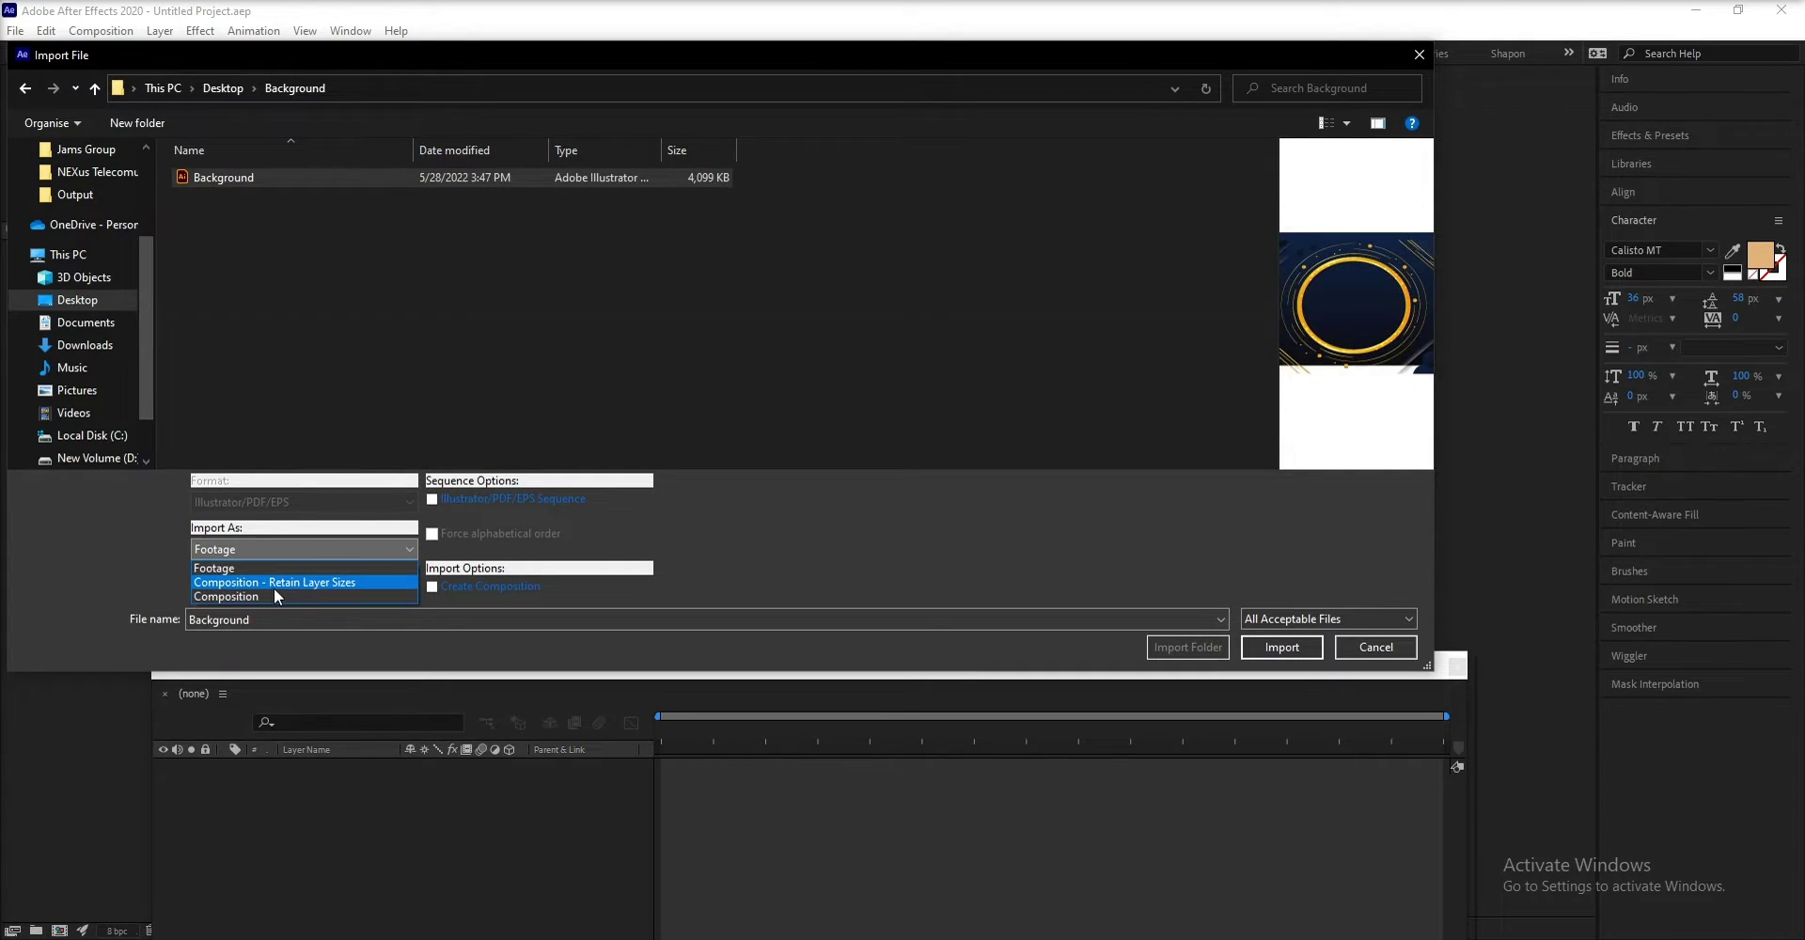
click(250, 596)
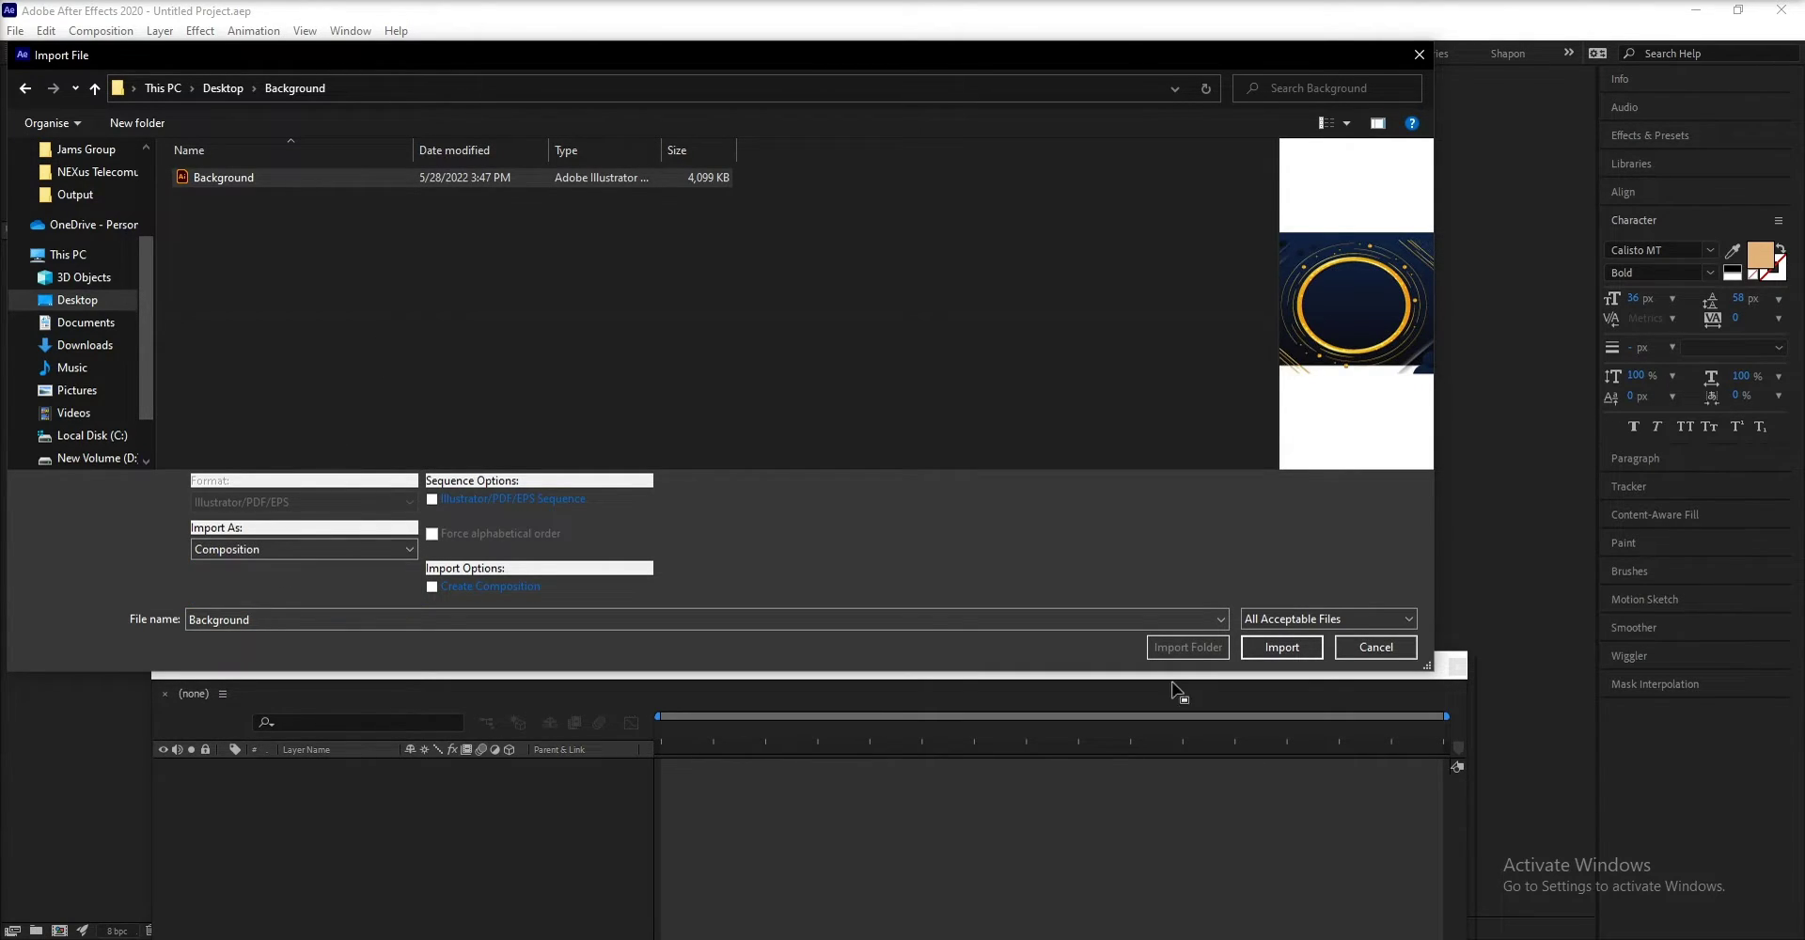
click(1279, 645)
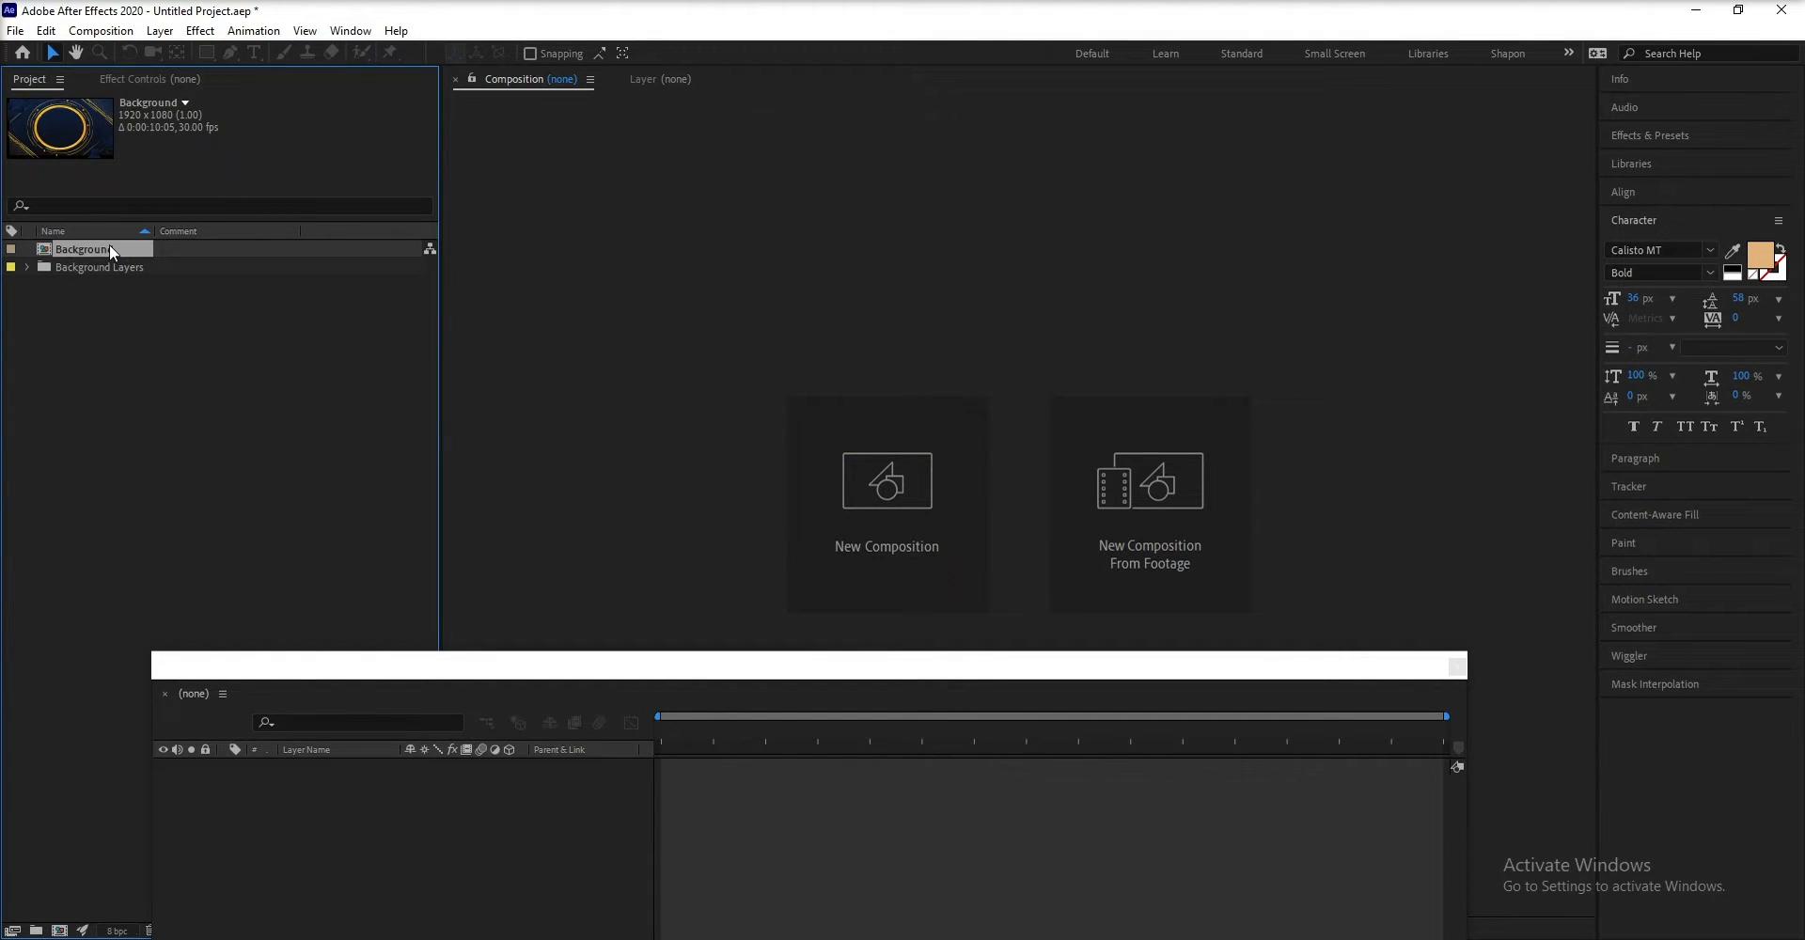
Drag the Background comp into the empty timeline to make Background 2, then open the nested [Background] layer
drag(109, 244, 292, 780)
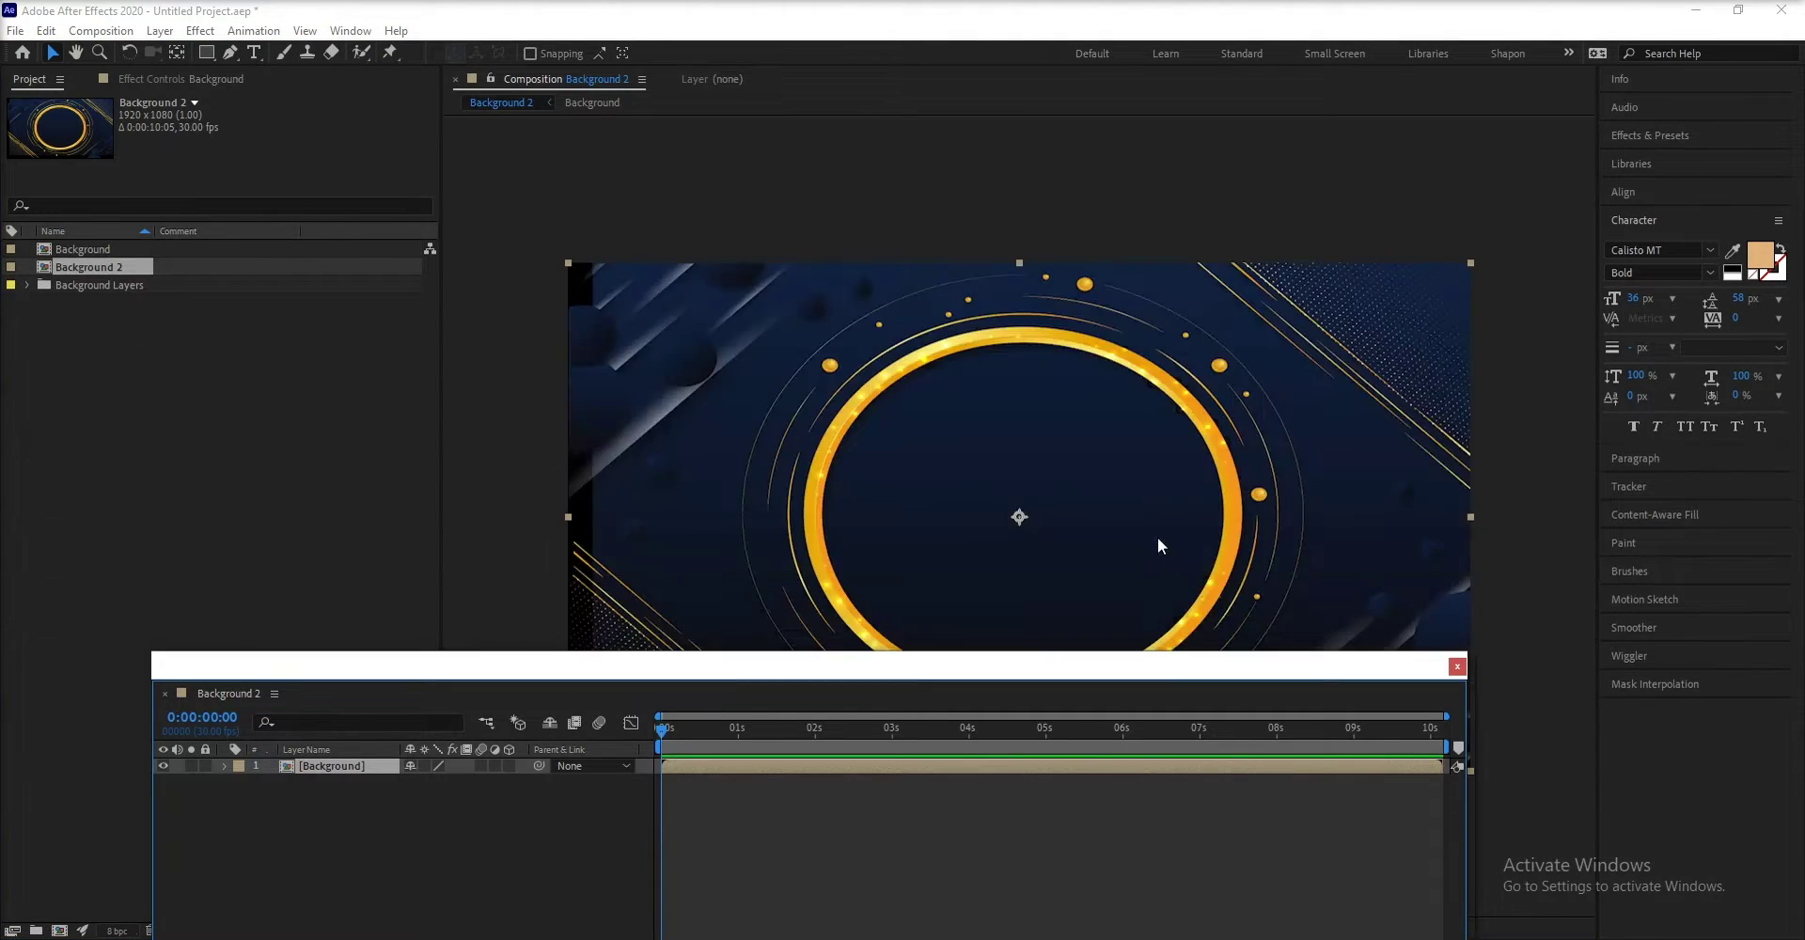
scroll(1063, 392, down, 2)
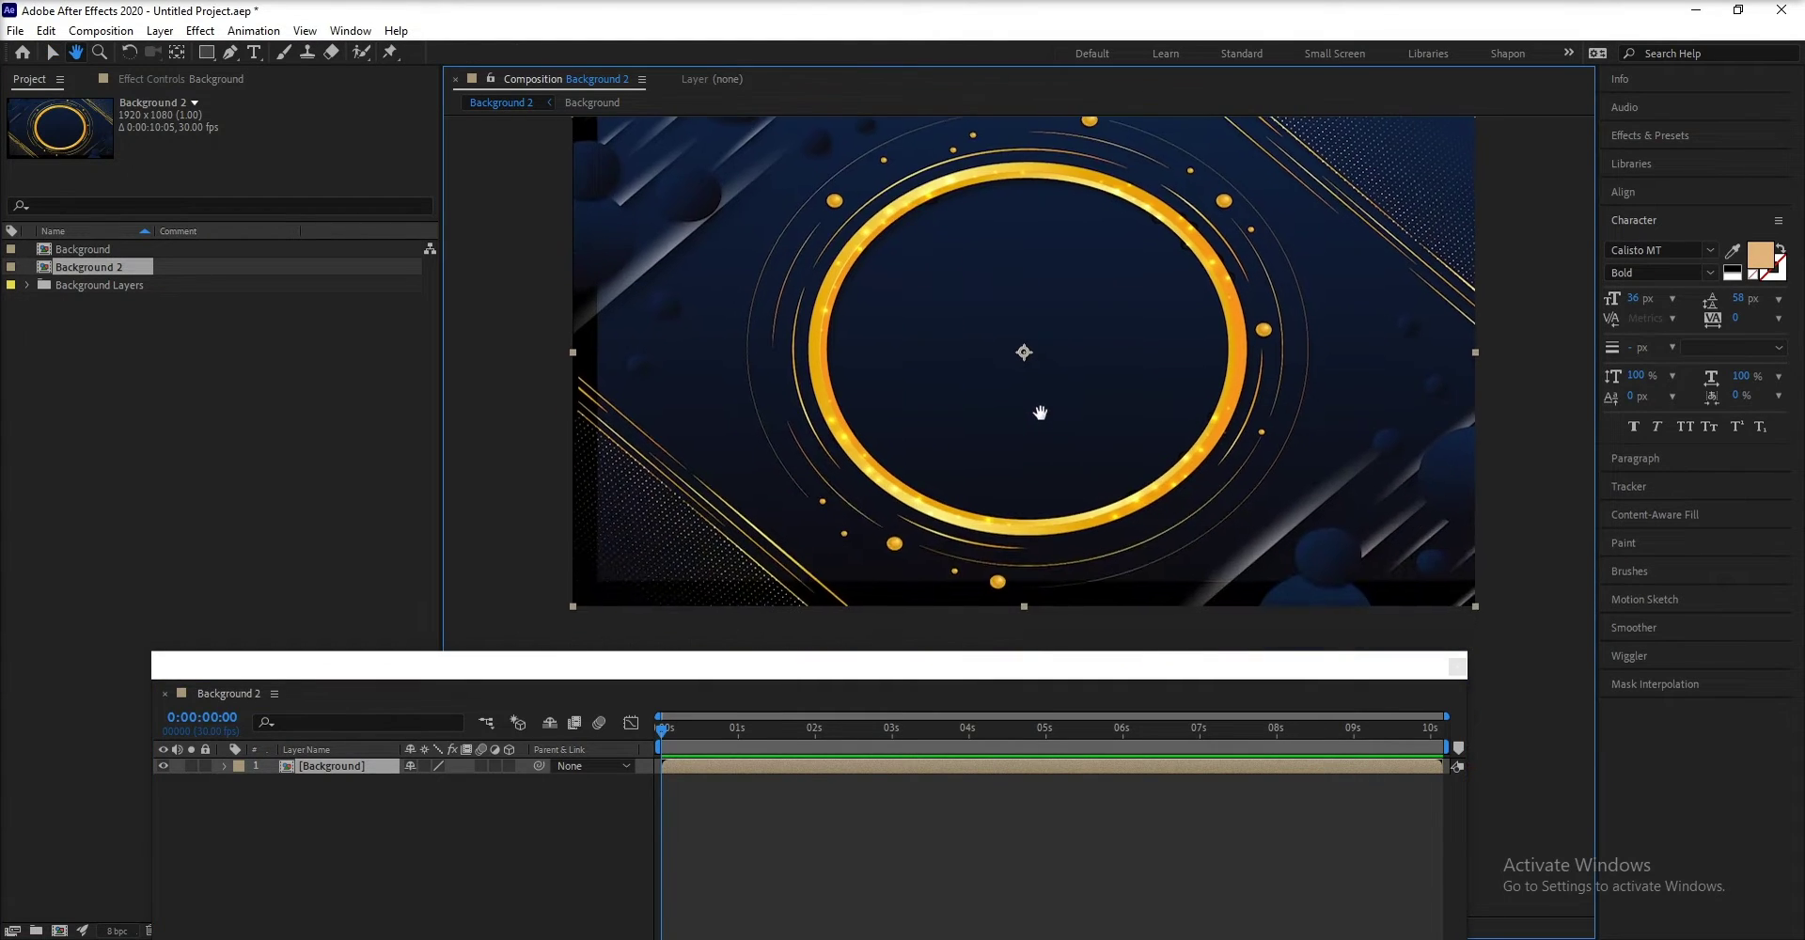
scroll(1002, 430, up, 2)
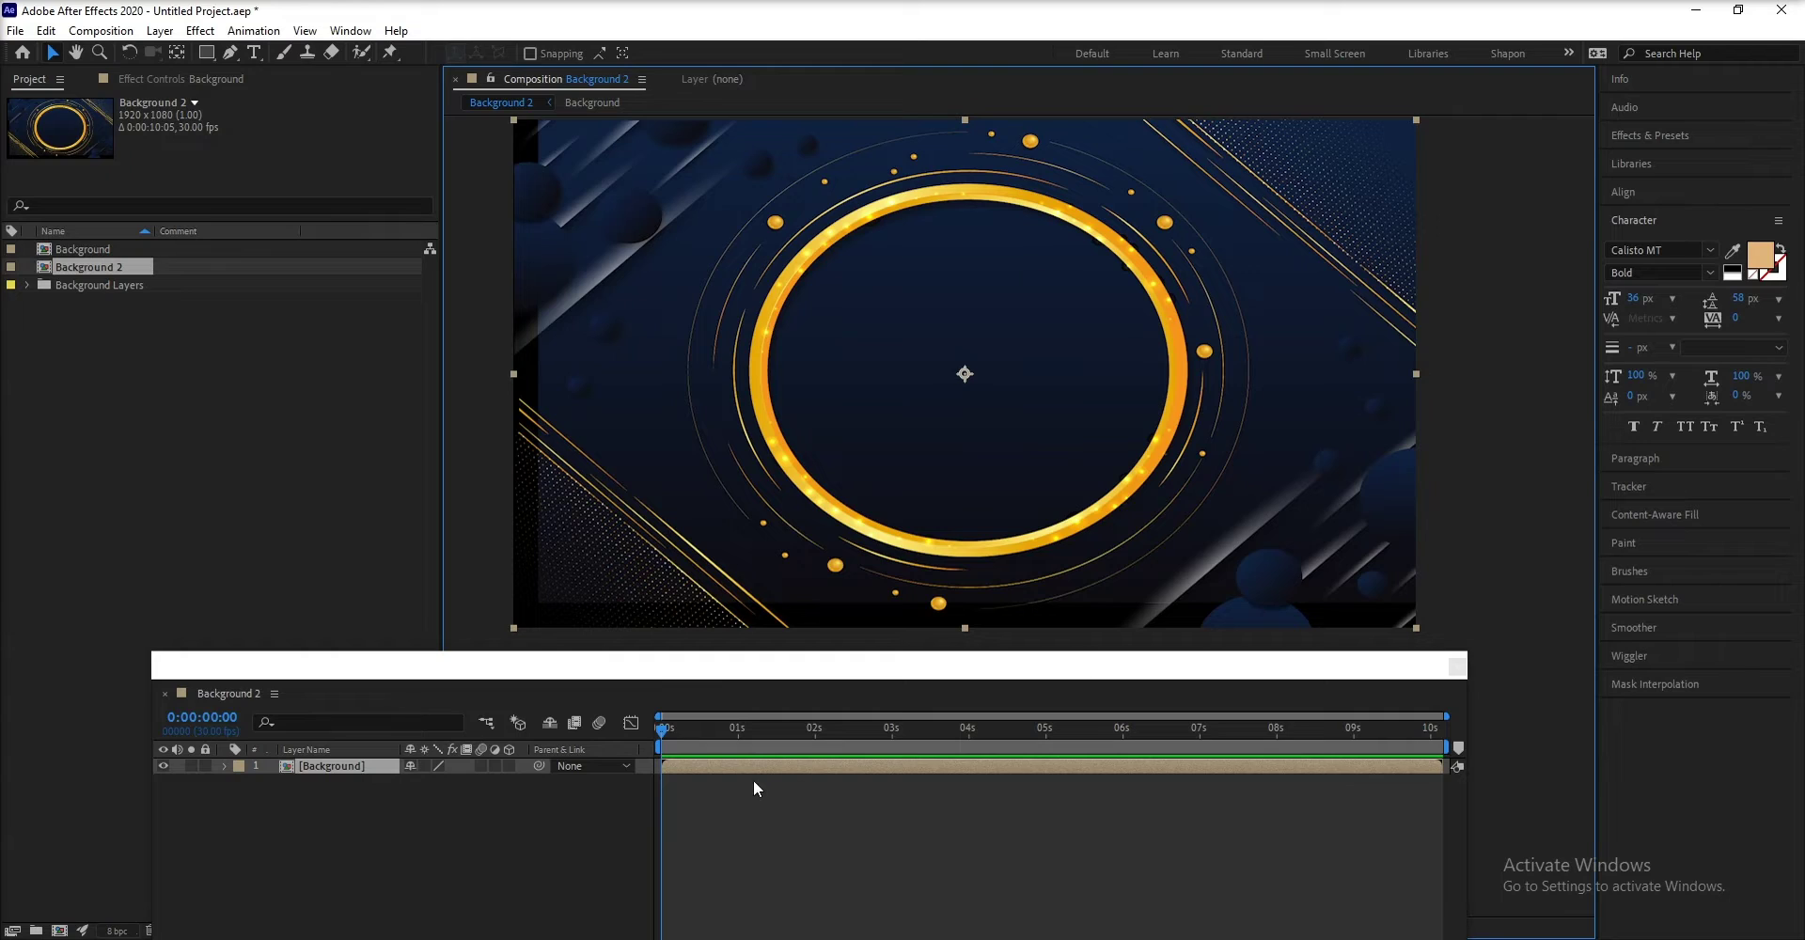
double_click(348, 764)
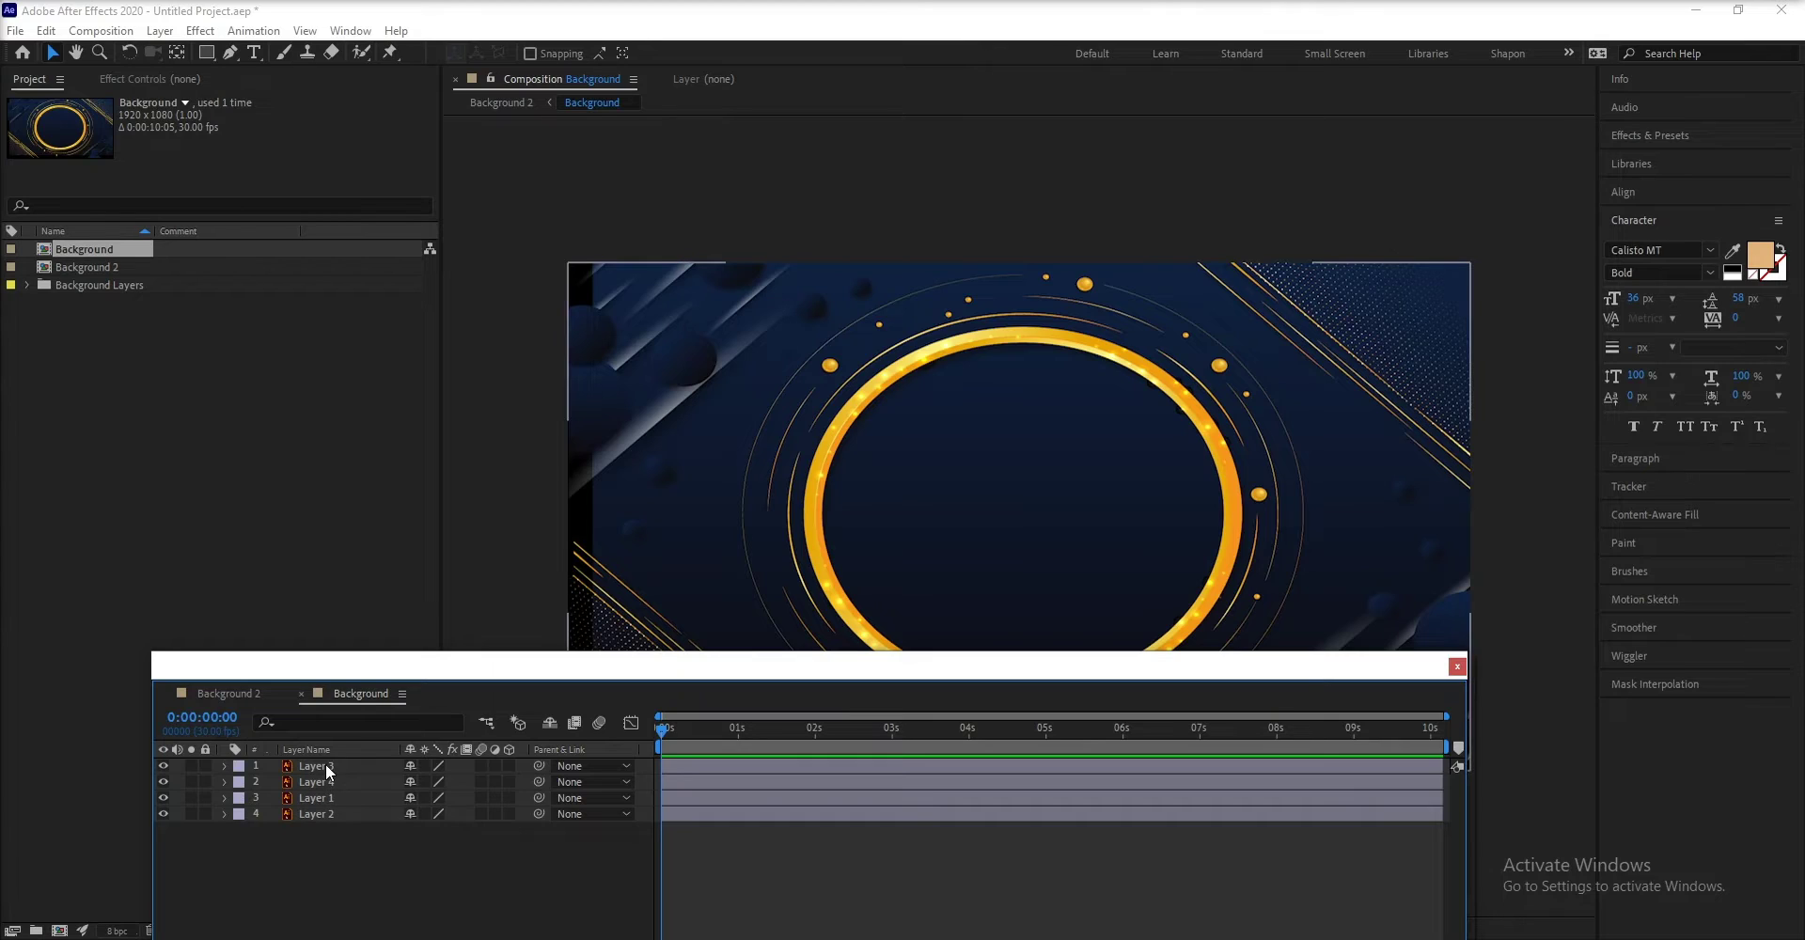
drag(367, 658, 350, 519)
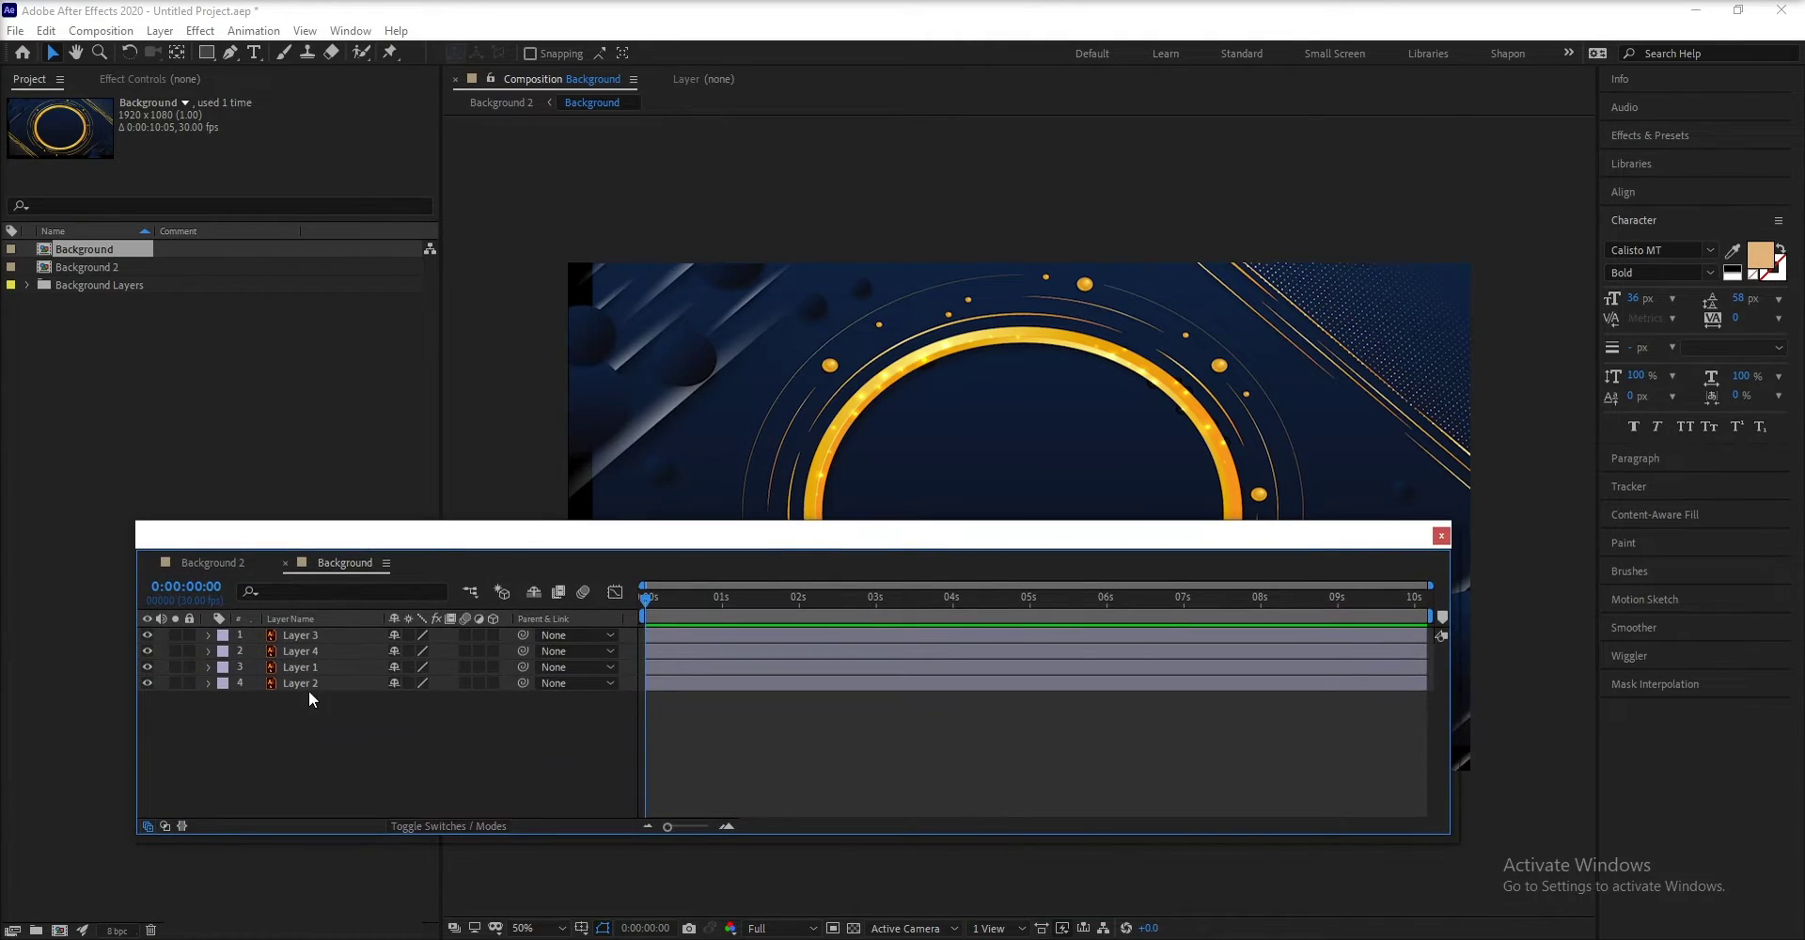
click(304, 631)
click(305, 652)
click(303, 668)
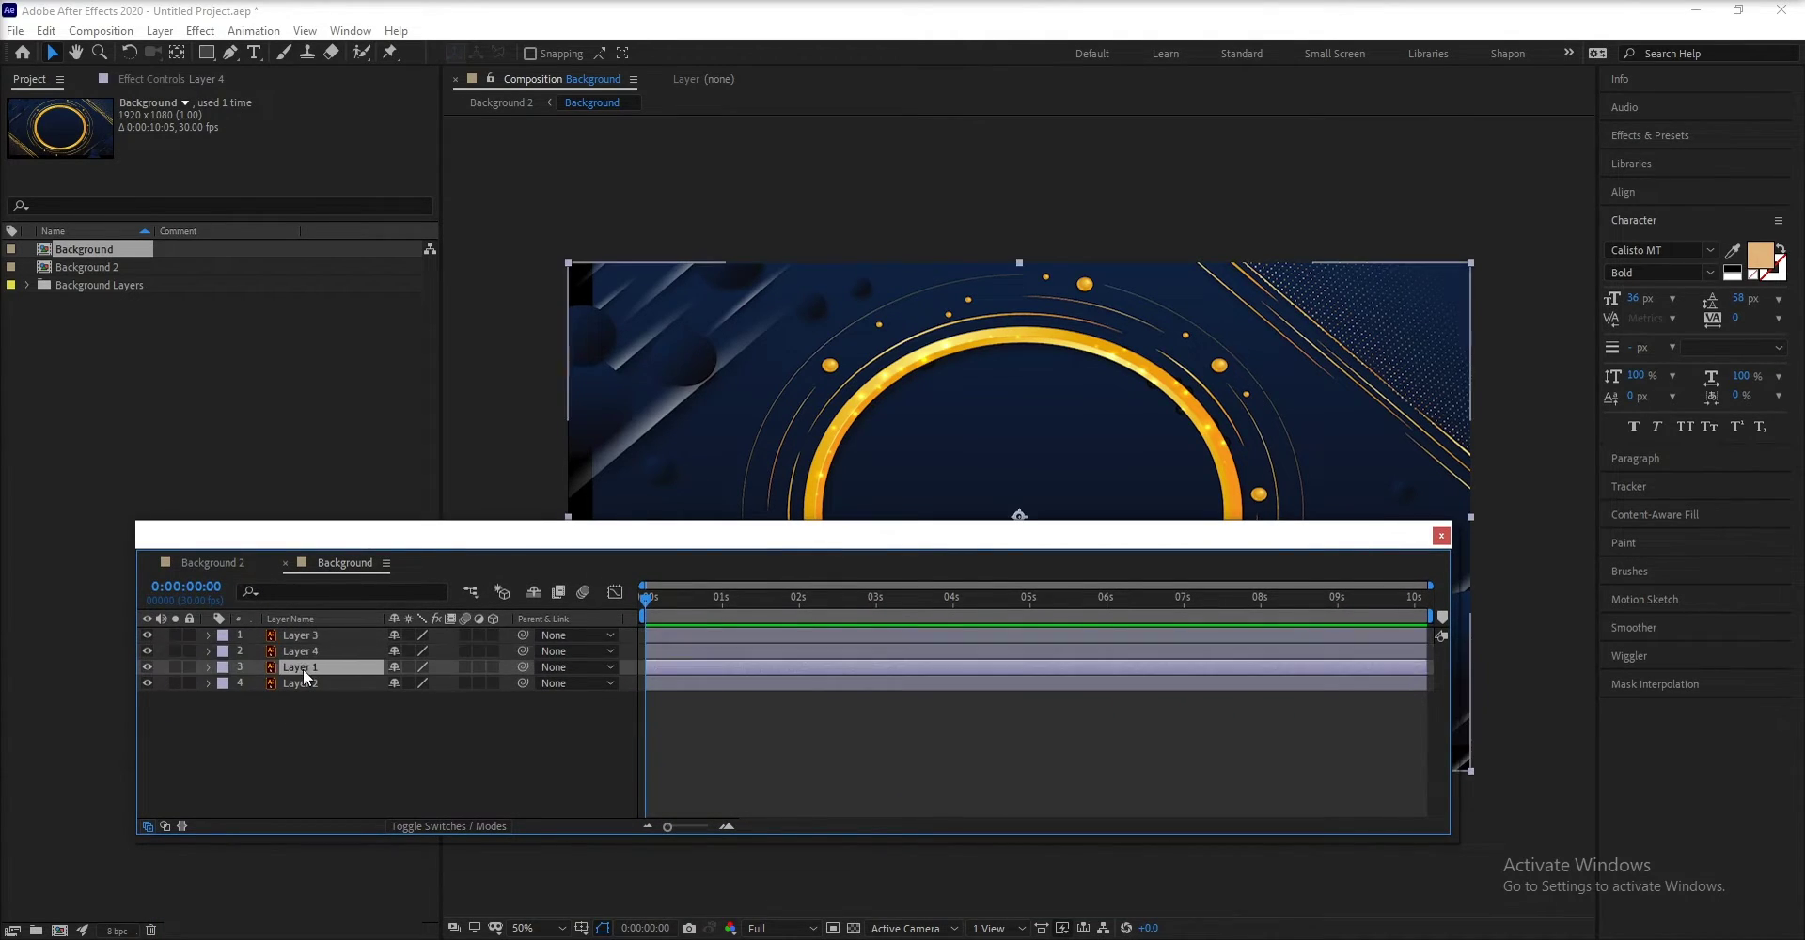
click(302, 684)
drag(367, 538, 544, 578)
click(478, 676)
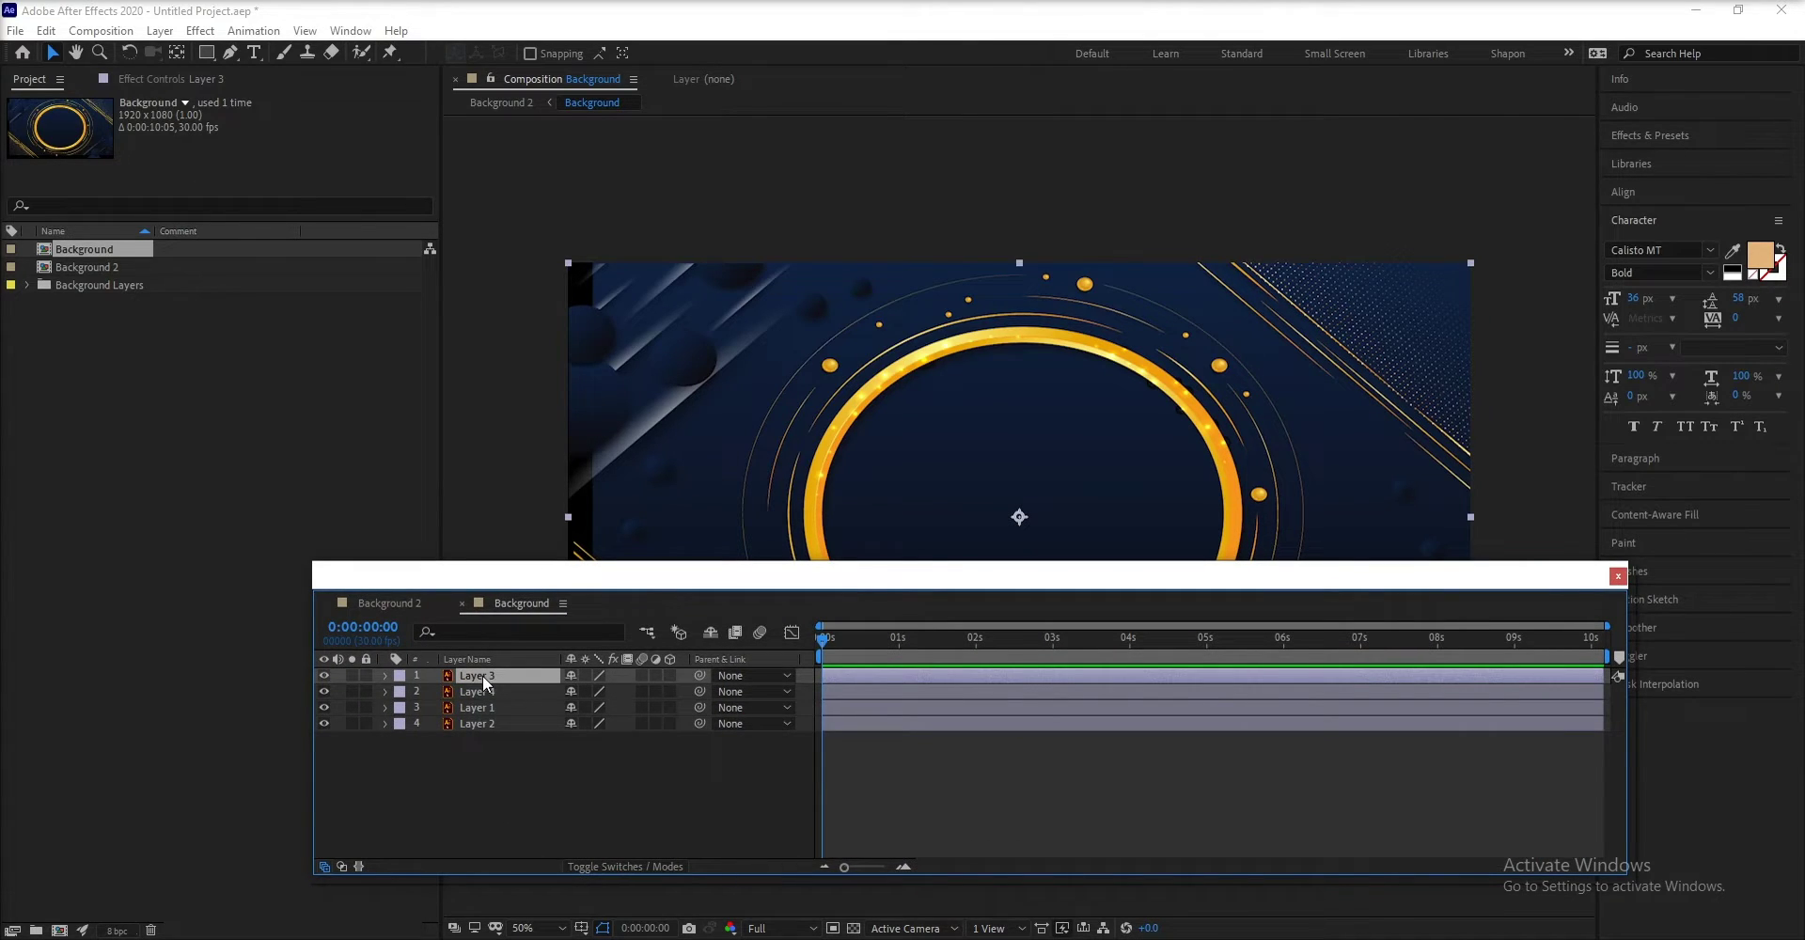
right_click(483, 677)
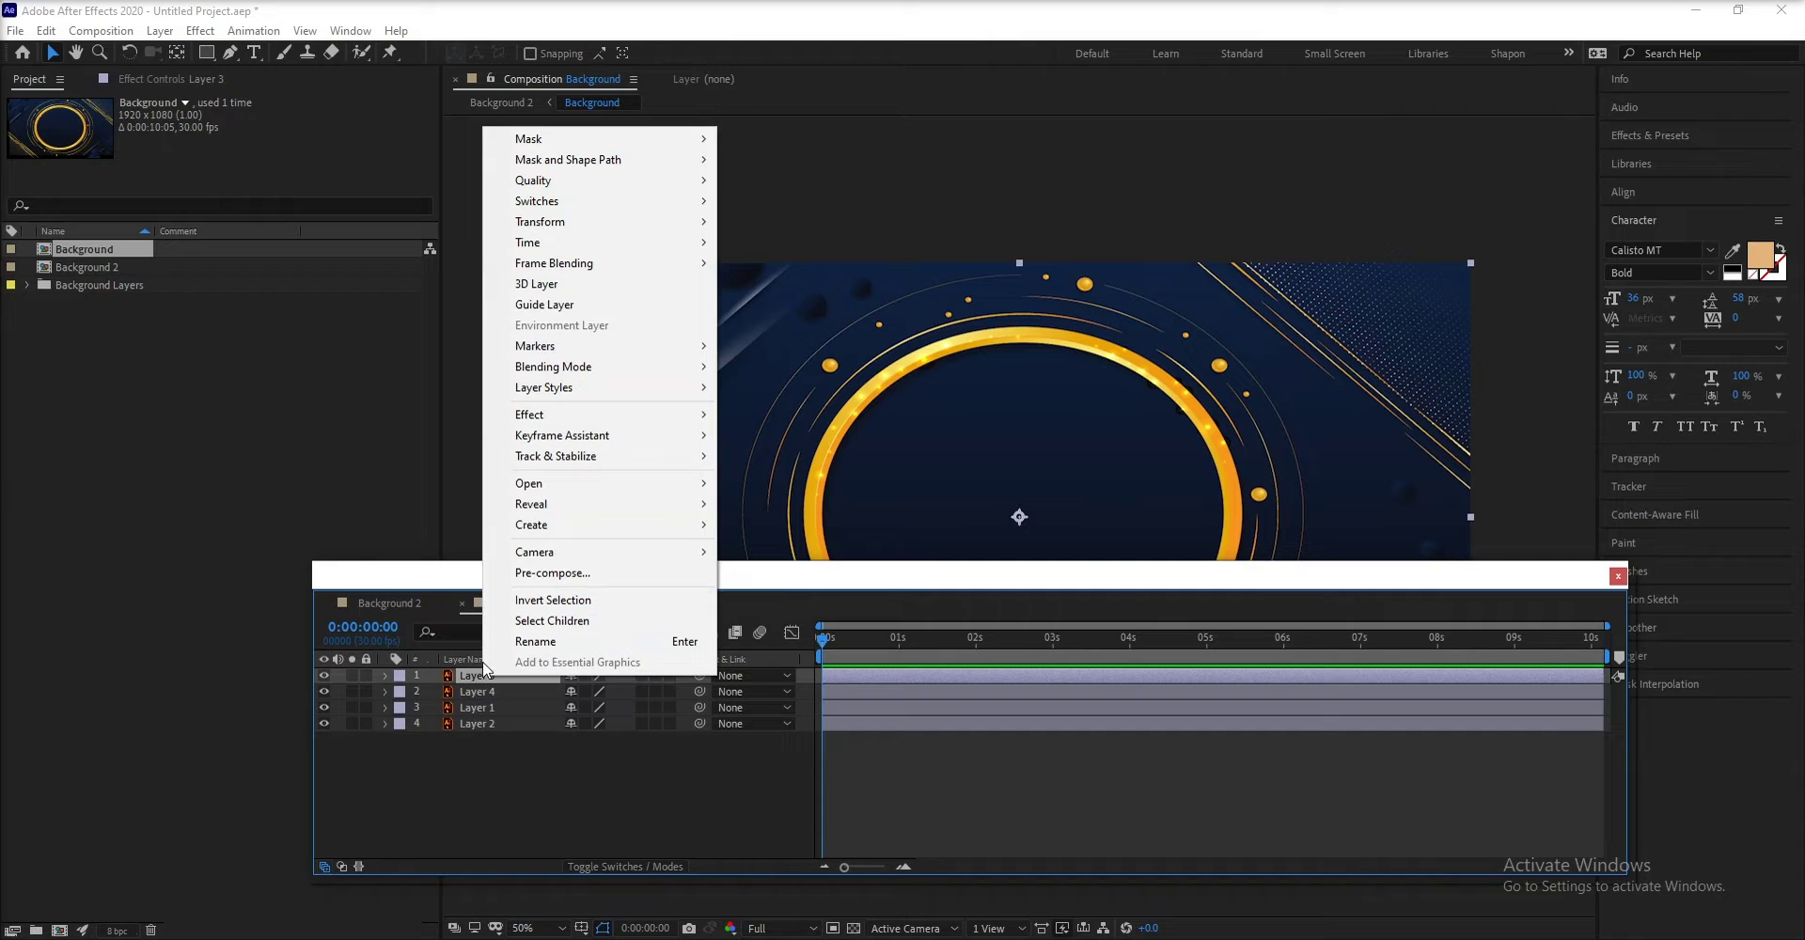
click(468, 672)
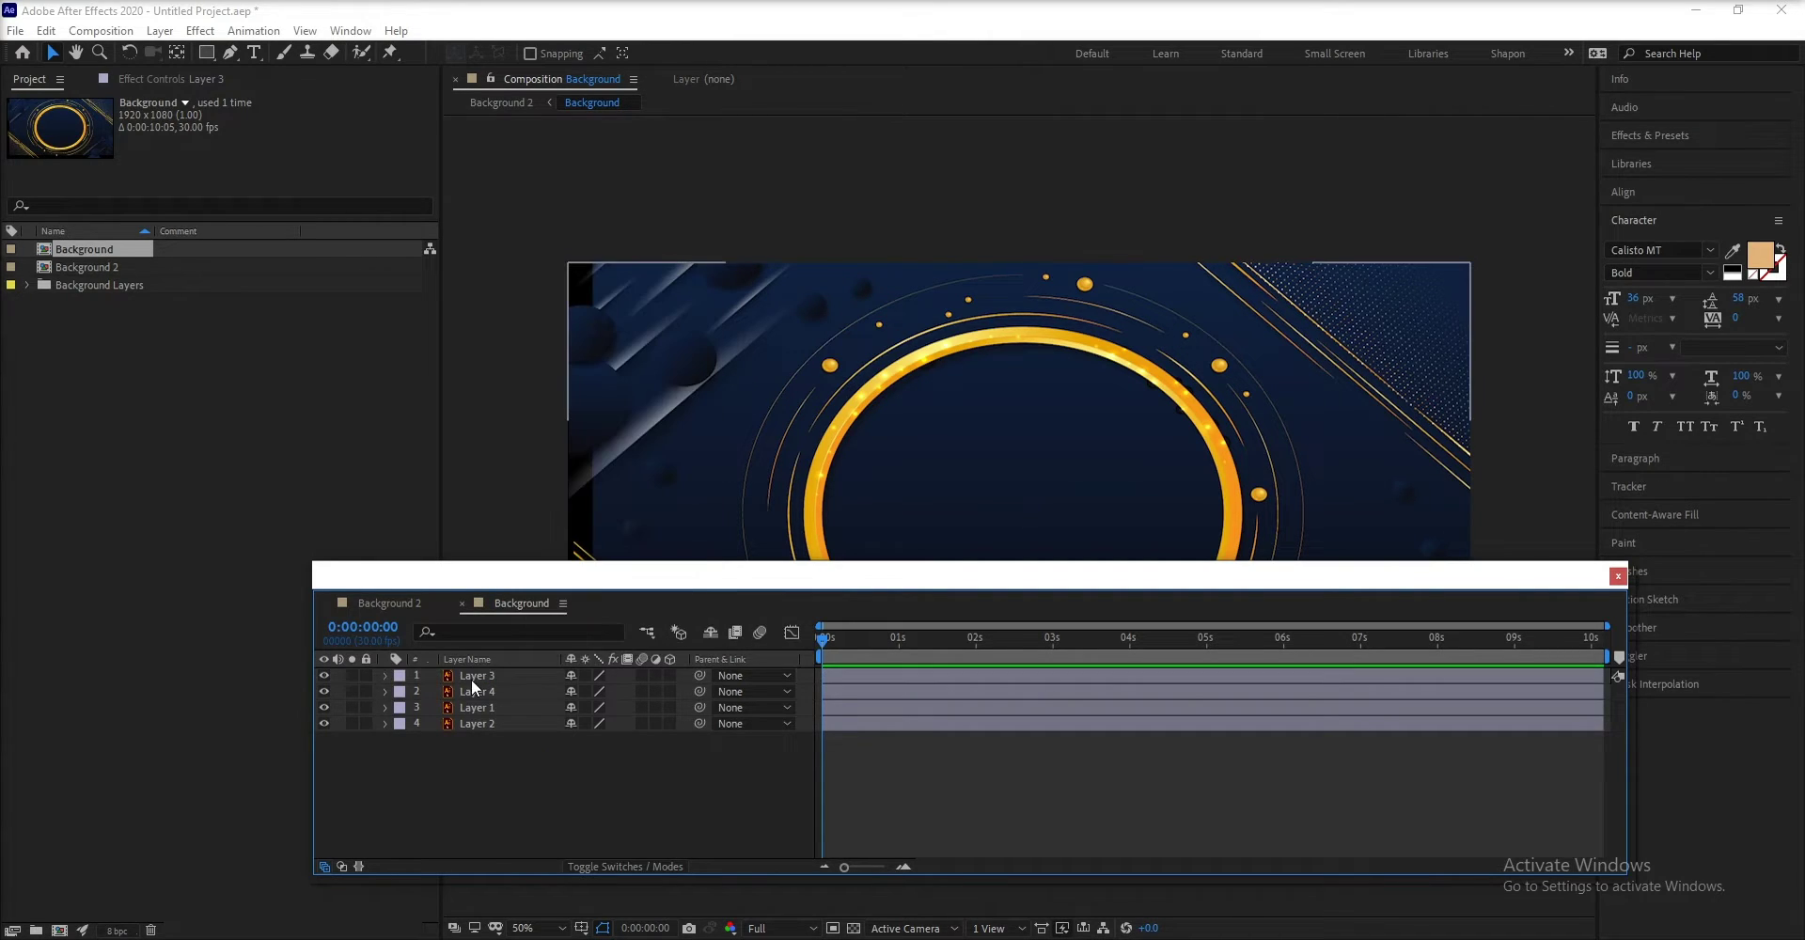
right_click(471, 679)
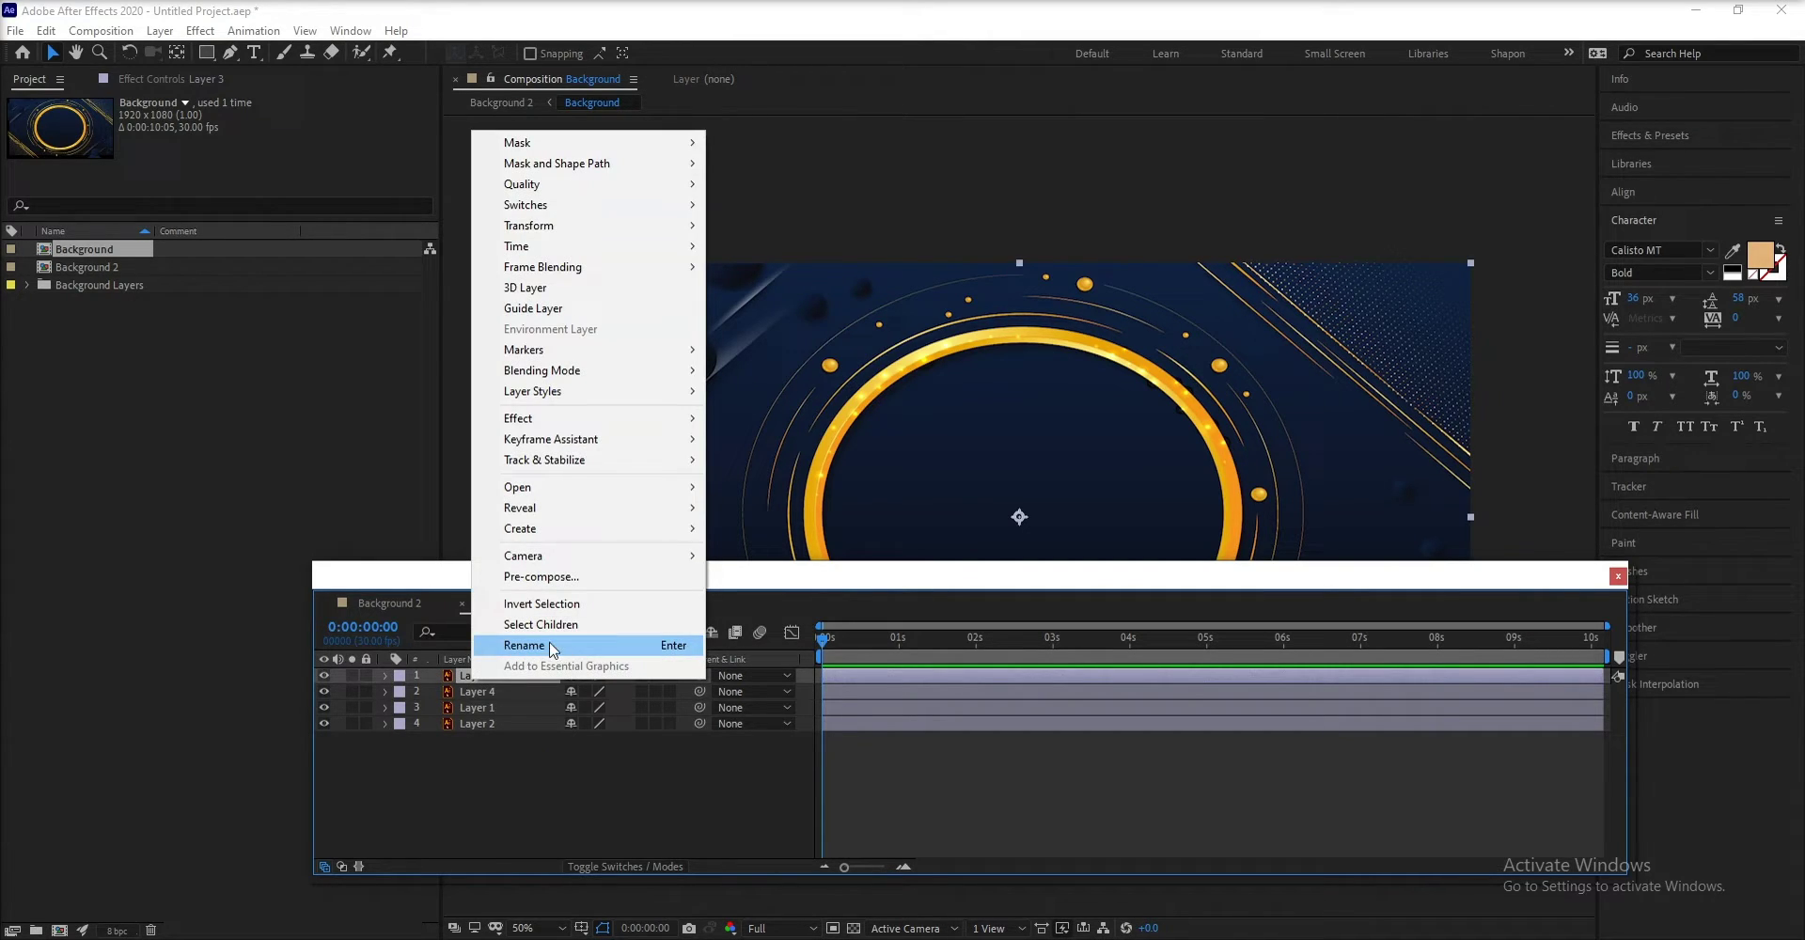
click(513, 648)
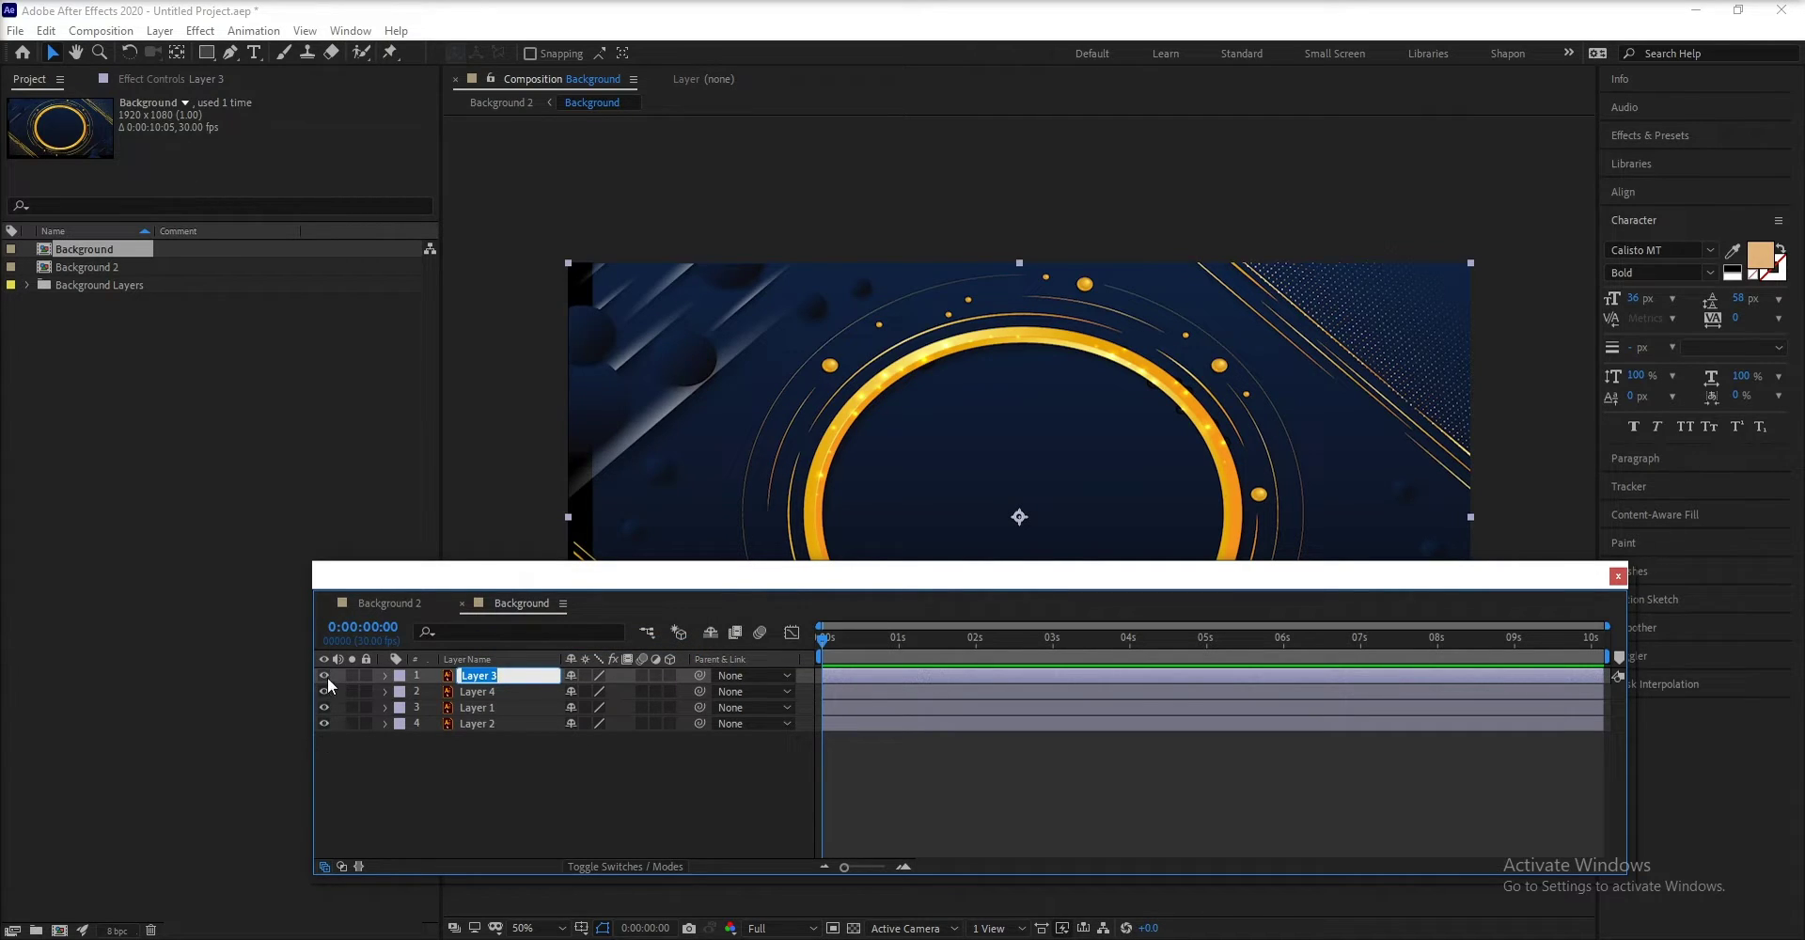
key(Return)
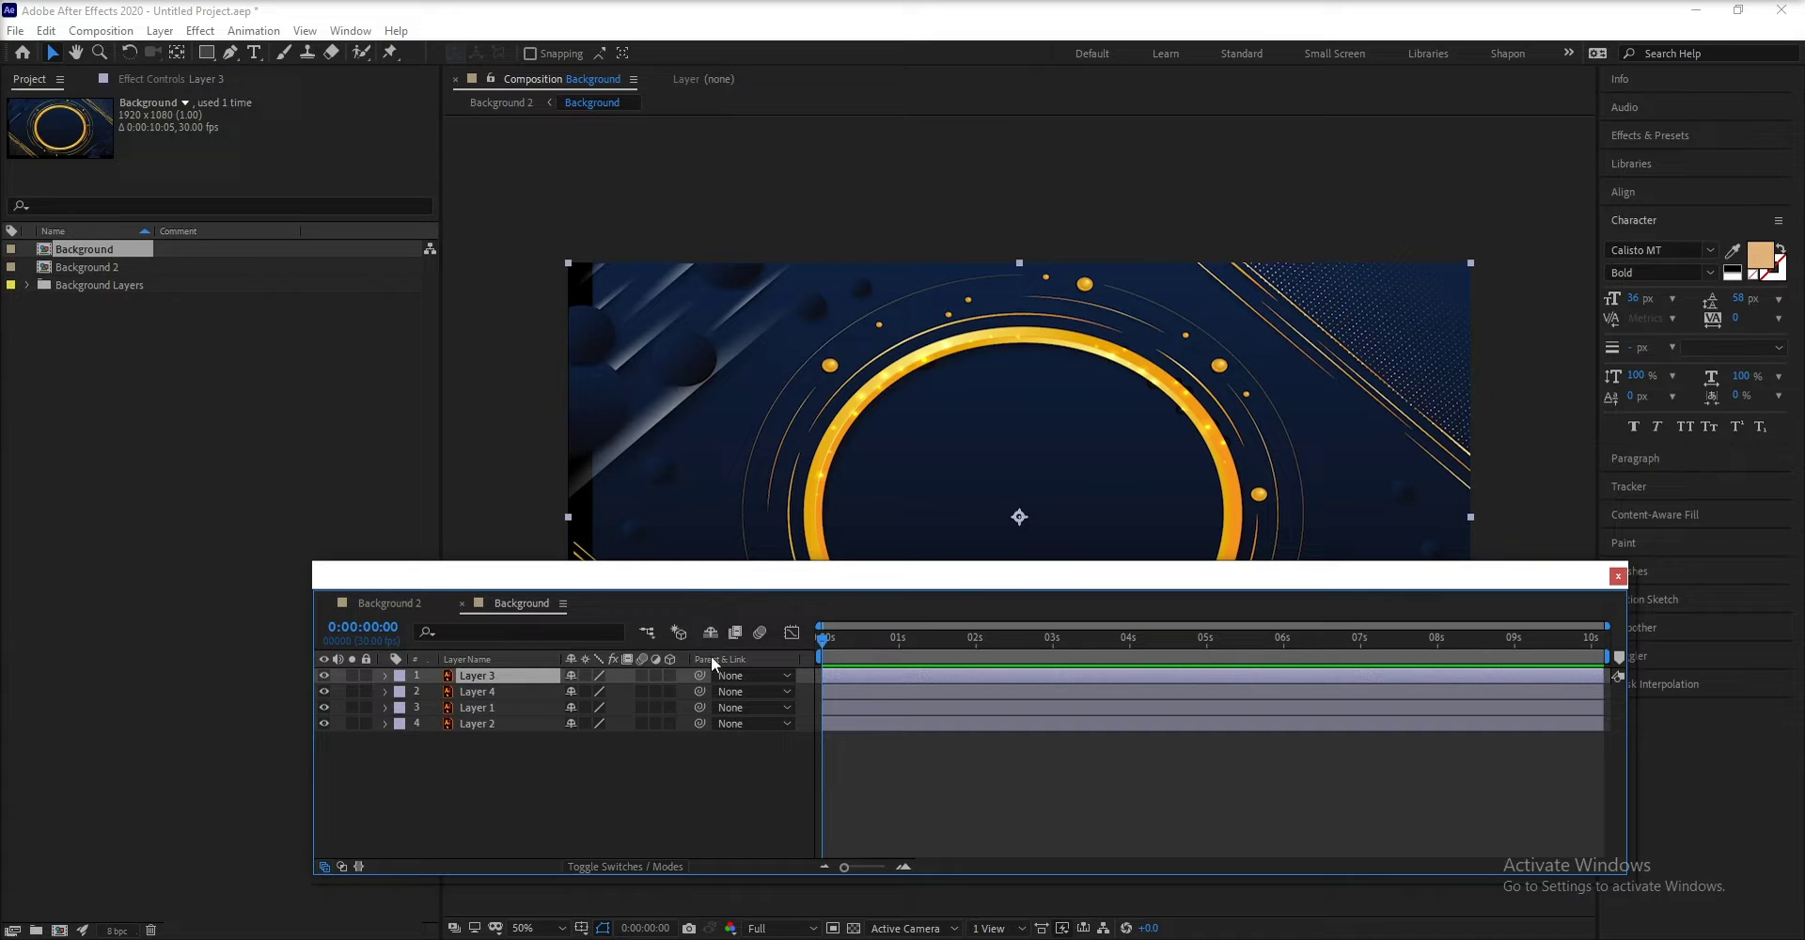
drag(661, 606, 649, 752)
scroll(711, 645, down, 3)
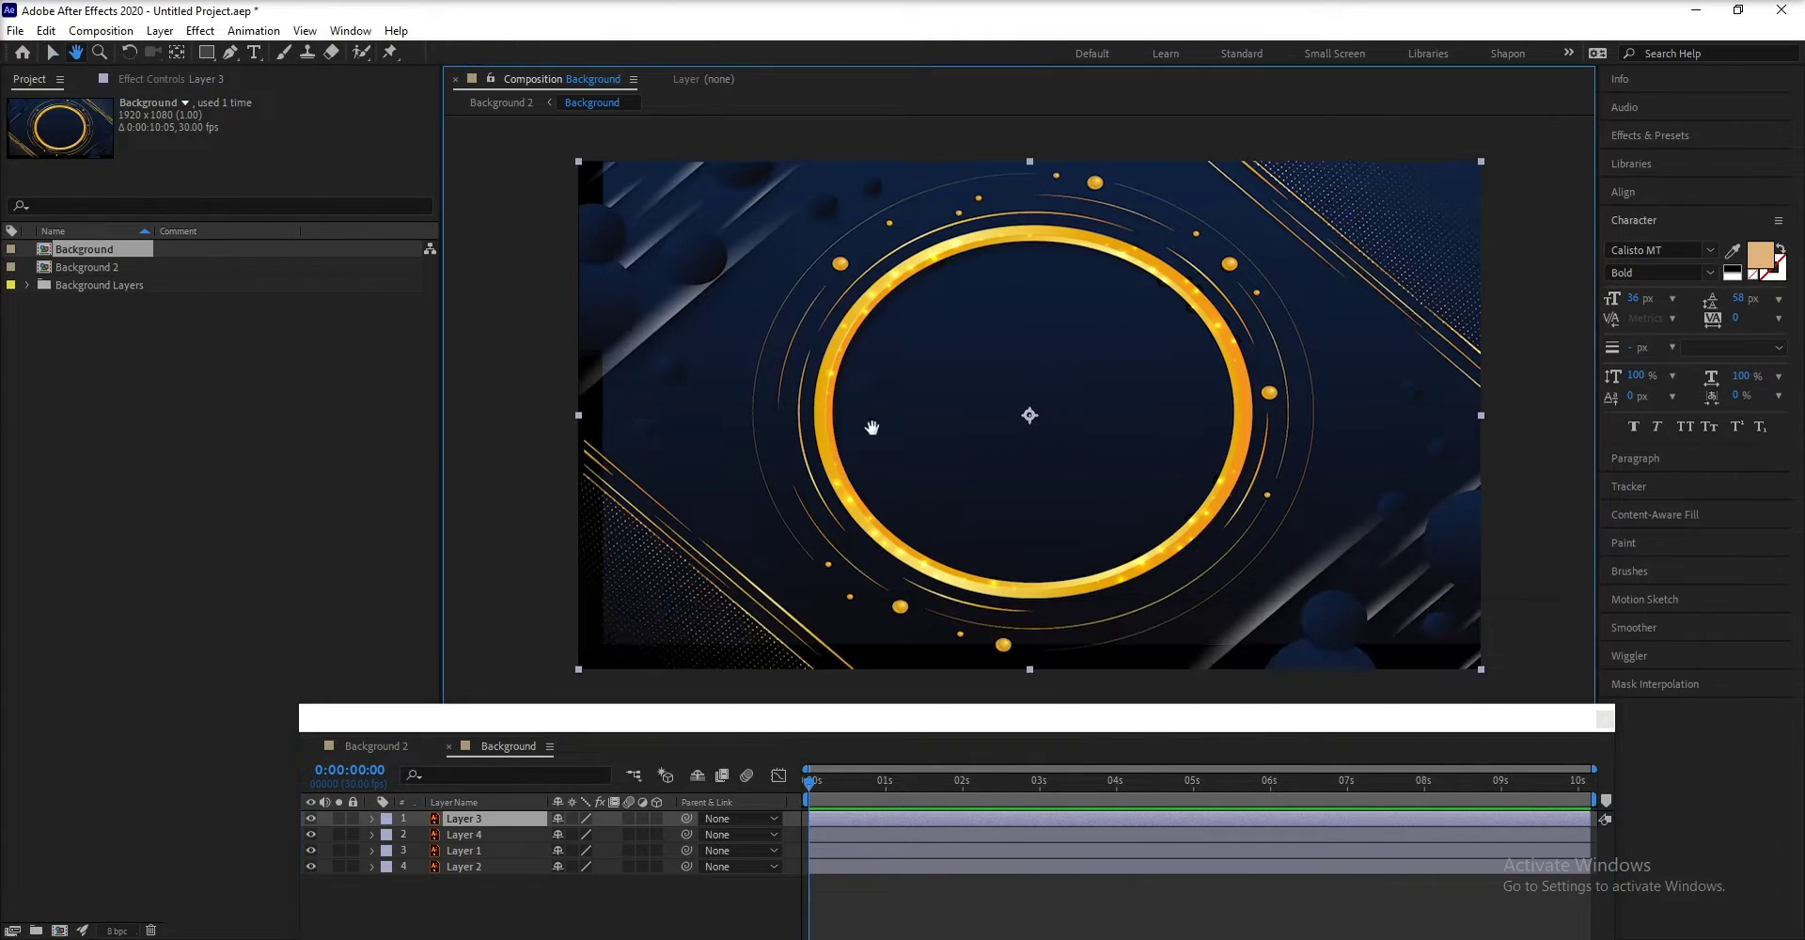
drag(701, 727, 705, 639)
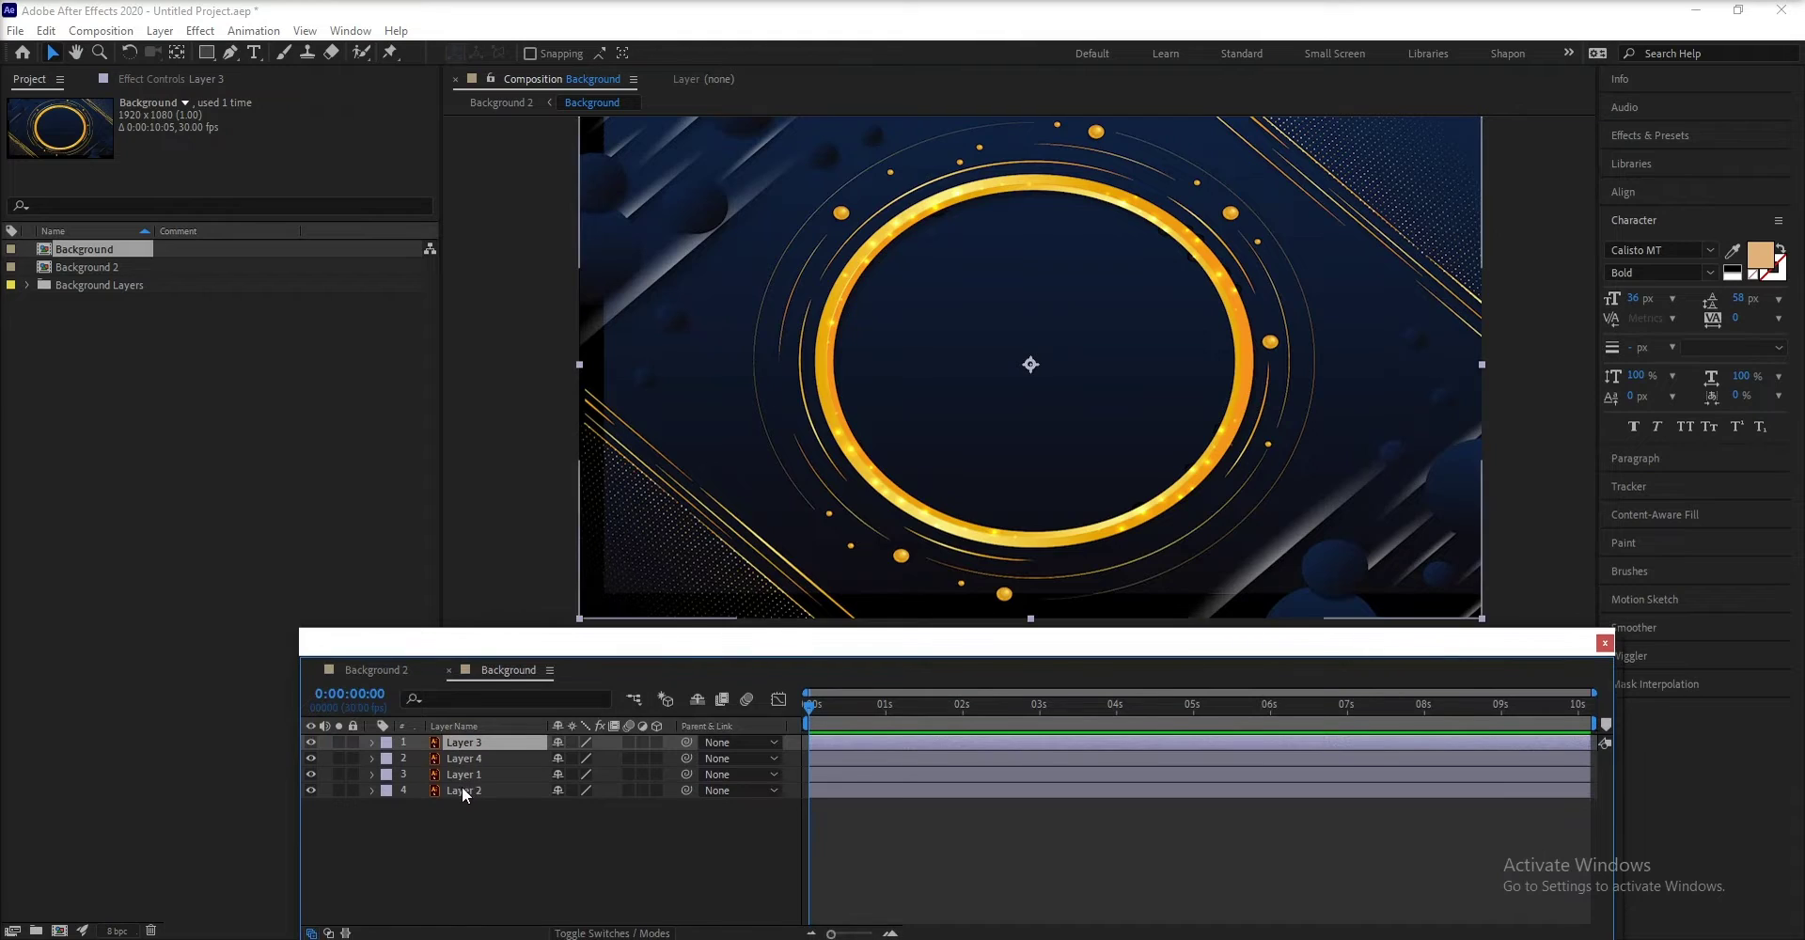
click(310, 743)
click(311, 742)
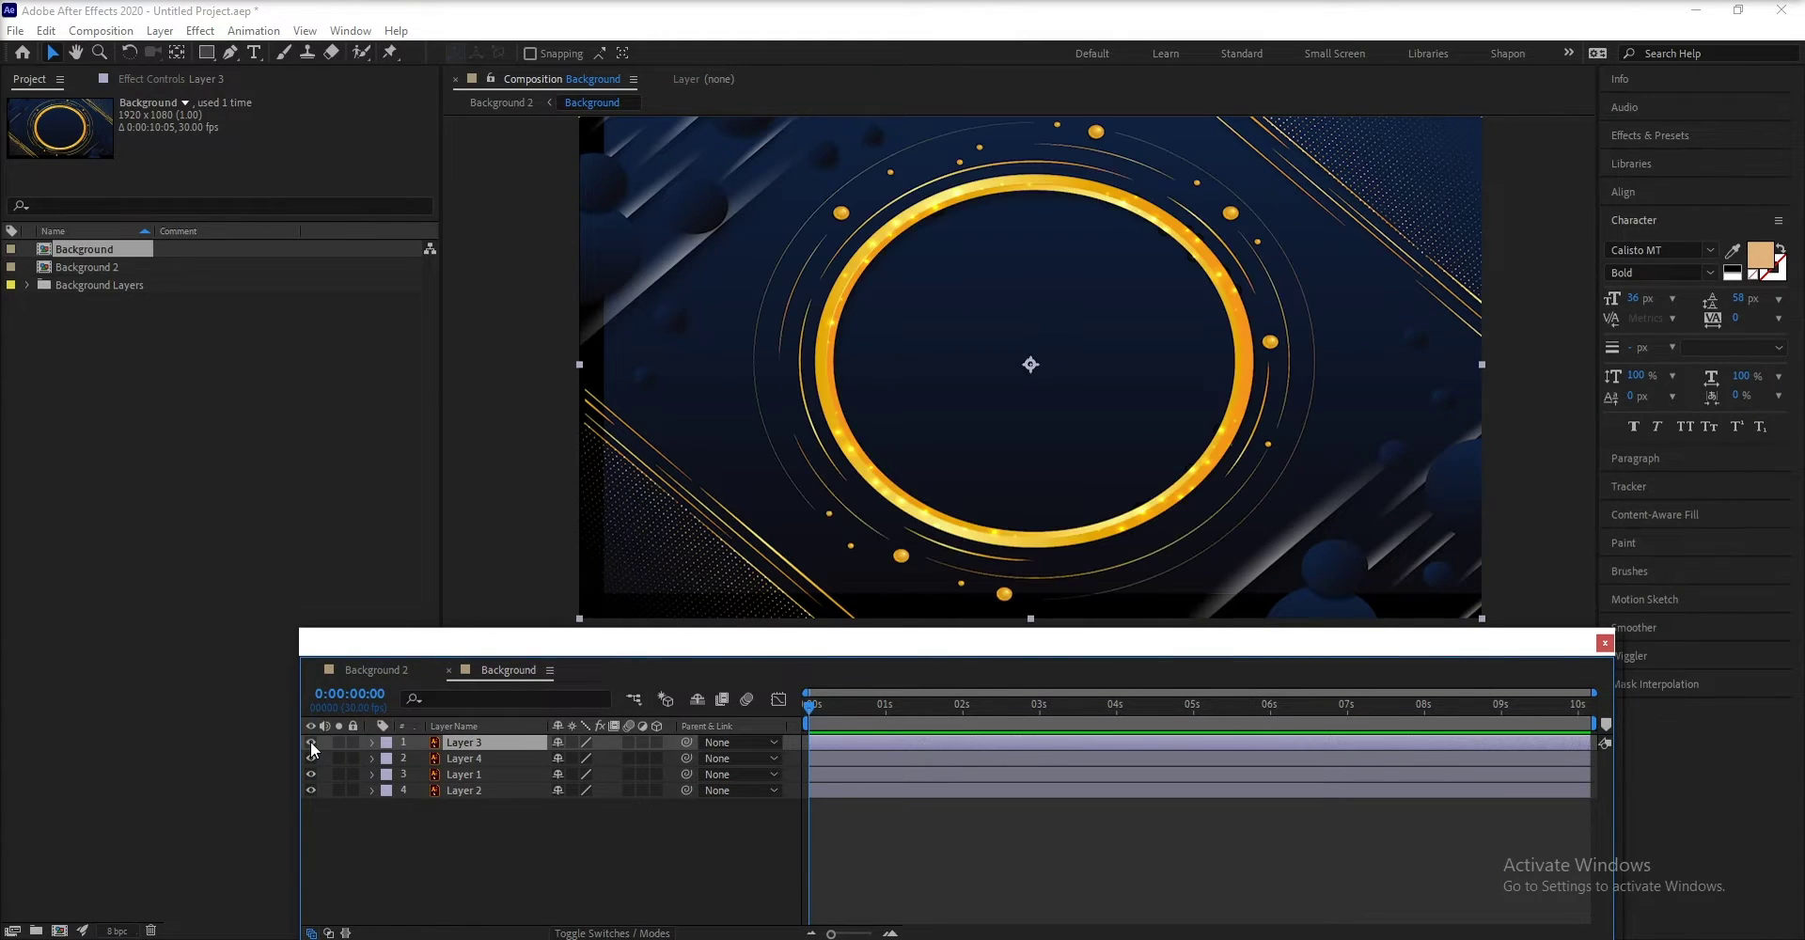
double_click(464, 740)
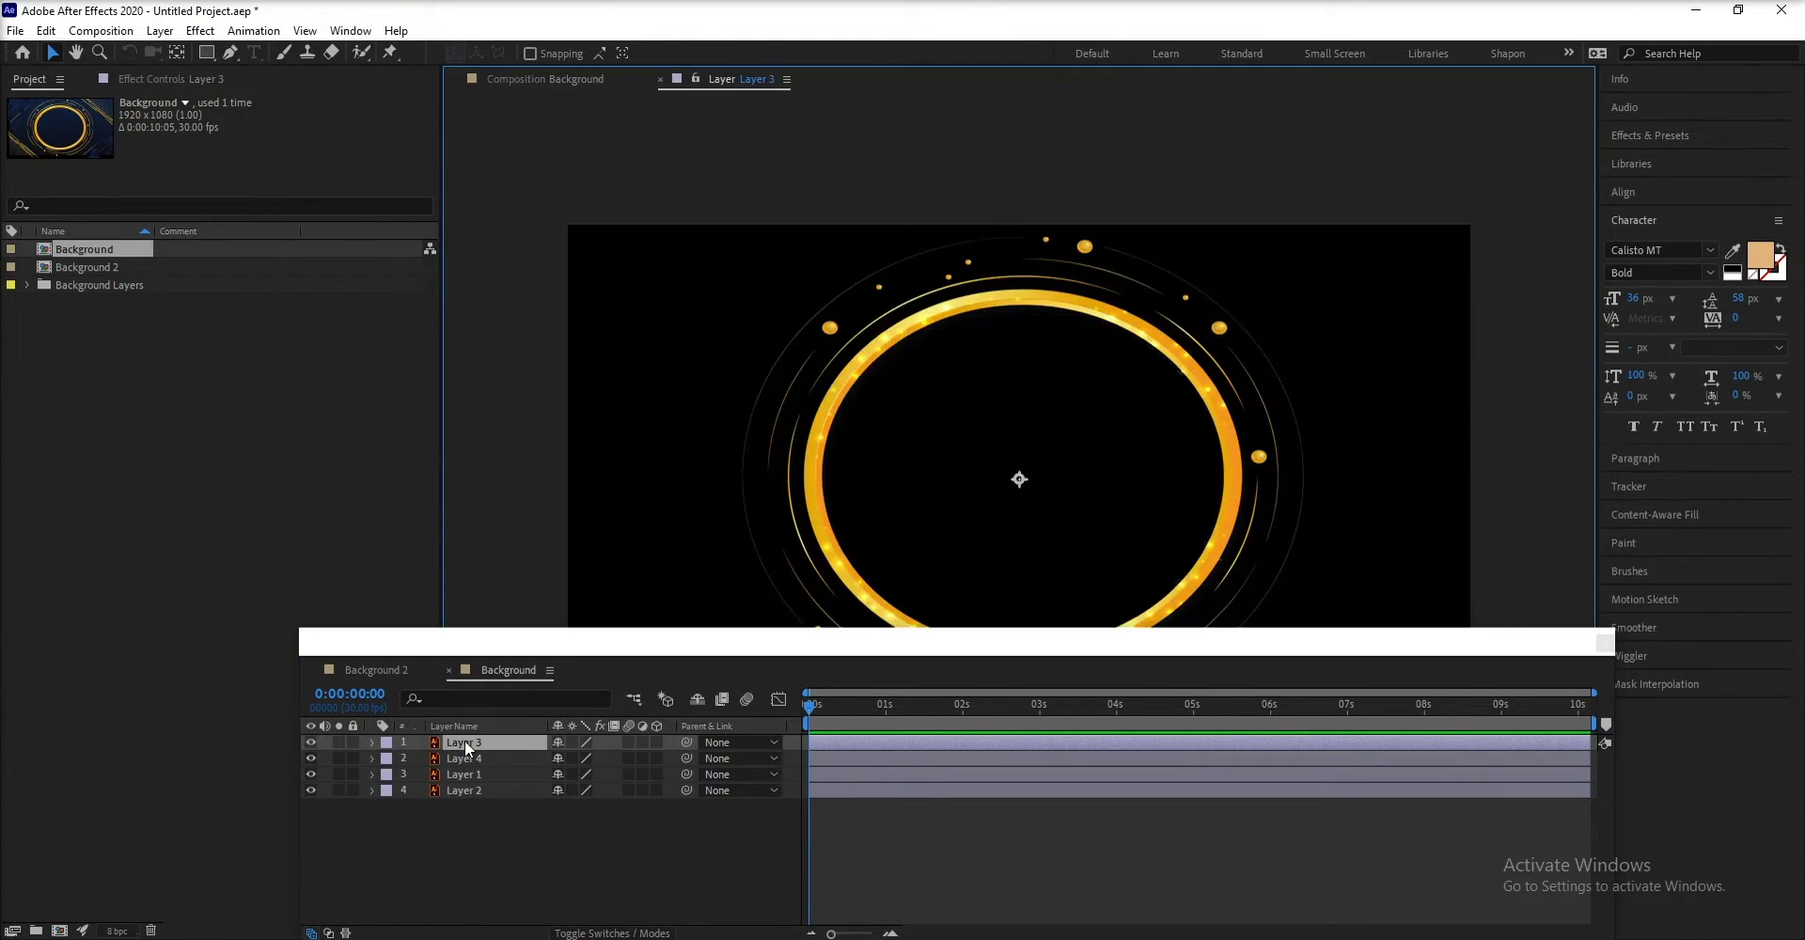
click(567, 81)
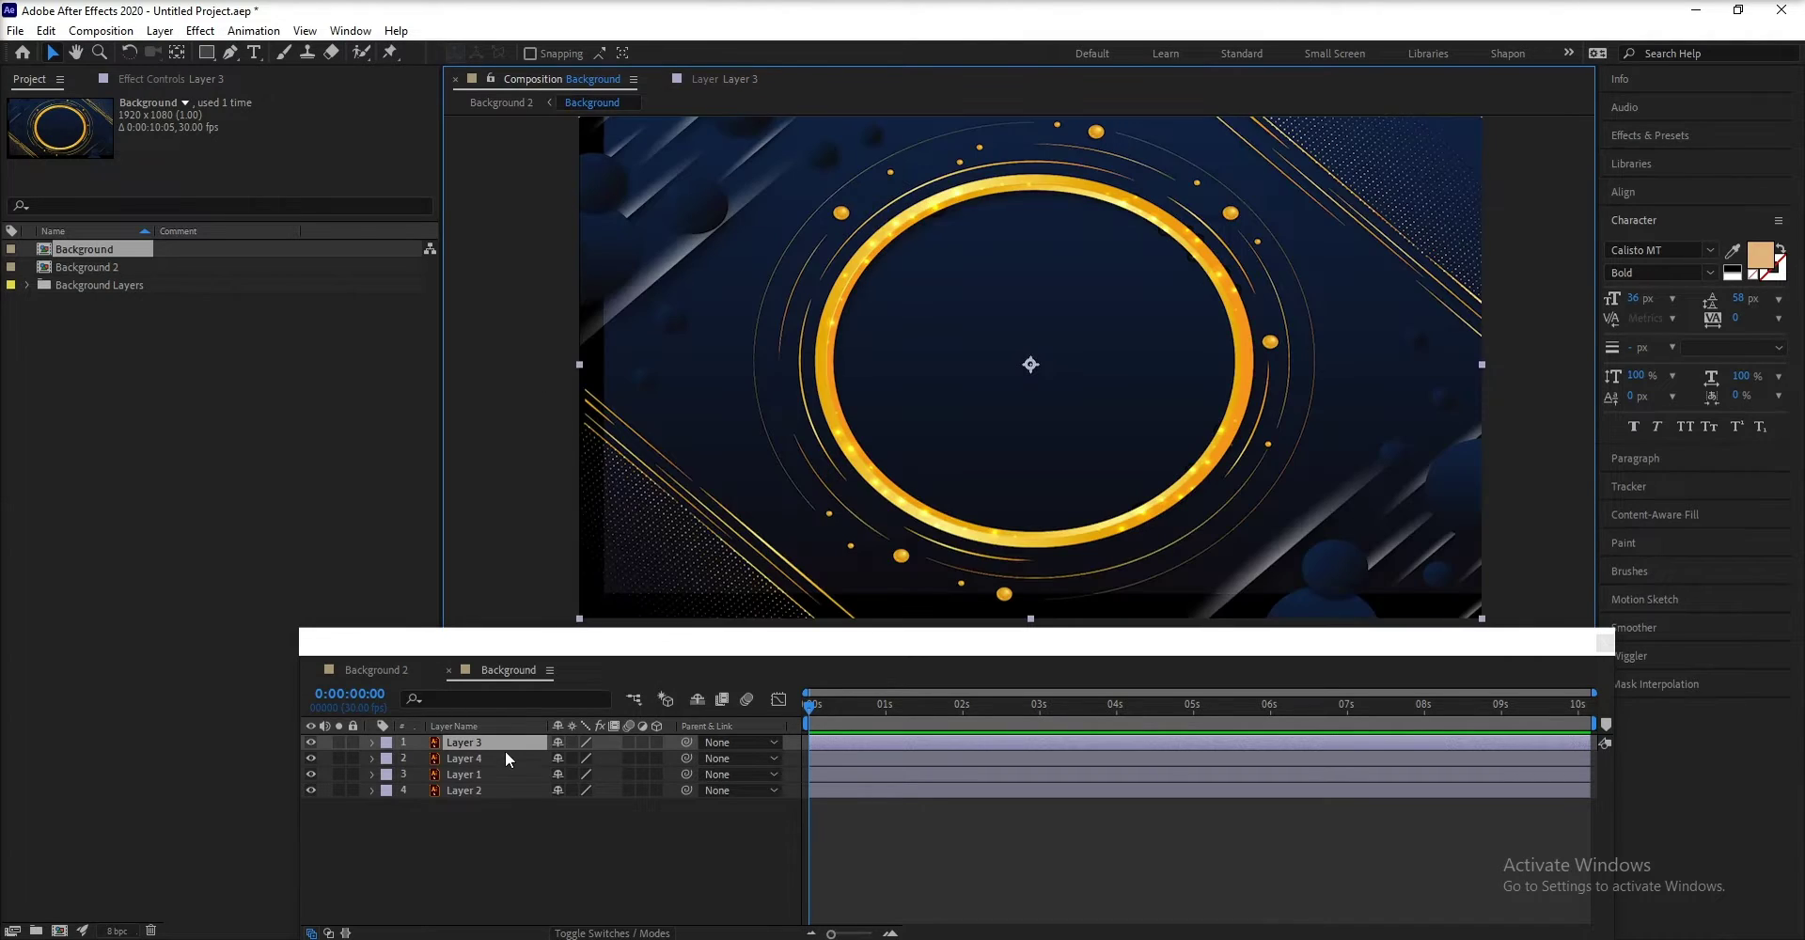
Rename Layer 3 to Round
right_click(487, 744)
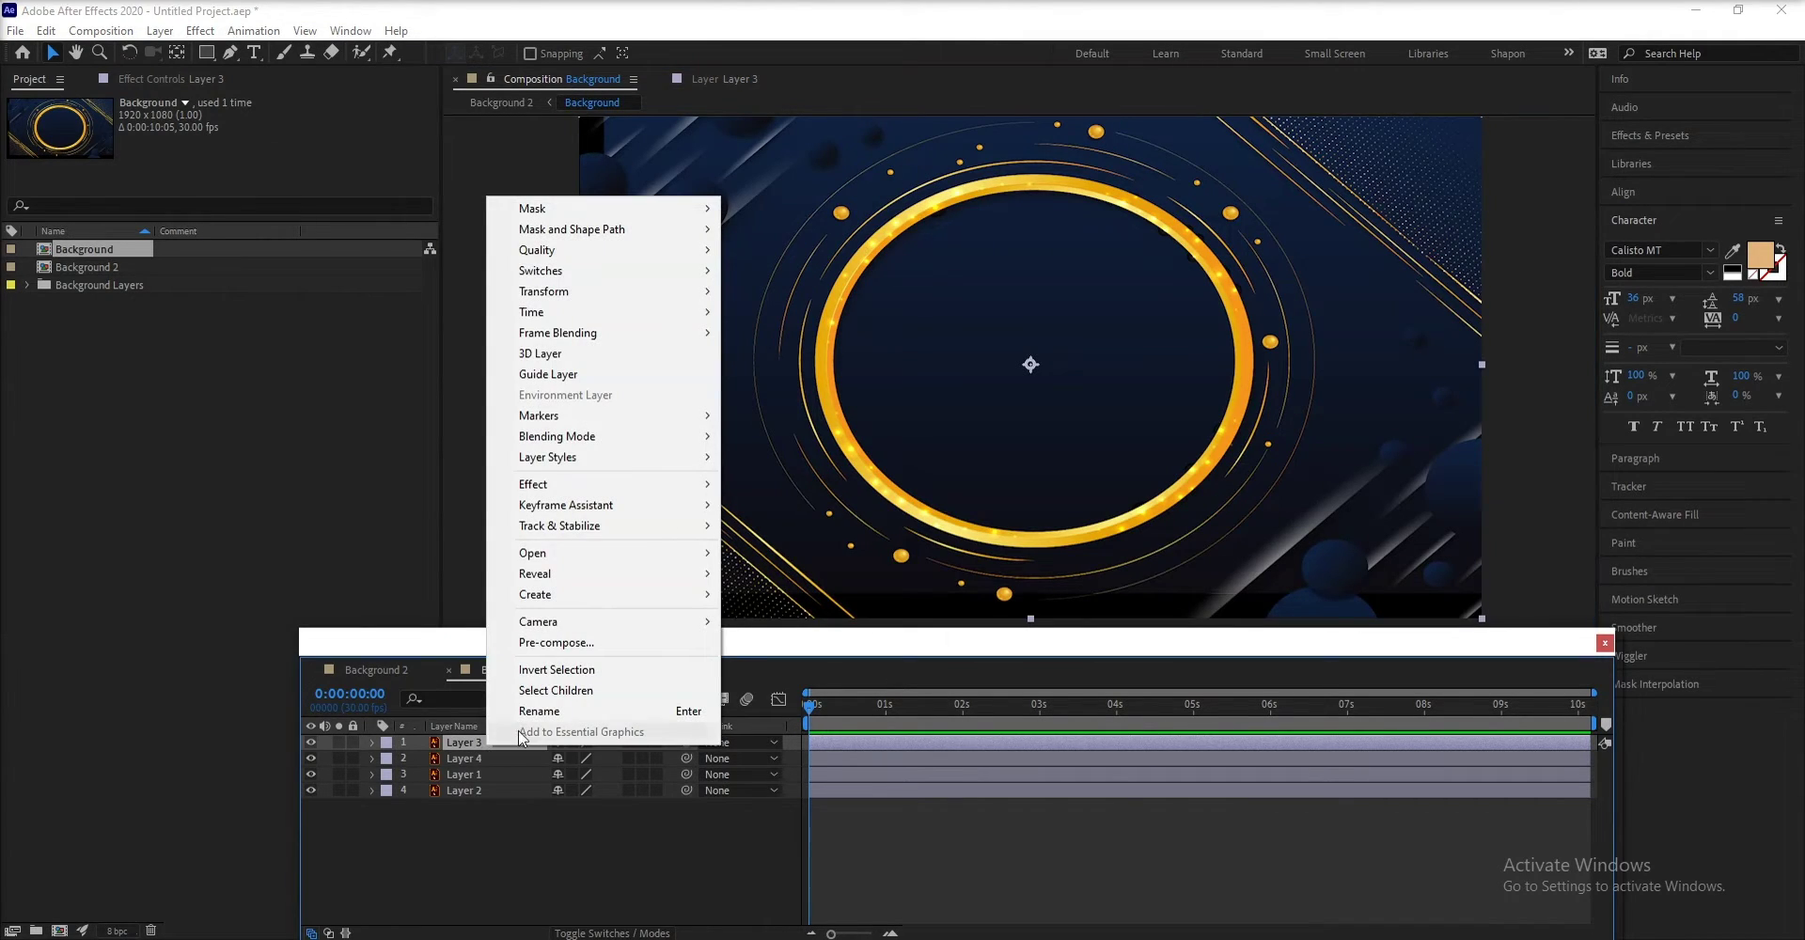
click(523, 702)
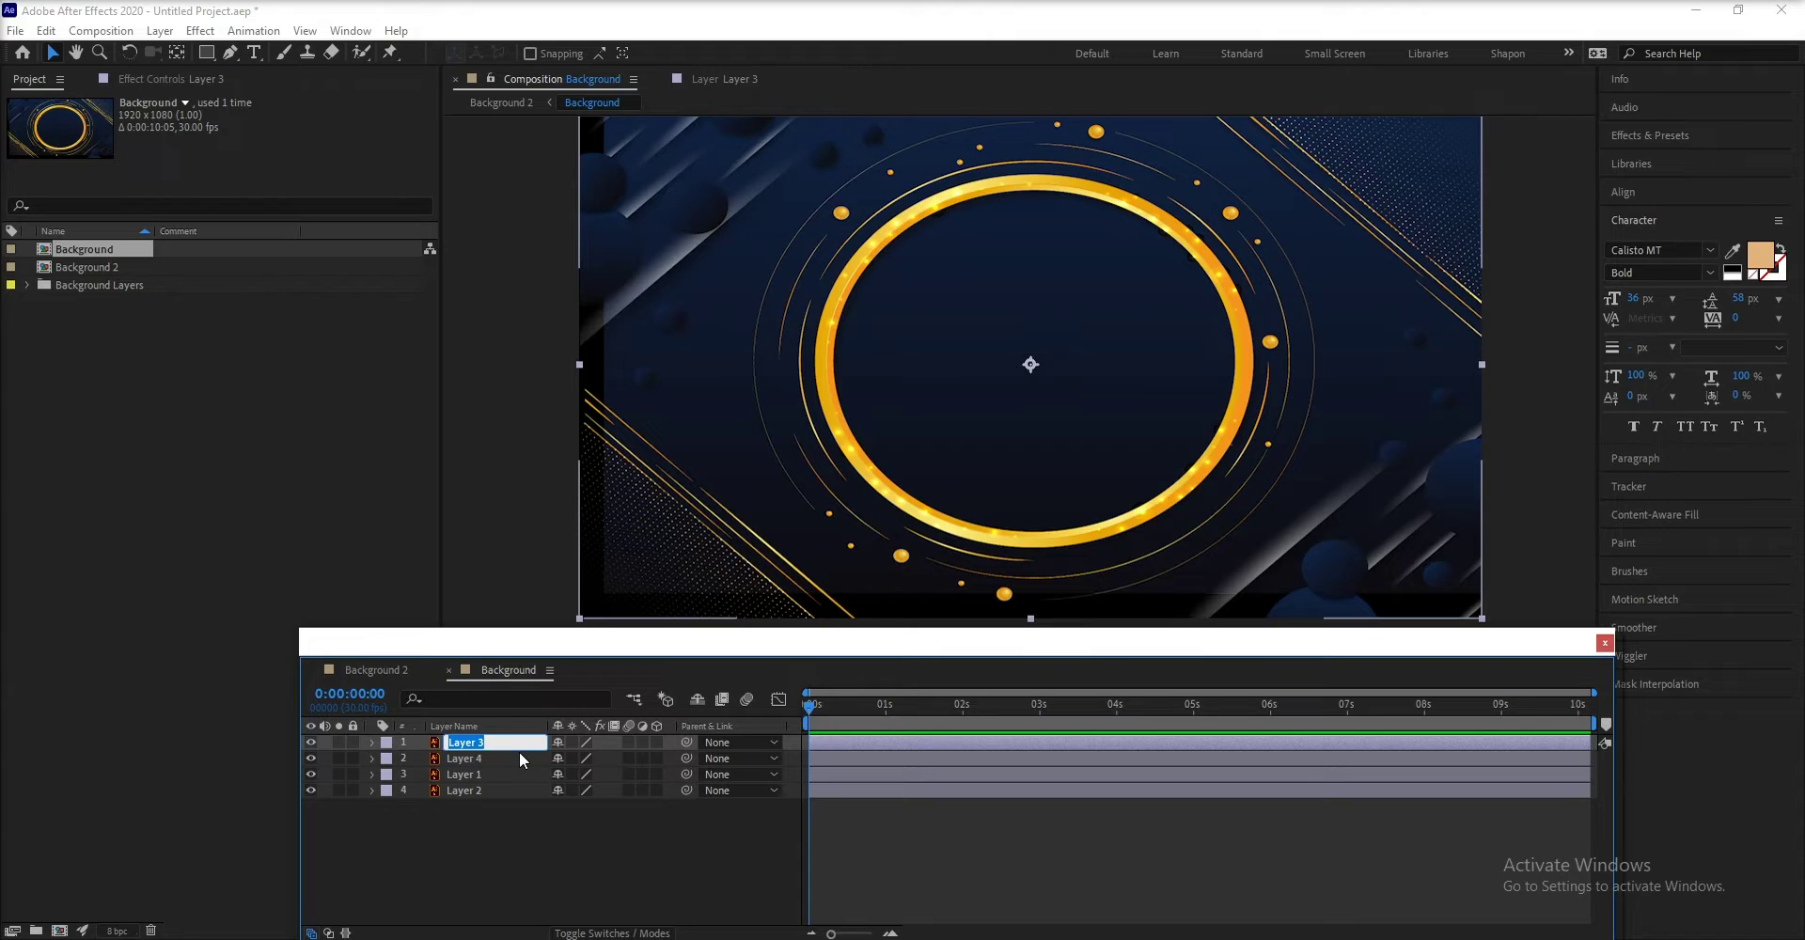
text(Round)
key(Return)
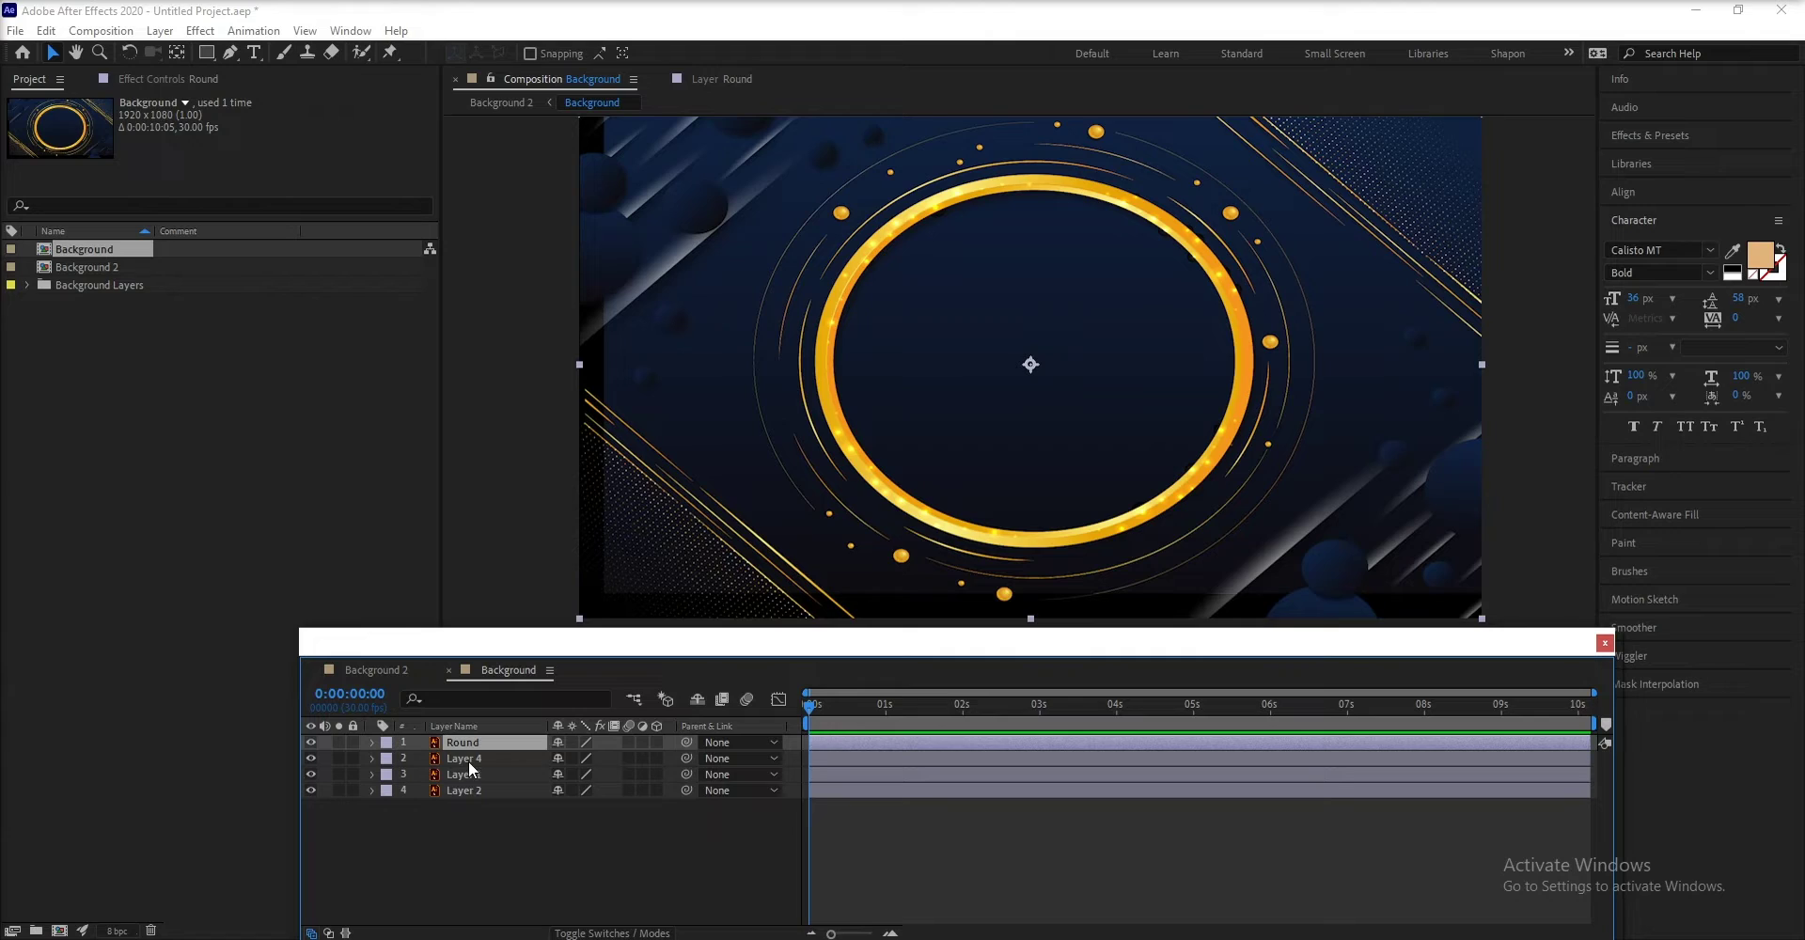
Check Layer 4's contents by toggling its visibility, then rename it Corner
click(461, 760)
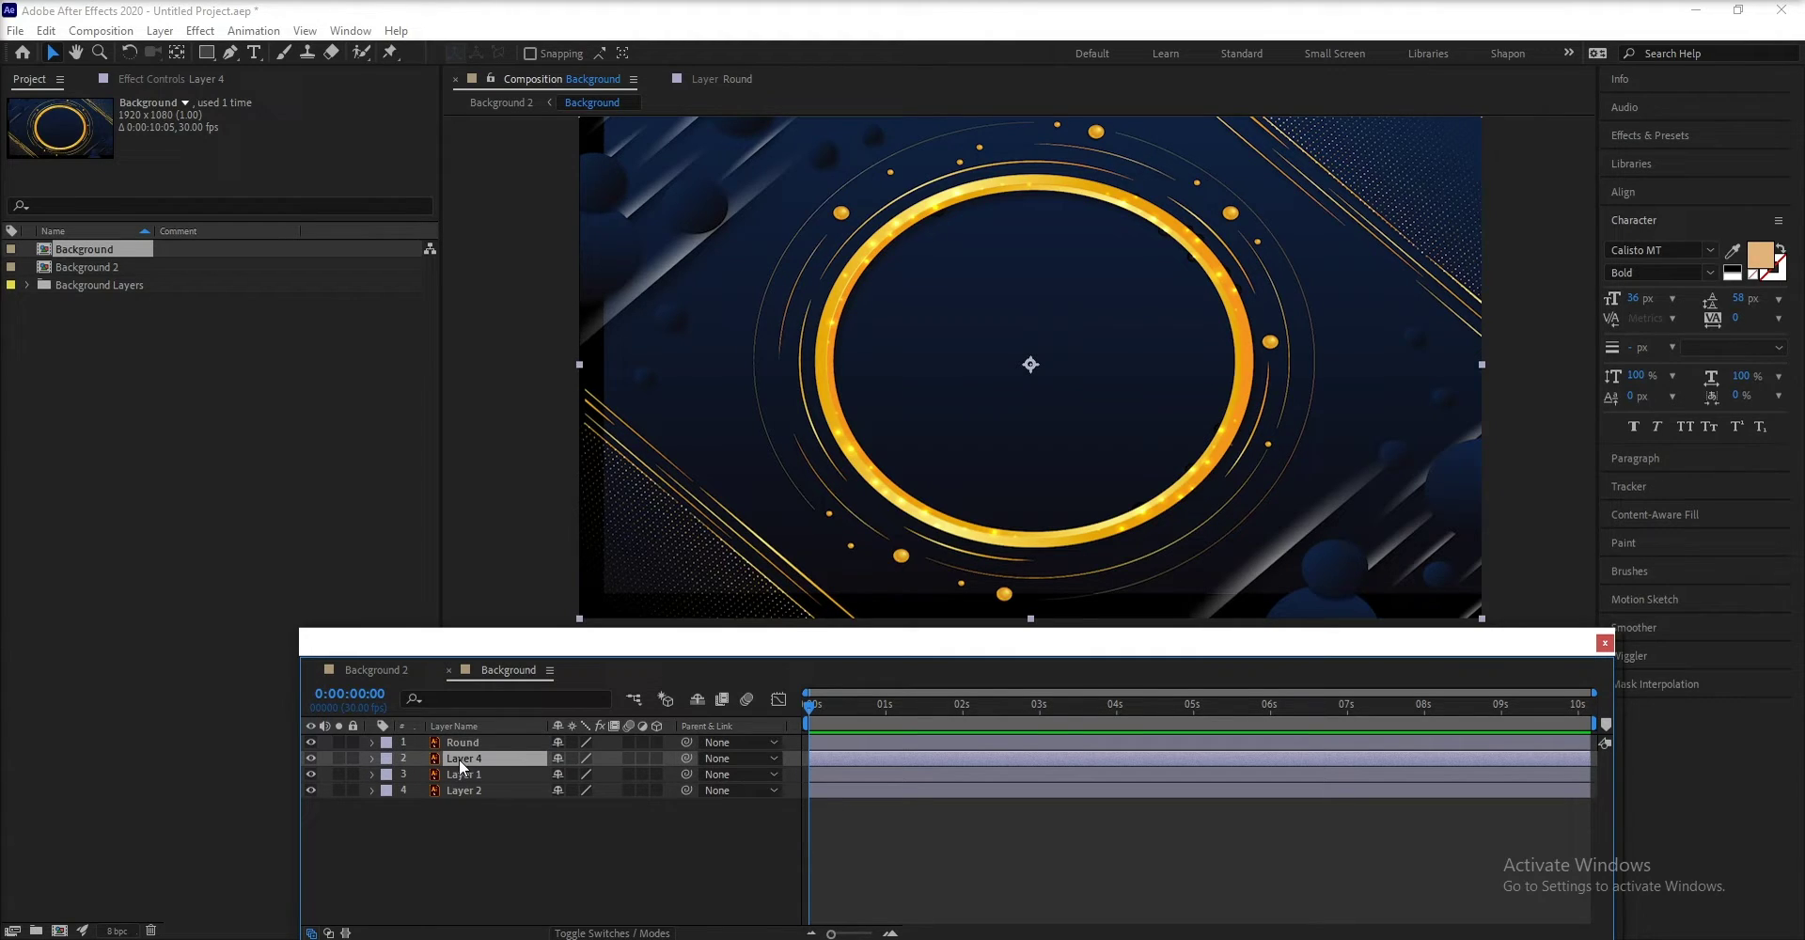
click(310, 758)
click(310, 758)
right_click(470, 754)
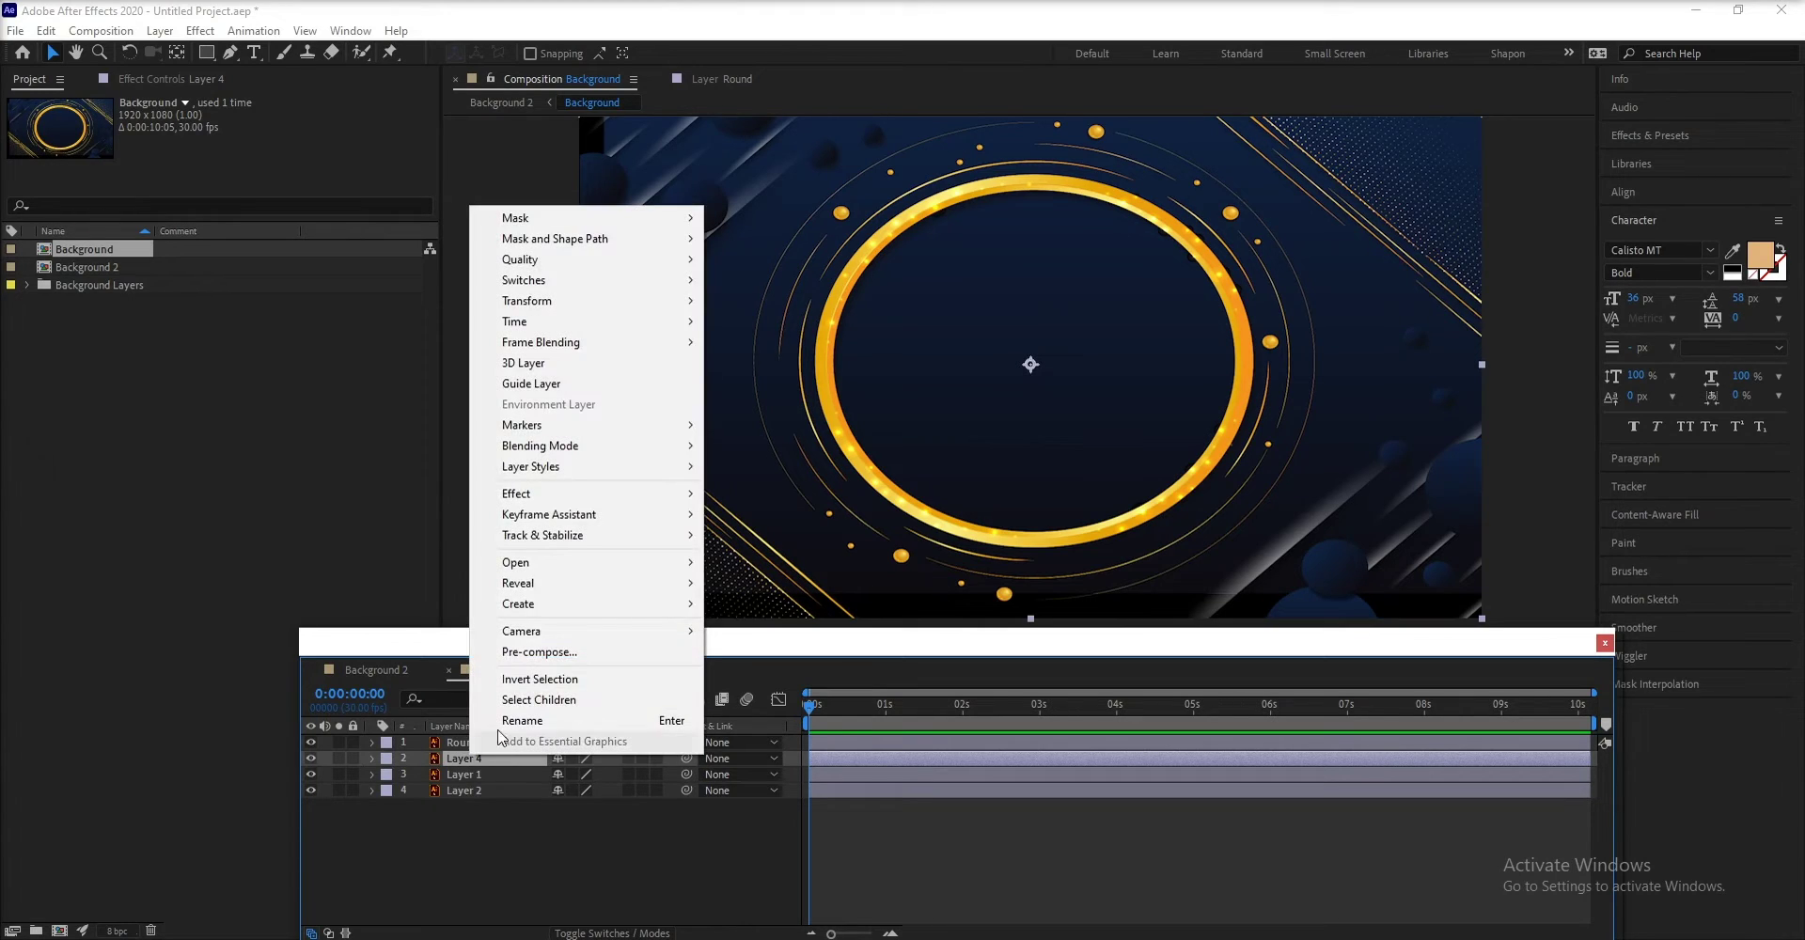
click(498, 734)
text(R)
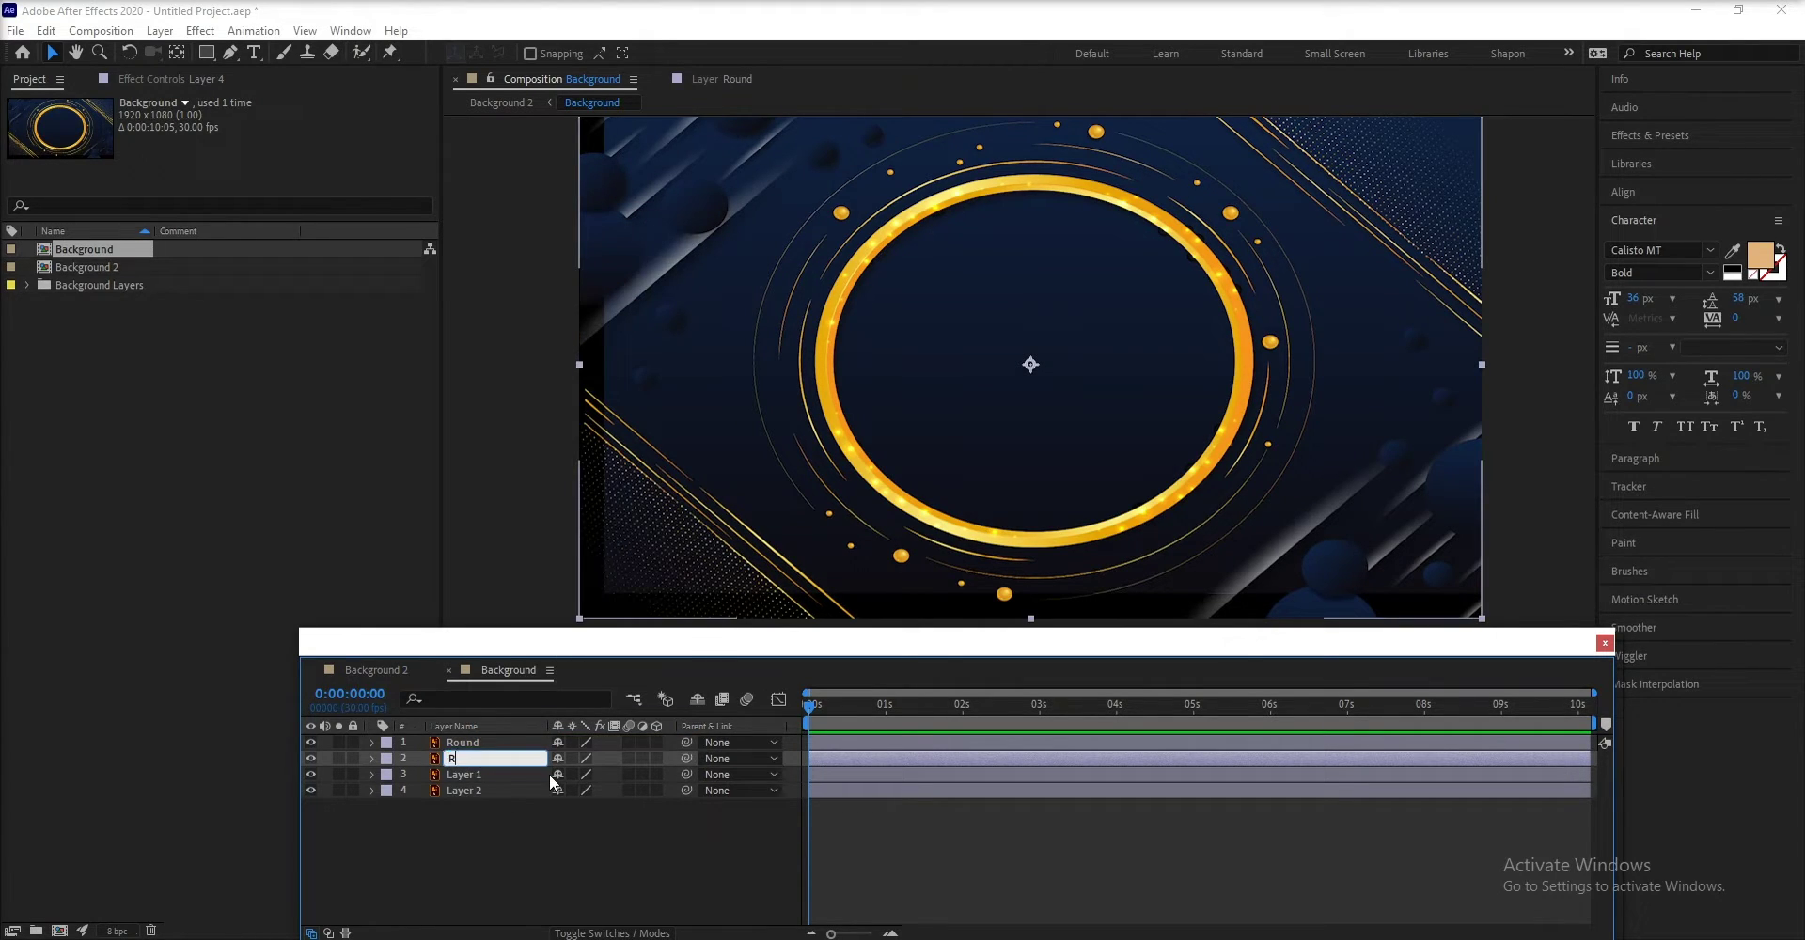
text(Corner)
key(Return)
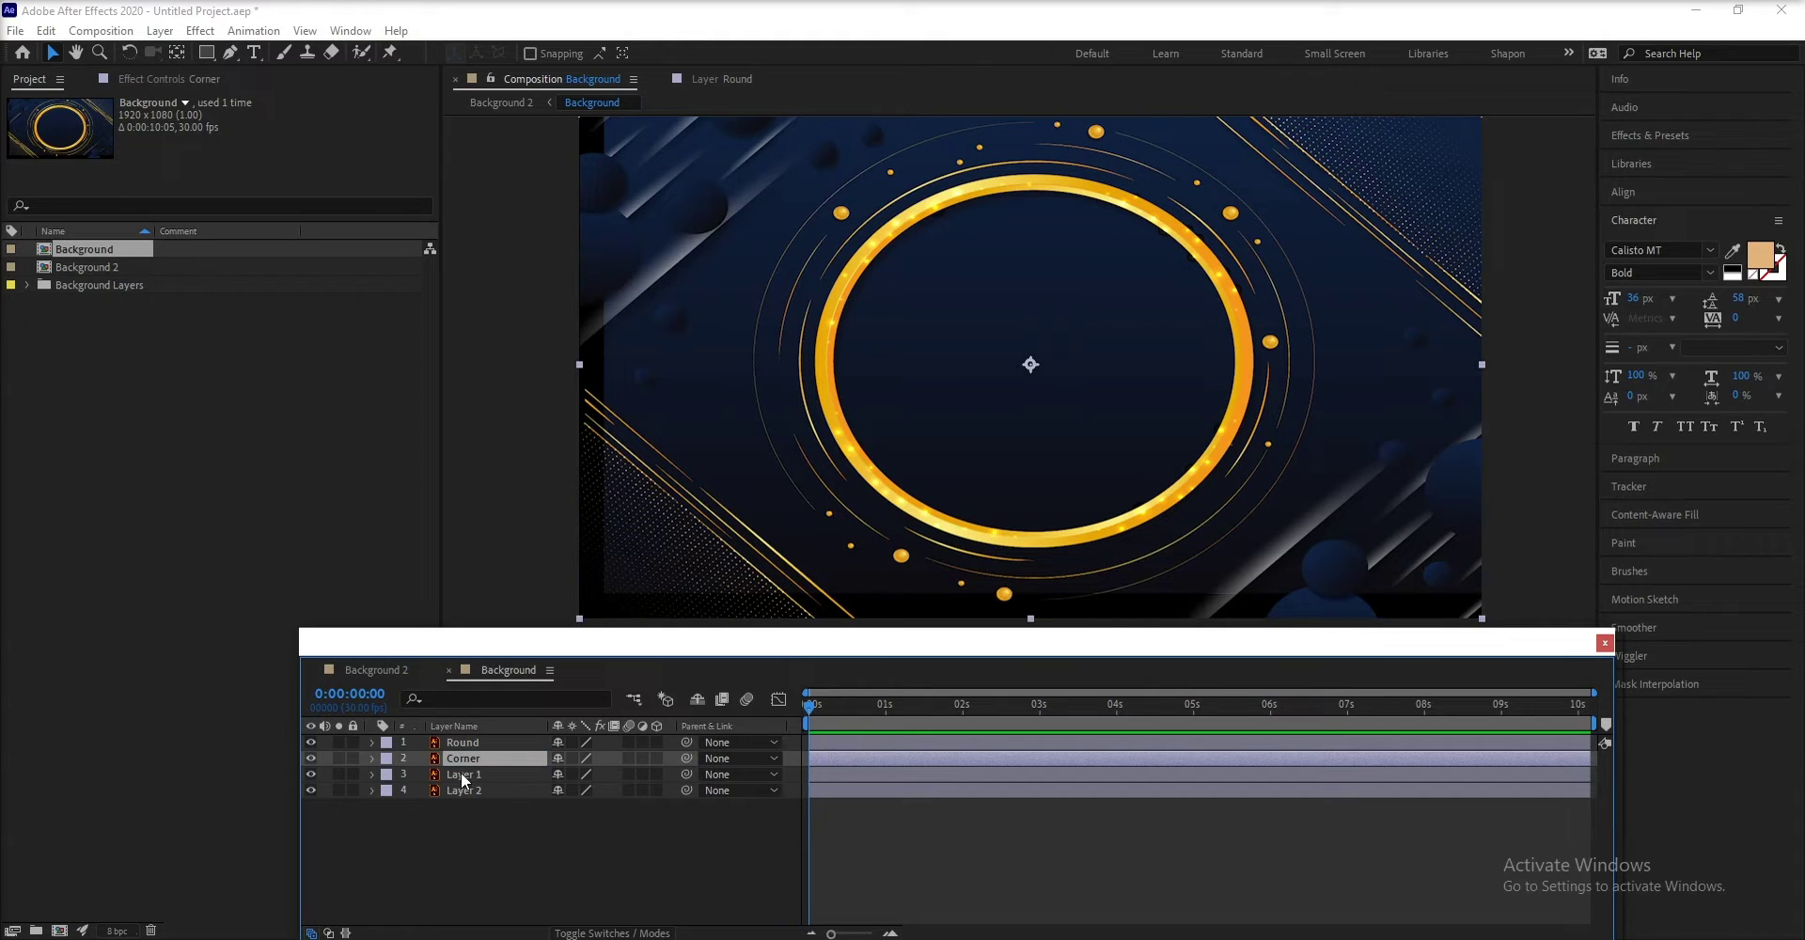
Toggle Layers 1 and 2 to identify them, then rename Layer 2 to Background
click(473, 775)
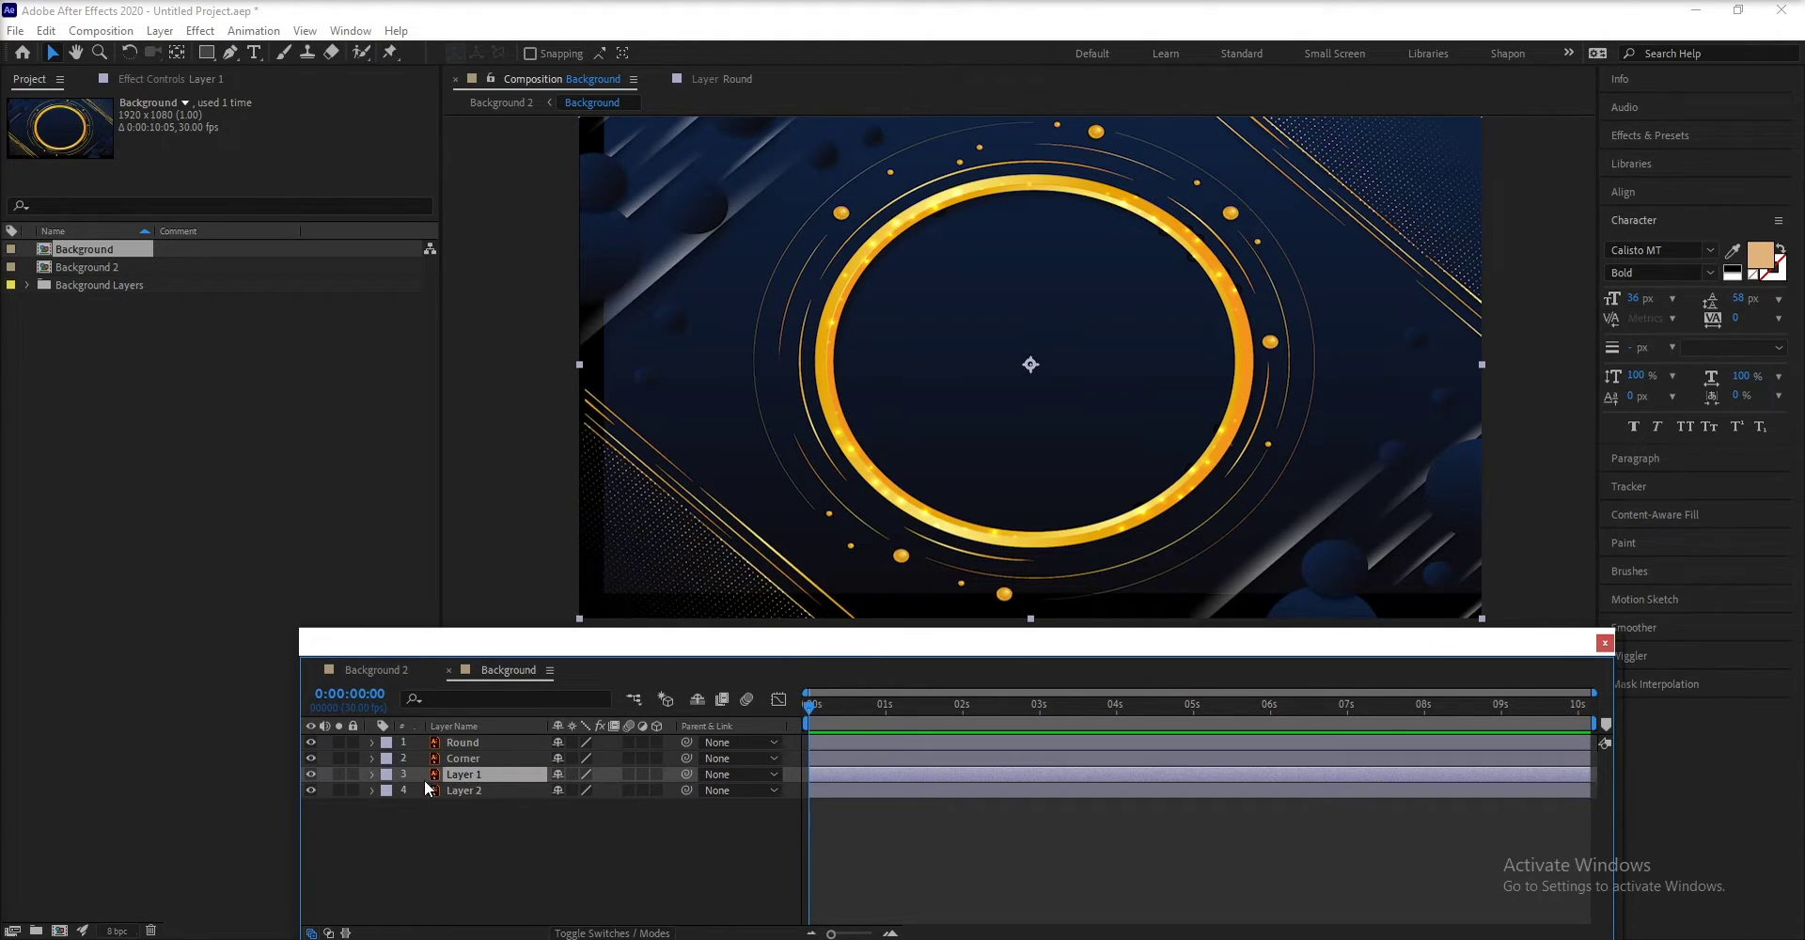
click(311, 774)
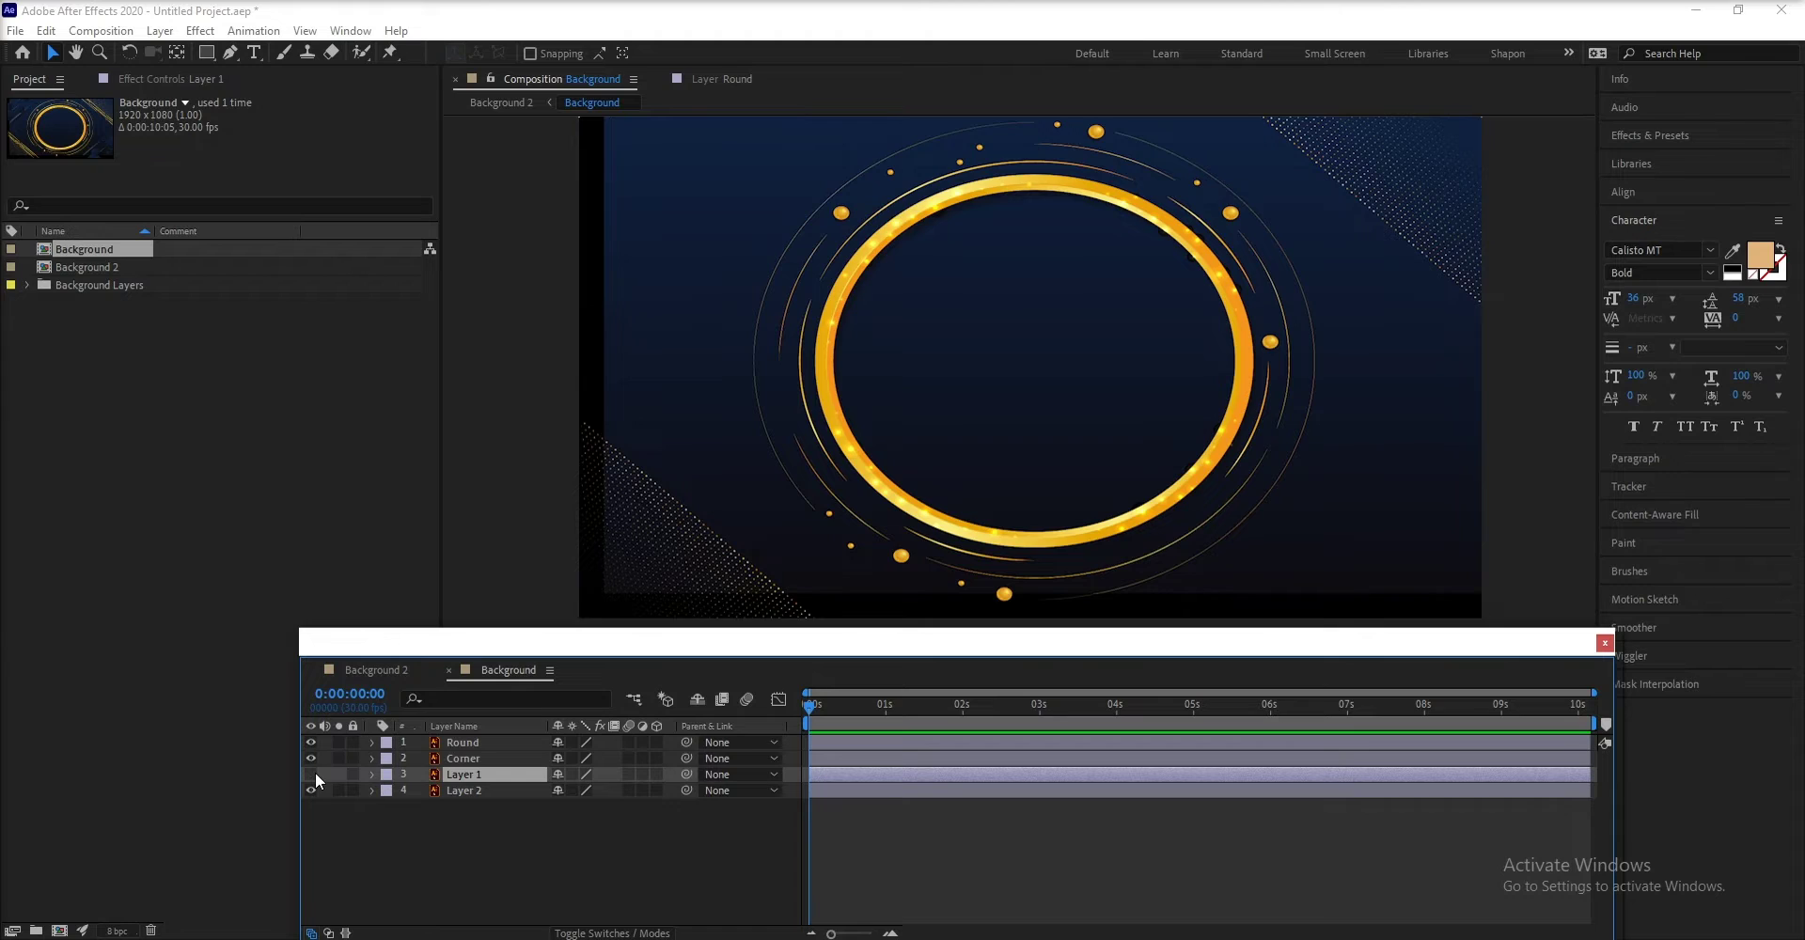
click(312, 774)
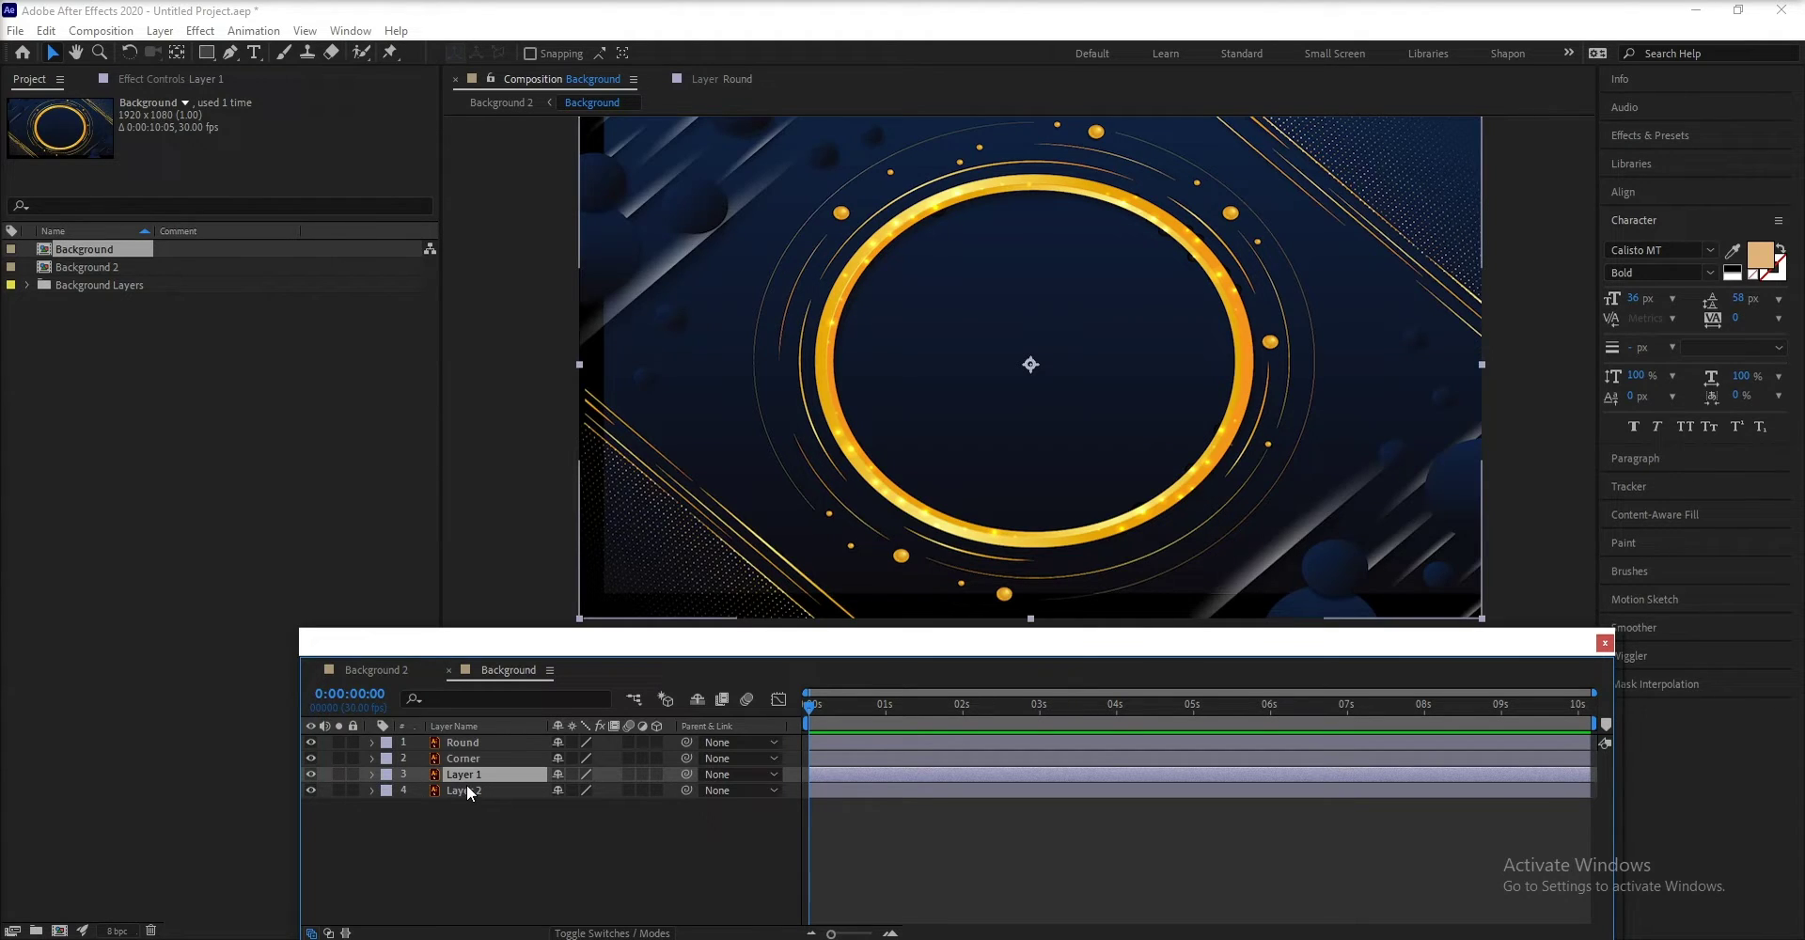
click(464, 789)
click(312, 790)
click(313, 790)
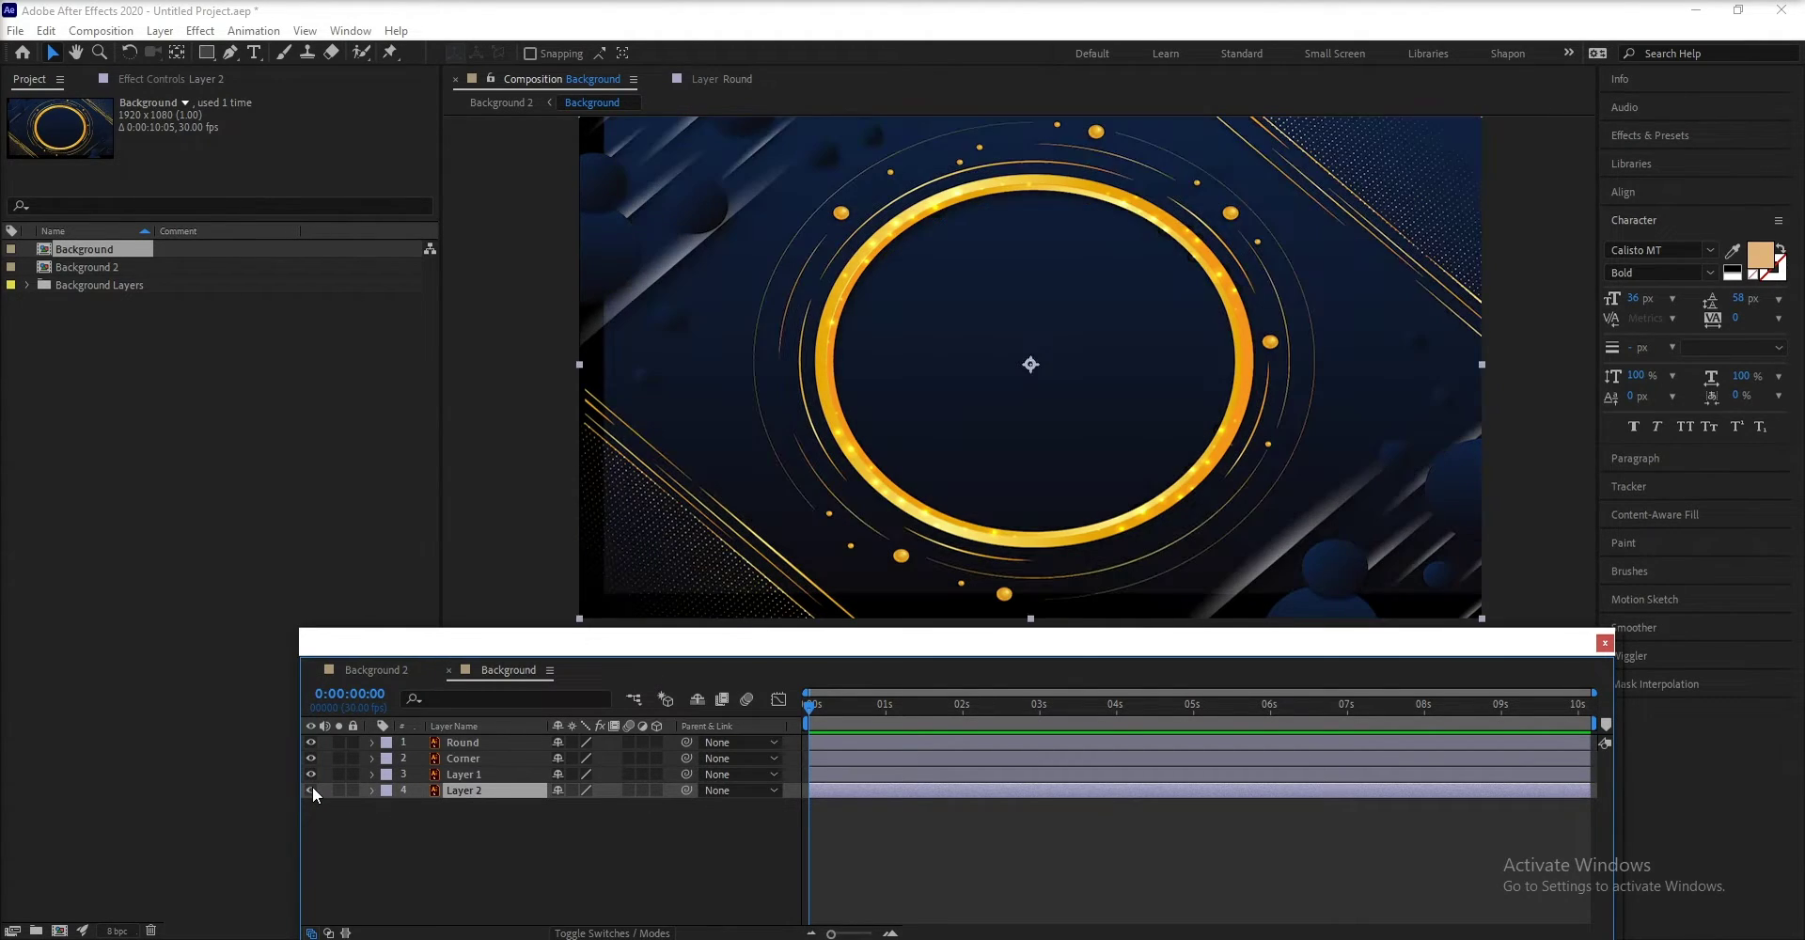
right_click(464, 787)
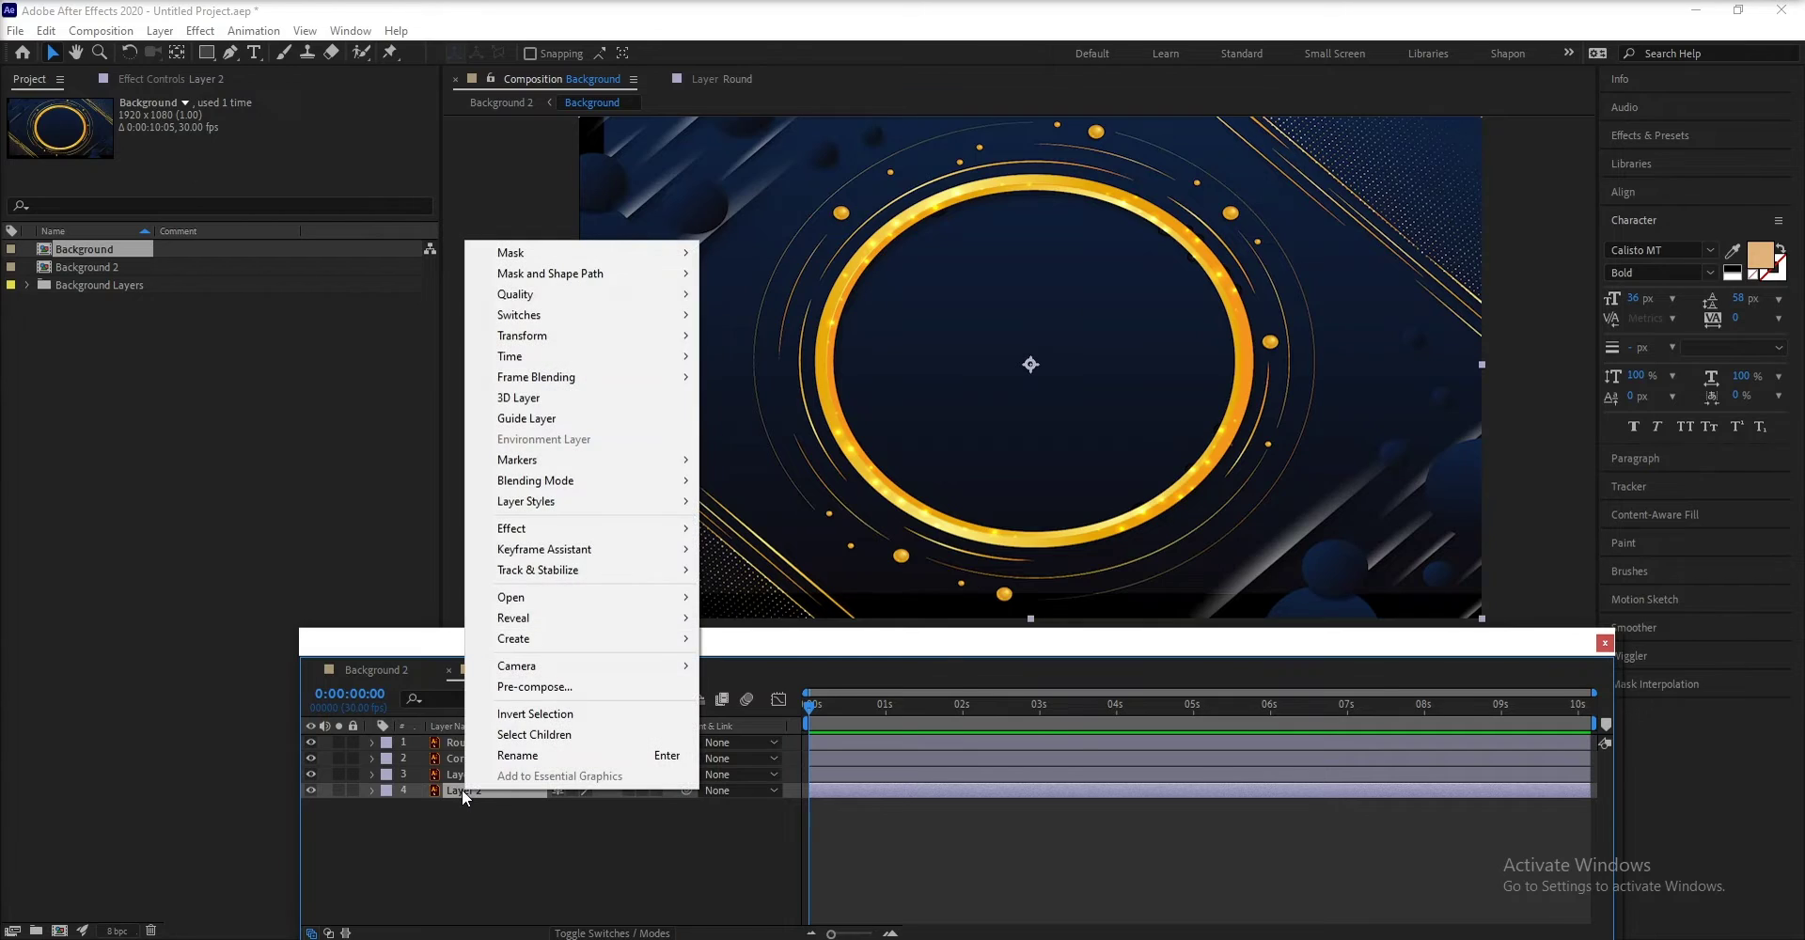
click(528, 755)
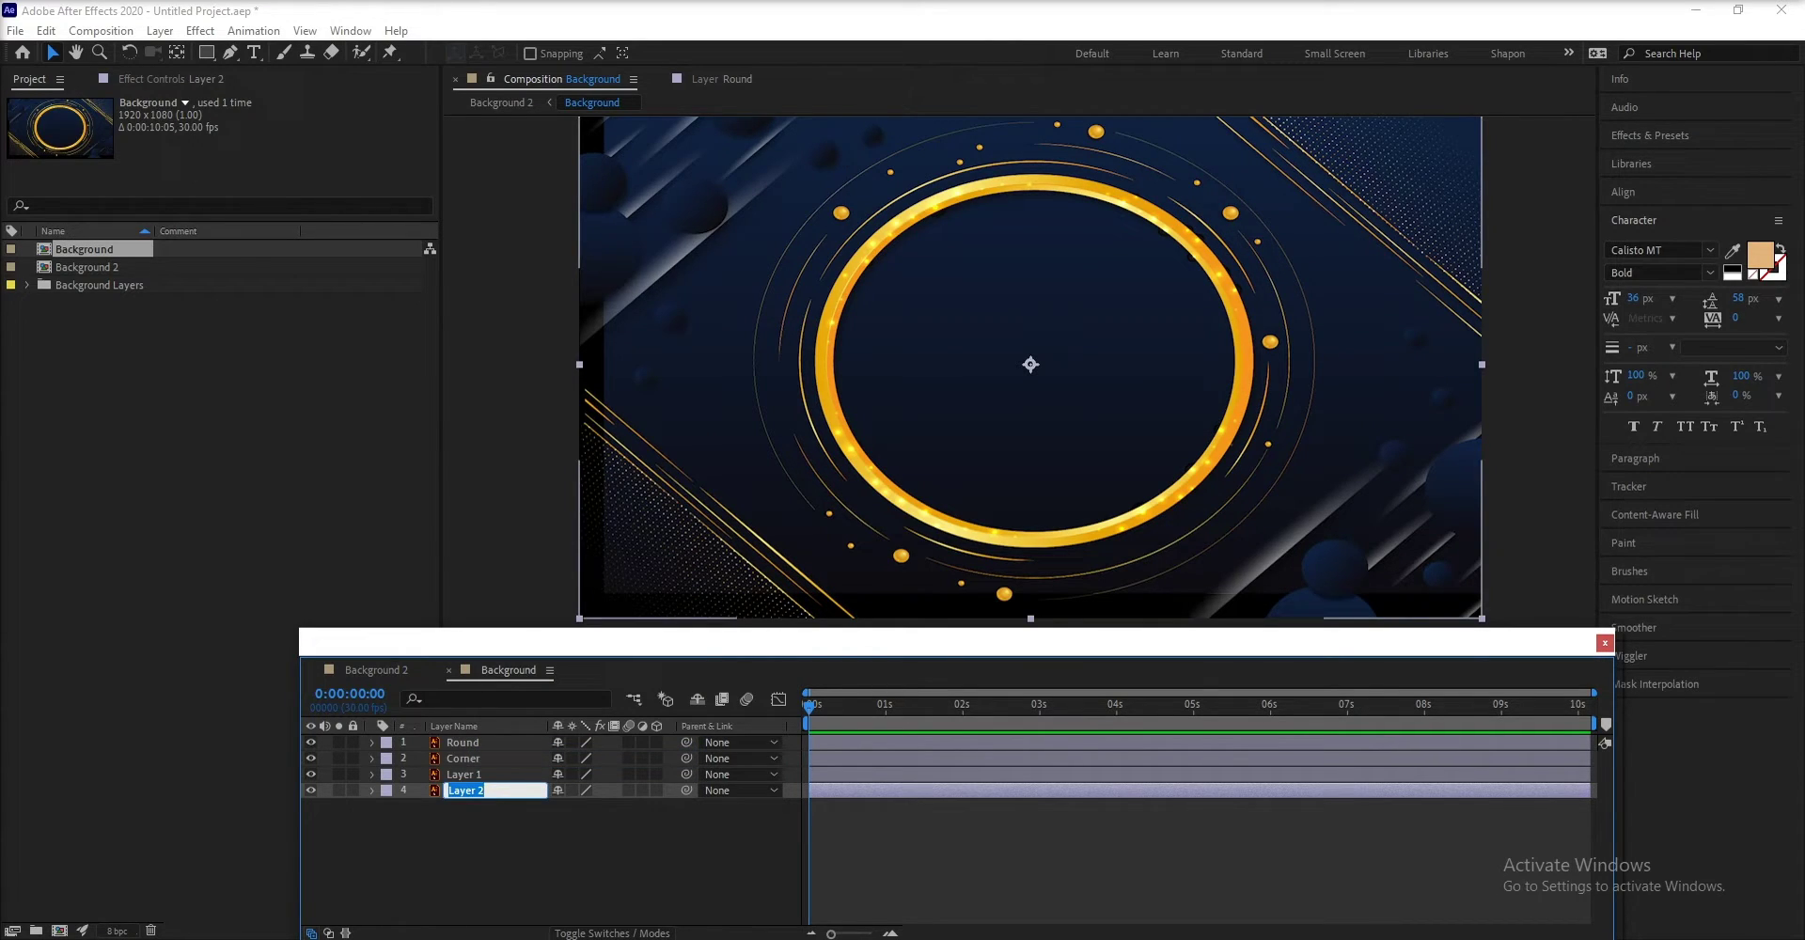
text(Backgr)
text(ound)
key(Return)
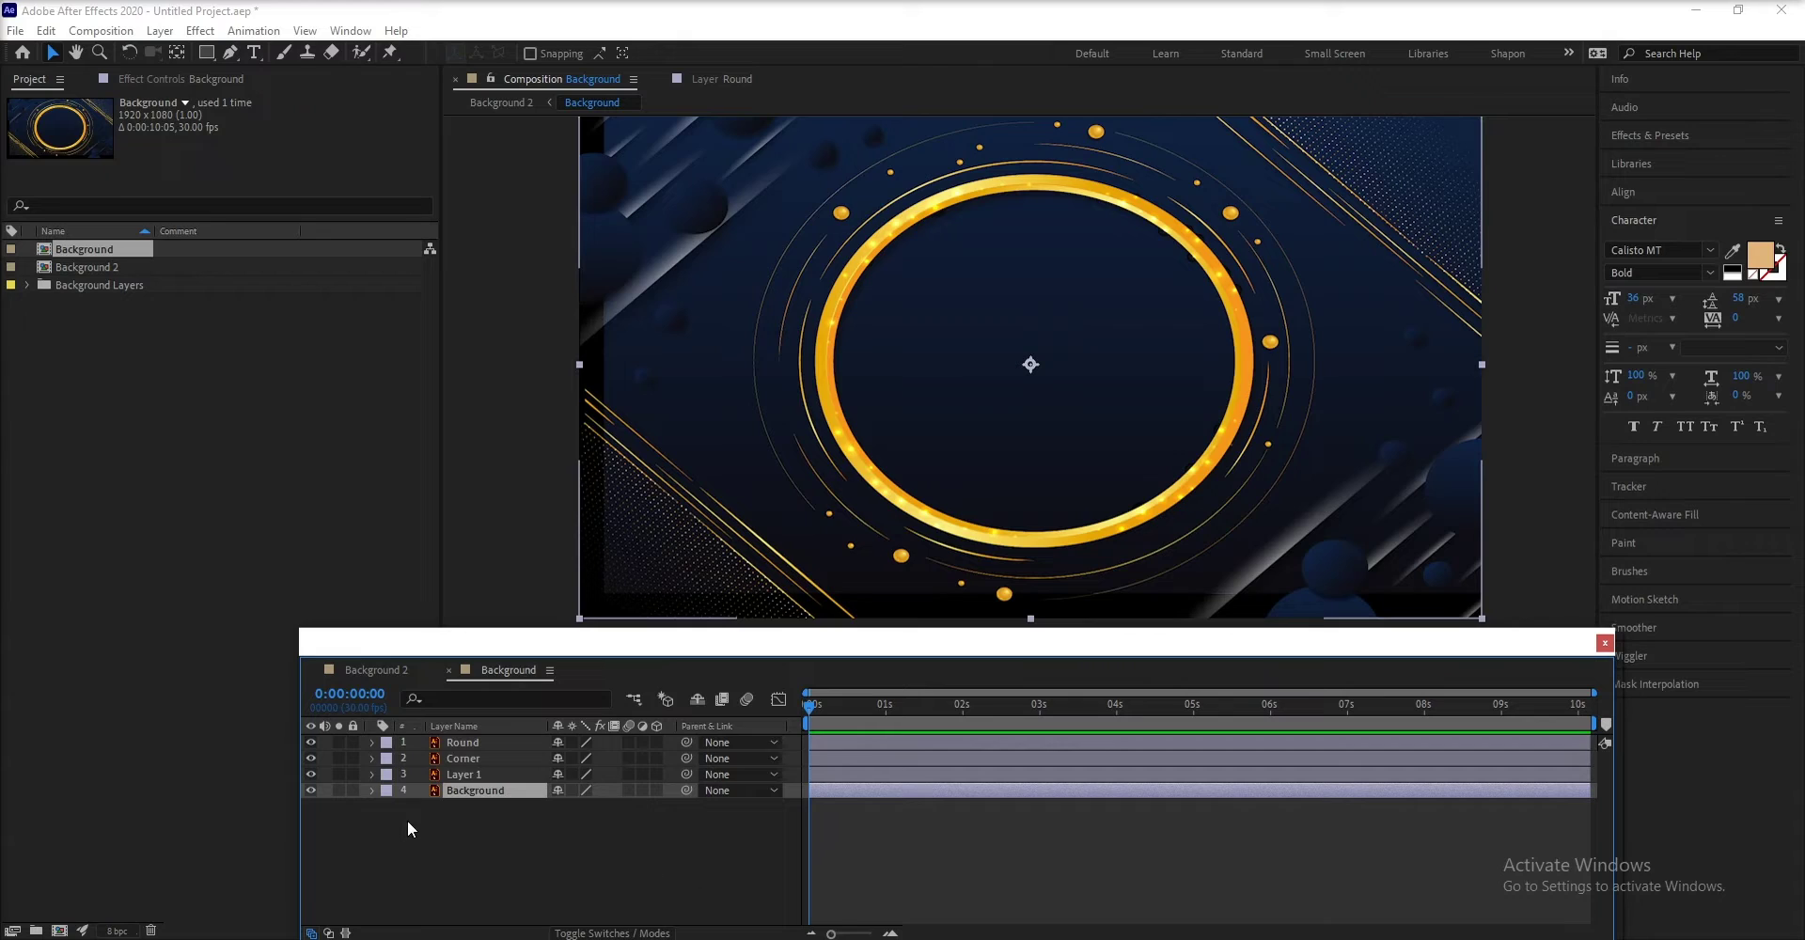
In the Background 2 composition, duplicate the [Background] layer via Edit > Duplicate
click(1165, 809)
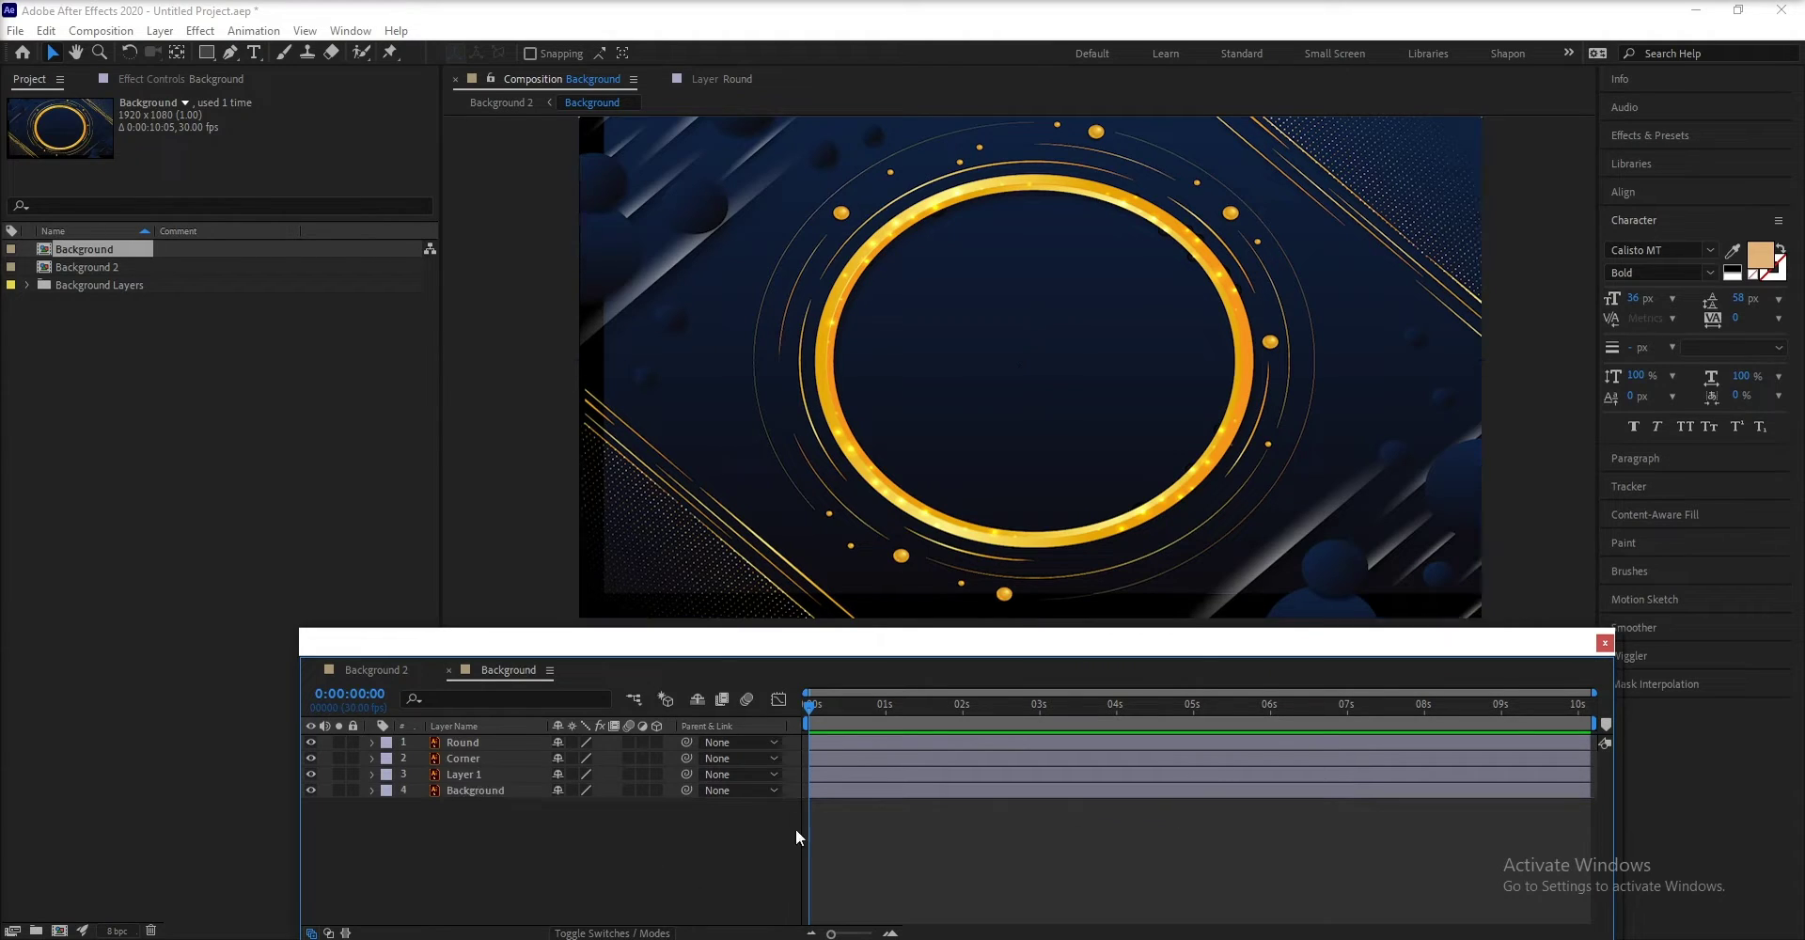
click(483, 103)
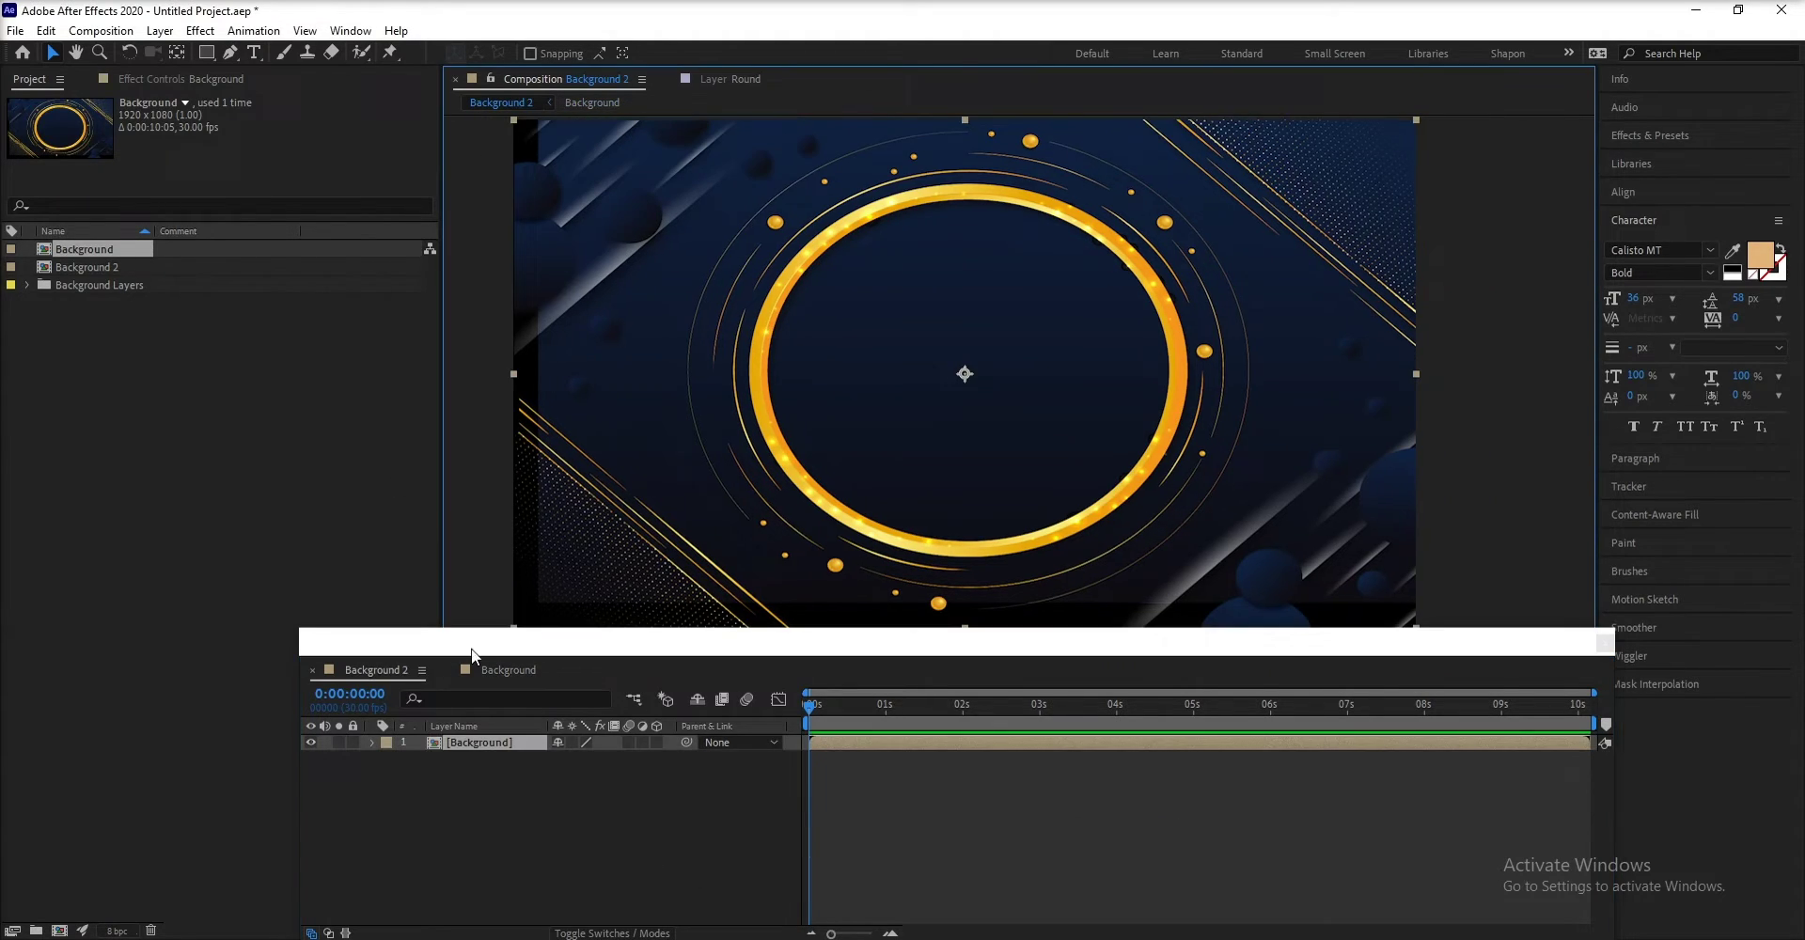
click(916, 786)
click(916, 742)
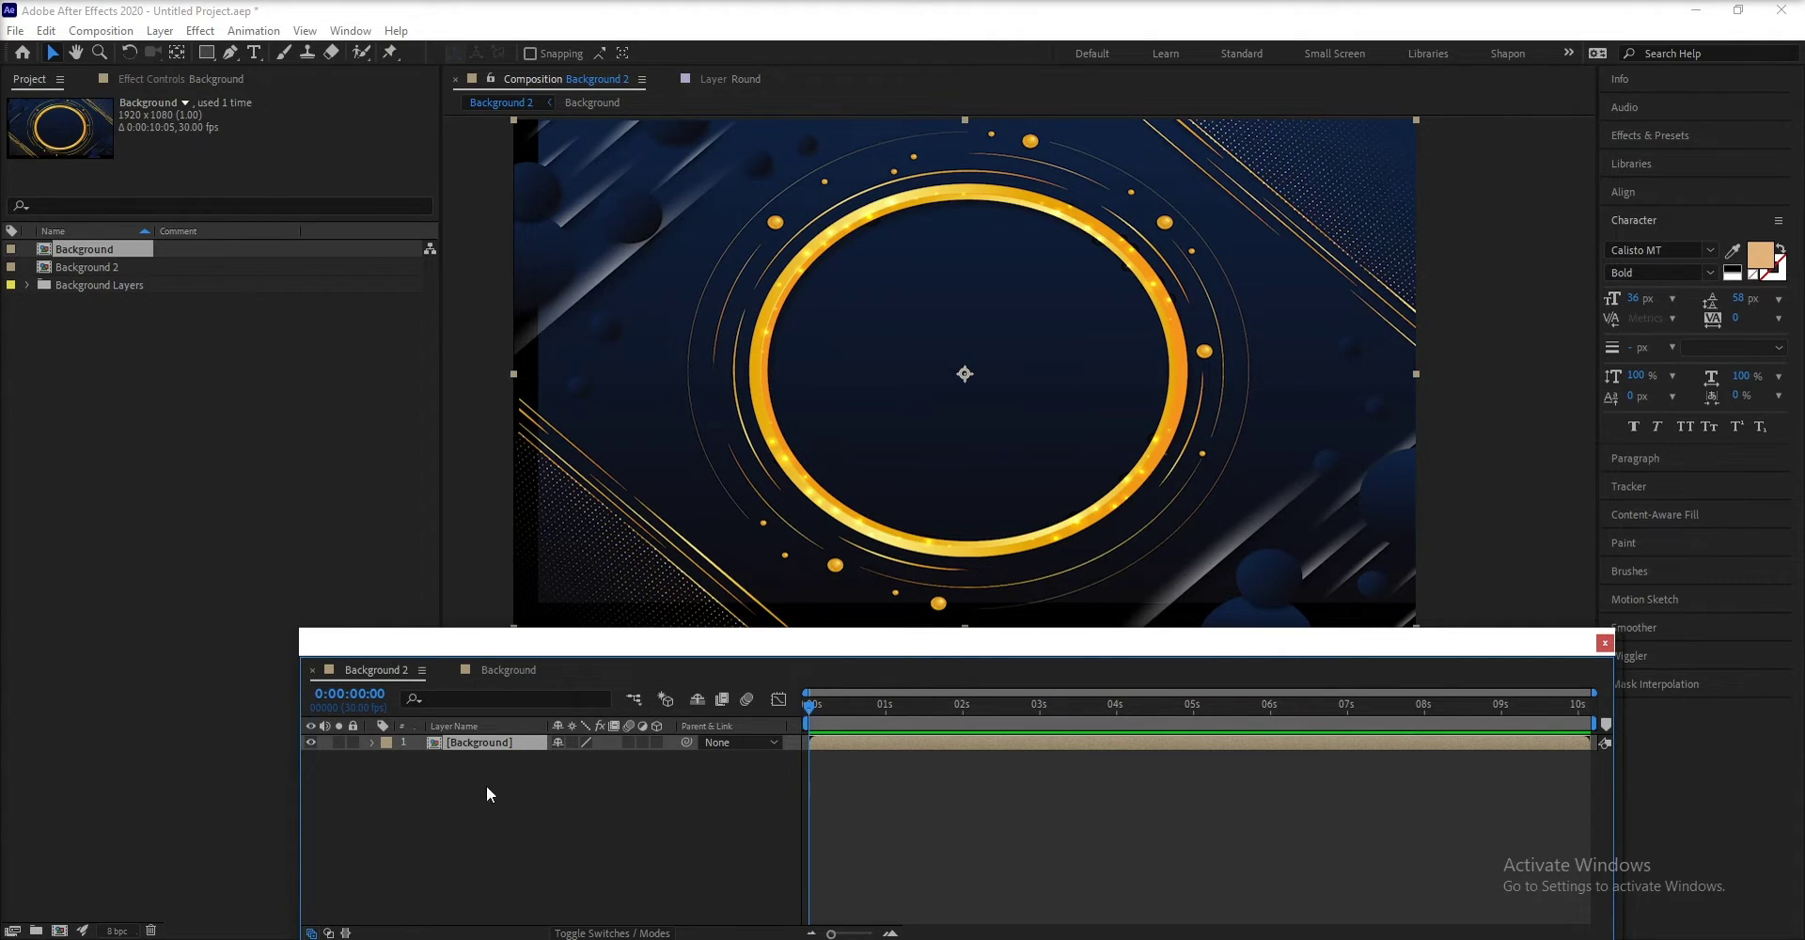
click(45, 30)
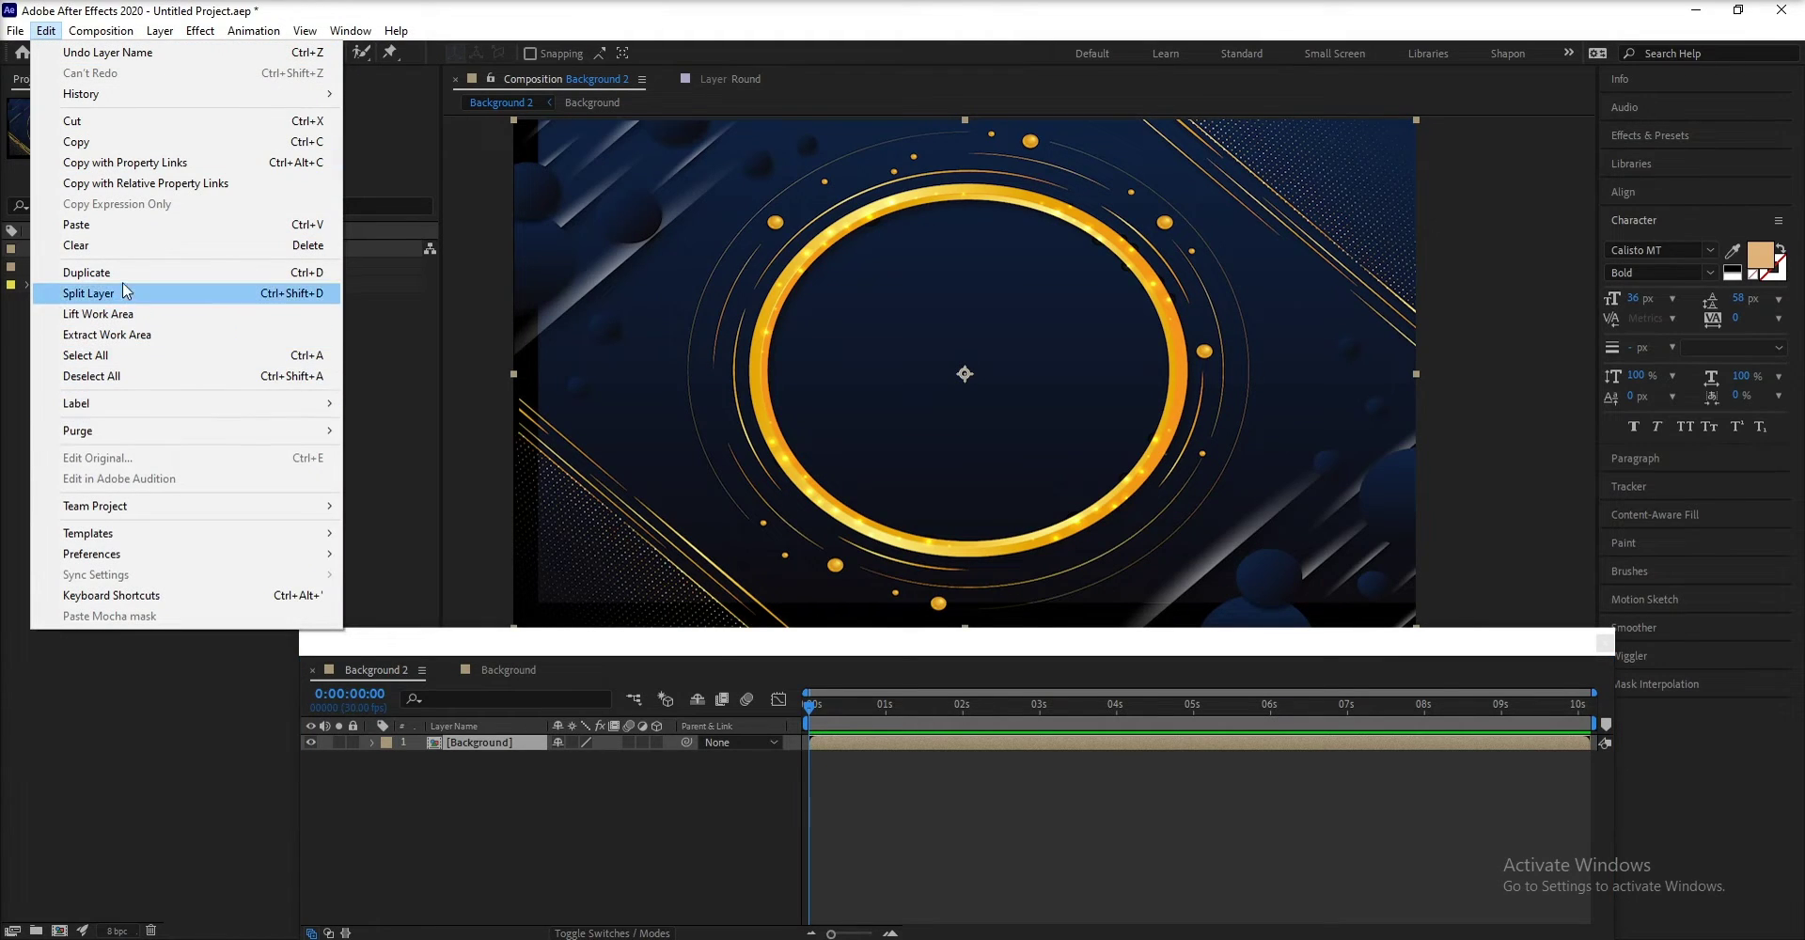
click(148, 272)
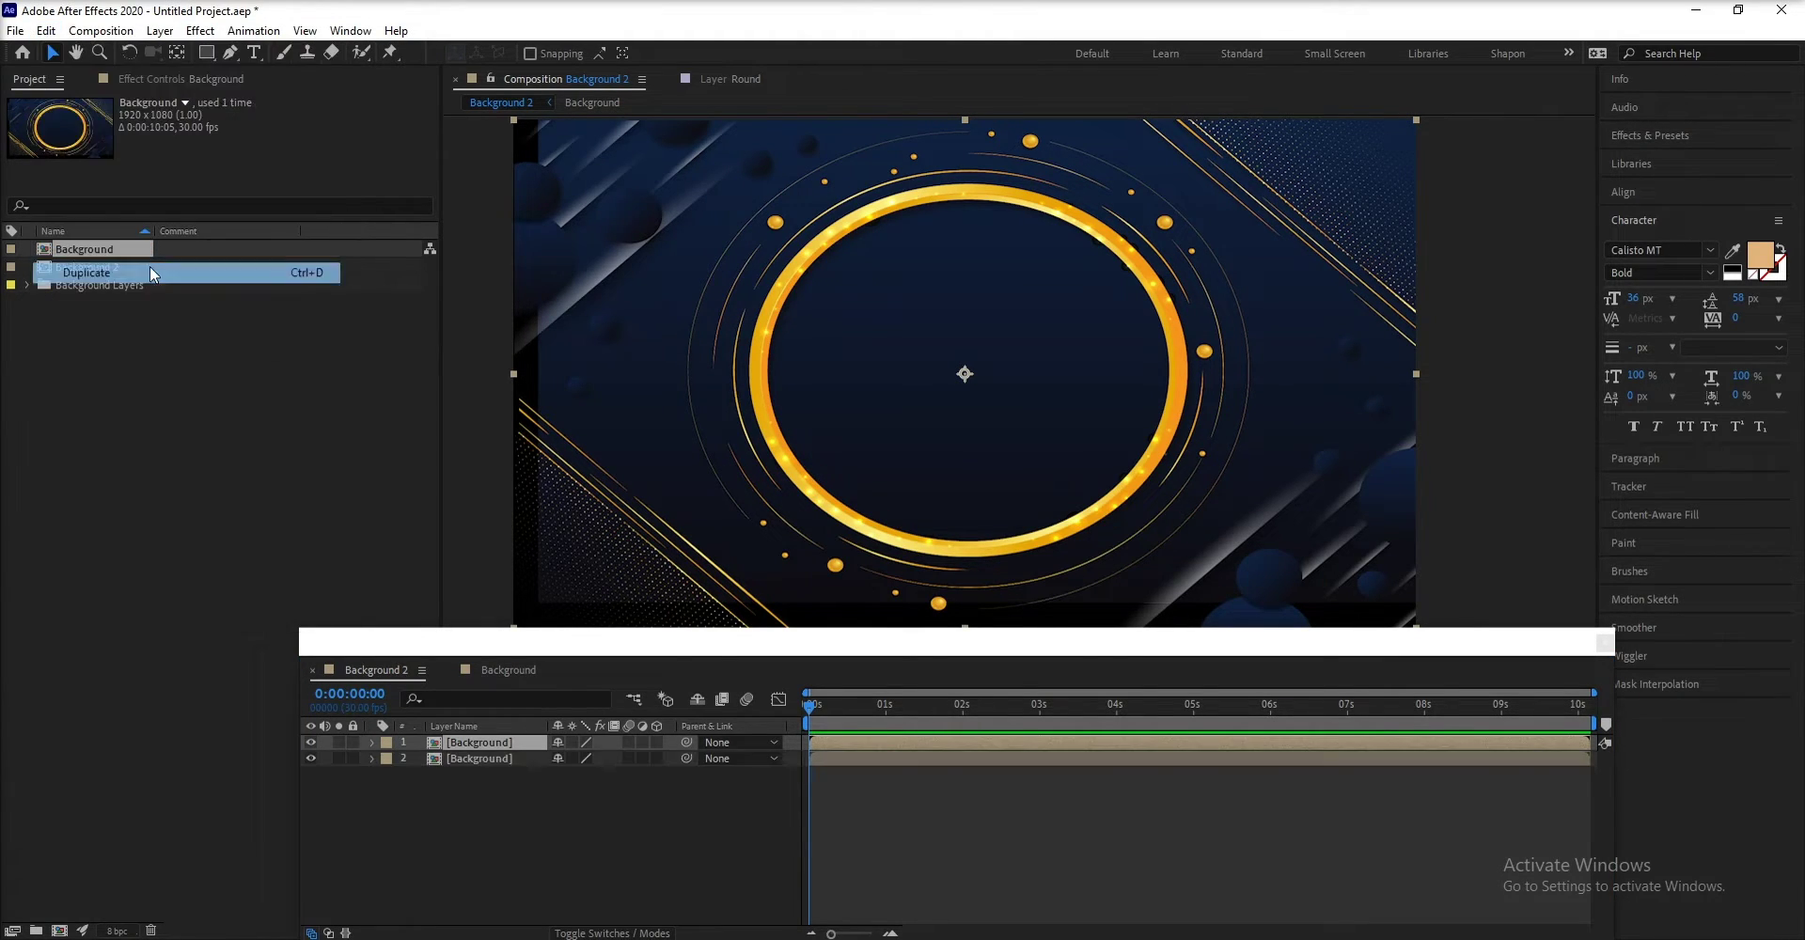
Shift the duplicate [Background] layer to start around 3 seconds, then delete it
click(1013, 742)
drag(949, 744, 1165, 744)
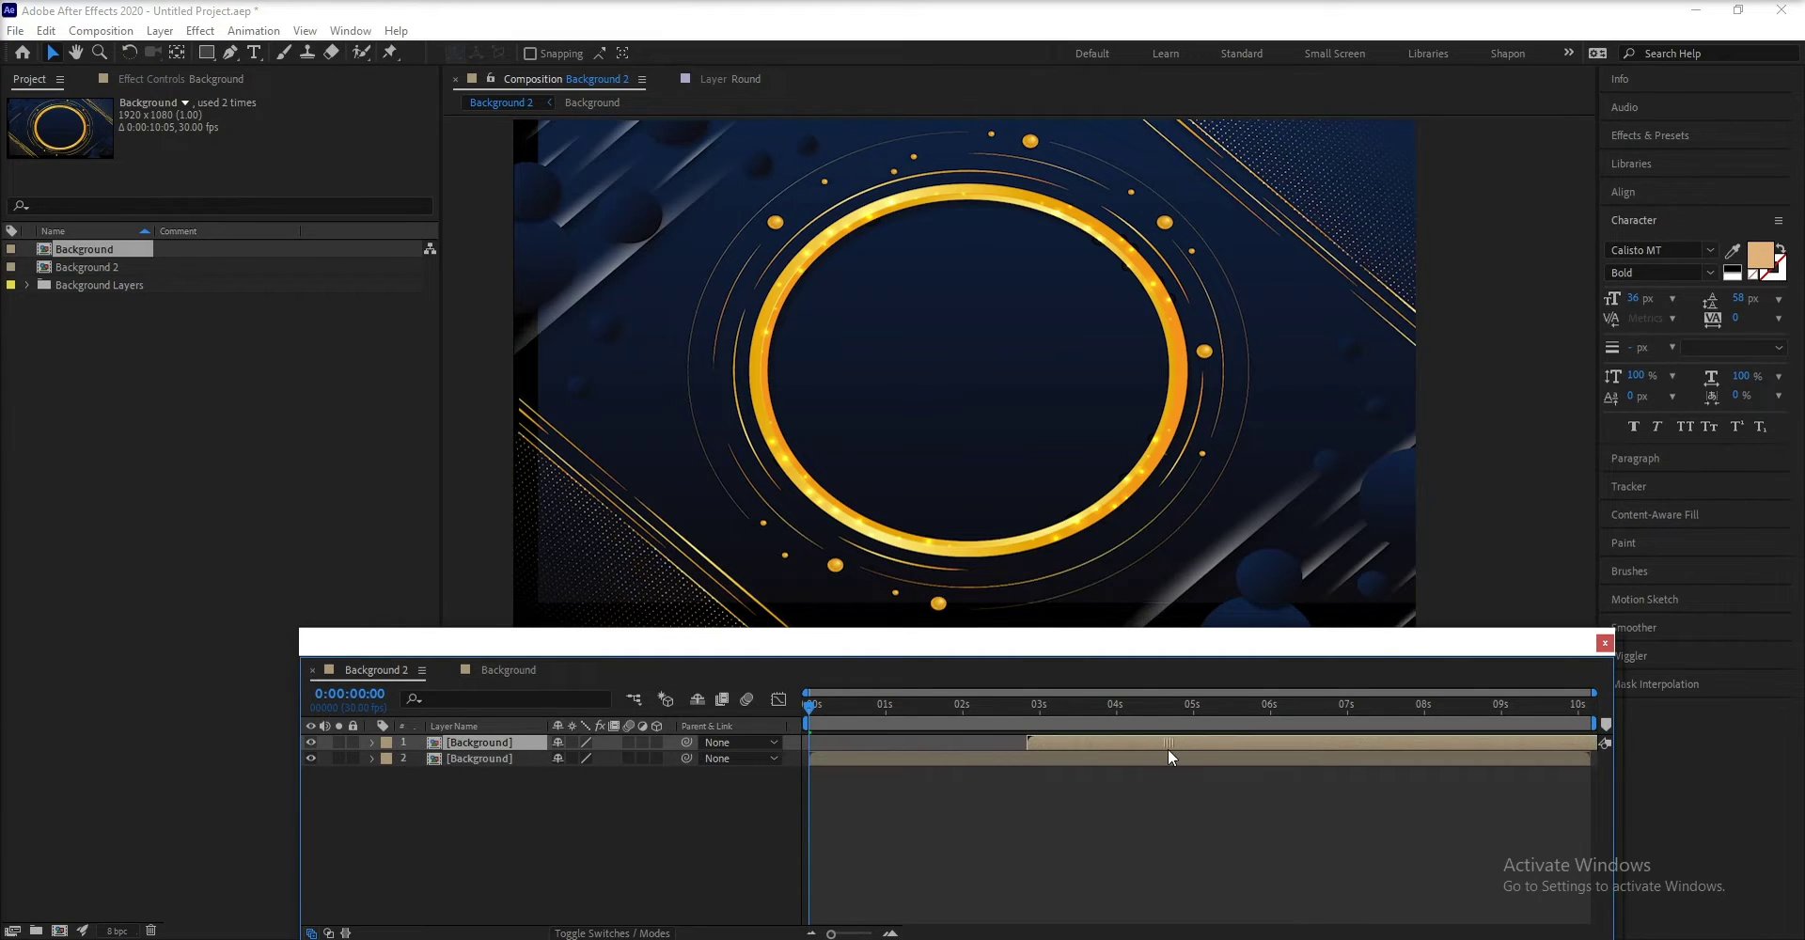
mouse_move(993, 718)
mouse_down()
mouse_move(1059, 718)
mouse_move(976, 720)
mouse_up()
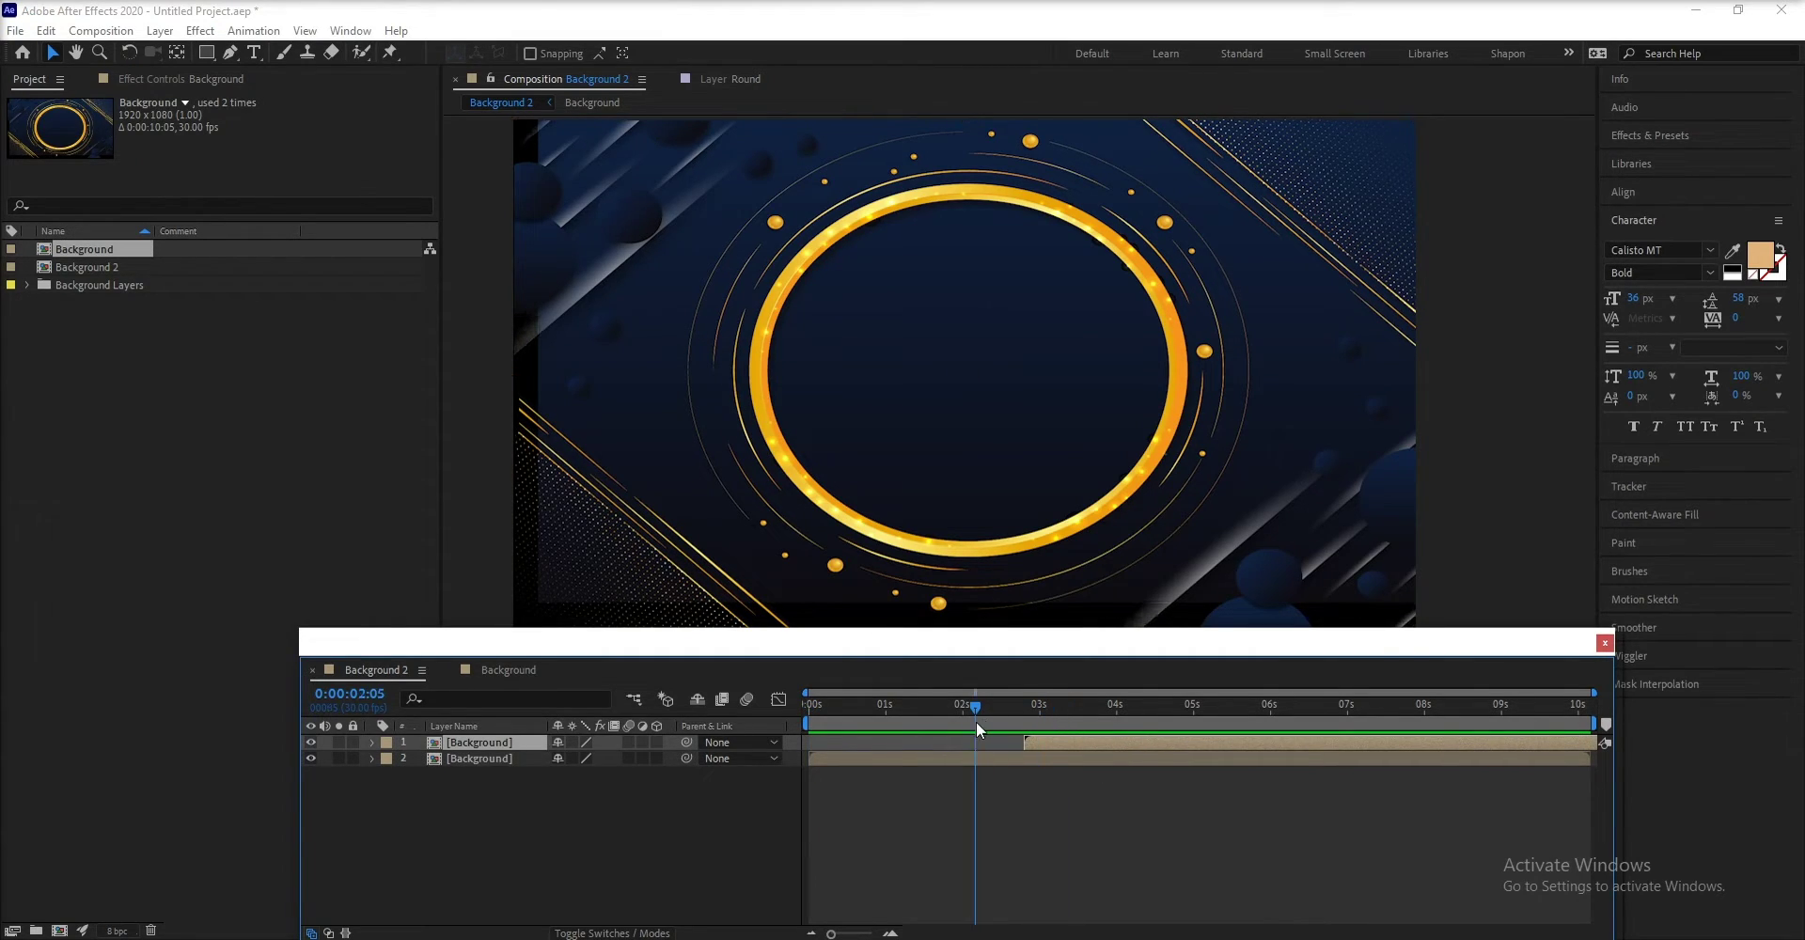
key(Delete)
mouse_move(807, 707)
mouse_down()
mouse_move(1521, 707)
mouse_move(822, 728)
mouse_up()
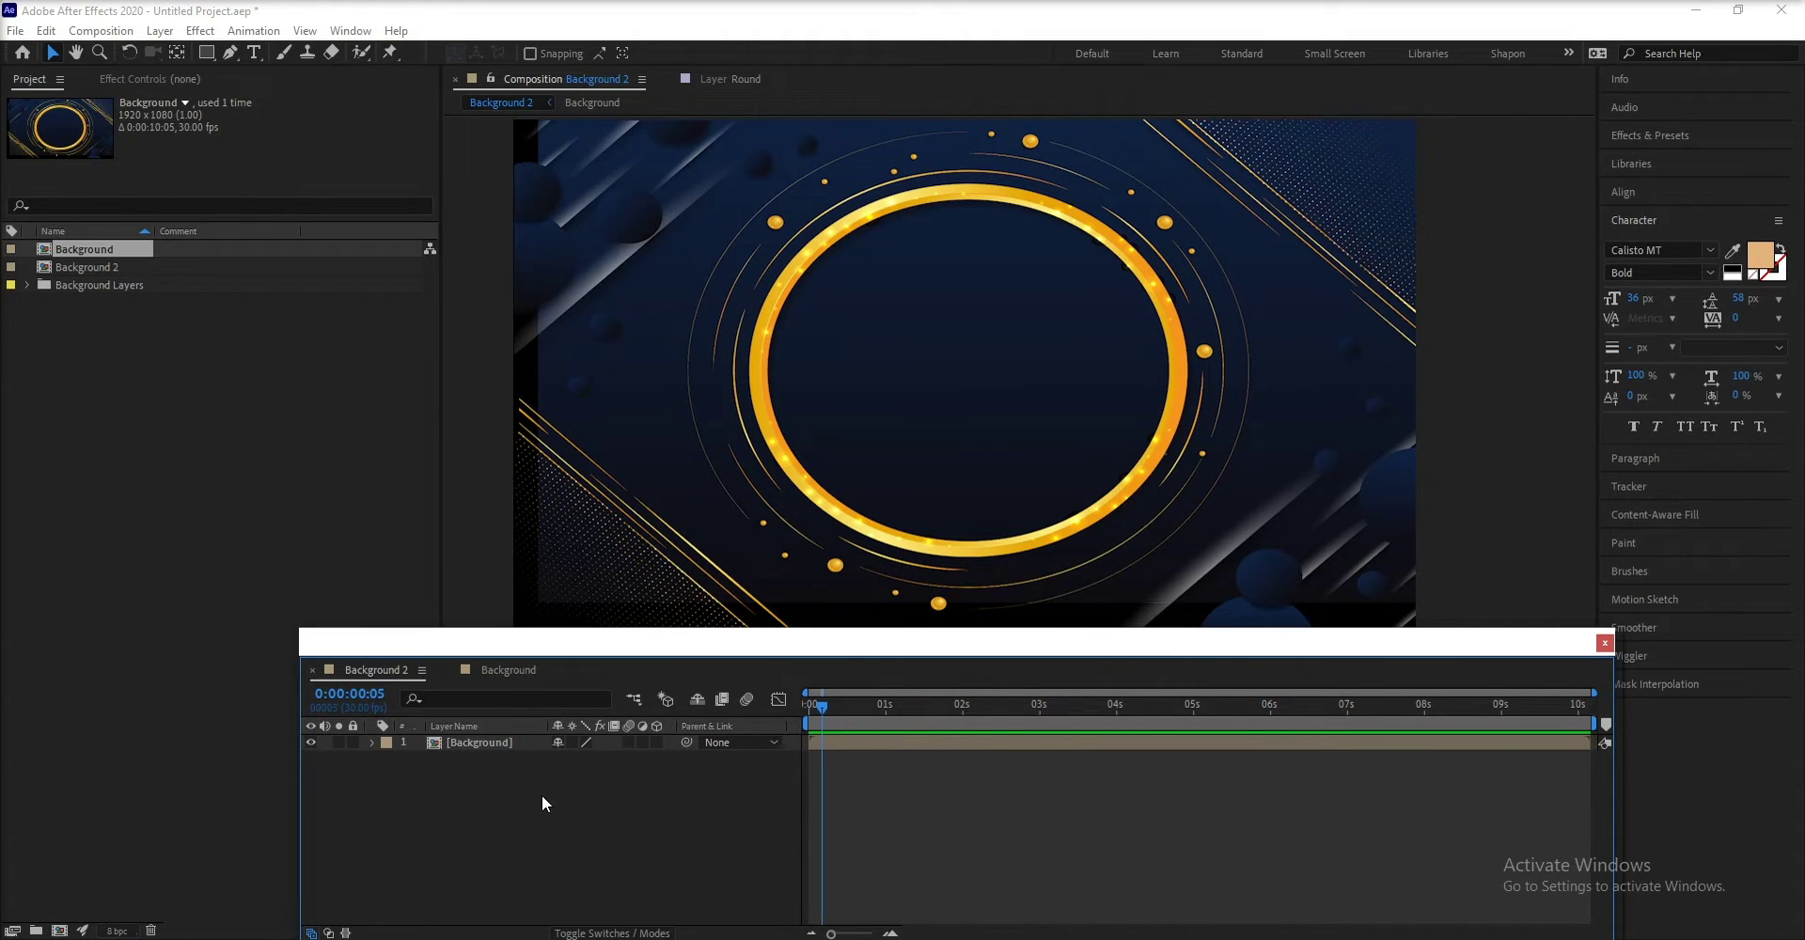
key(ctrl+z)
click(1131, 743)
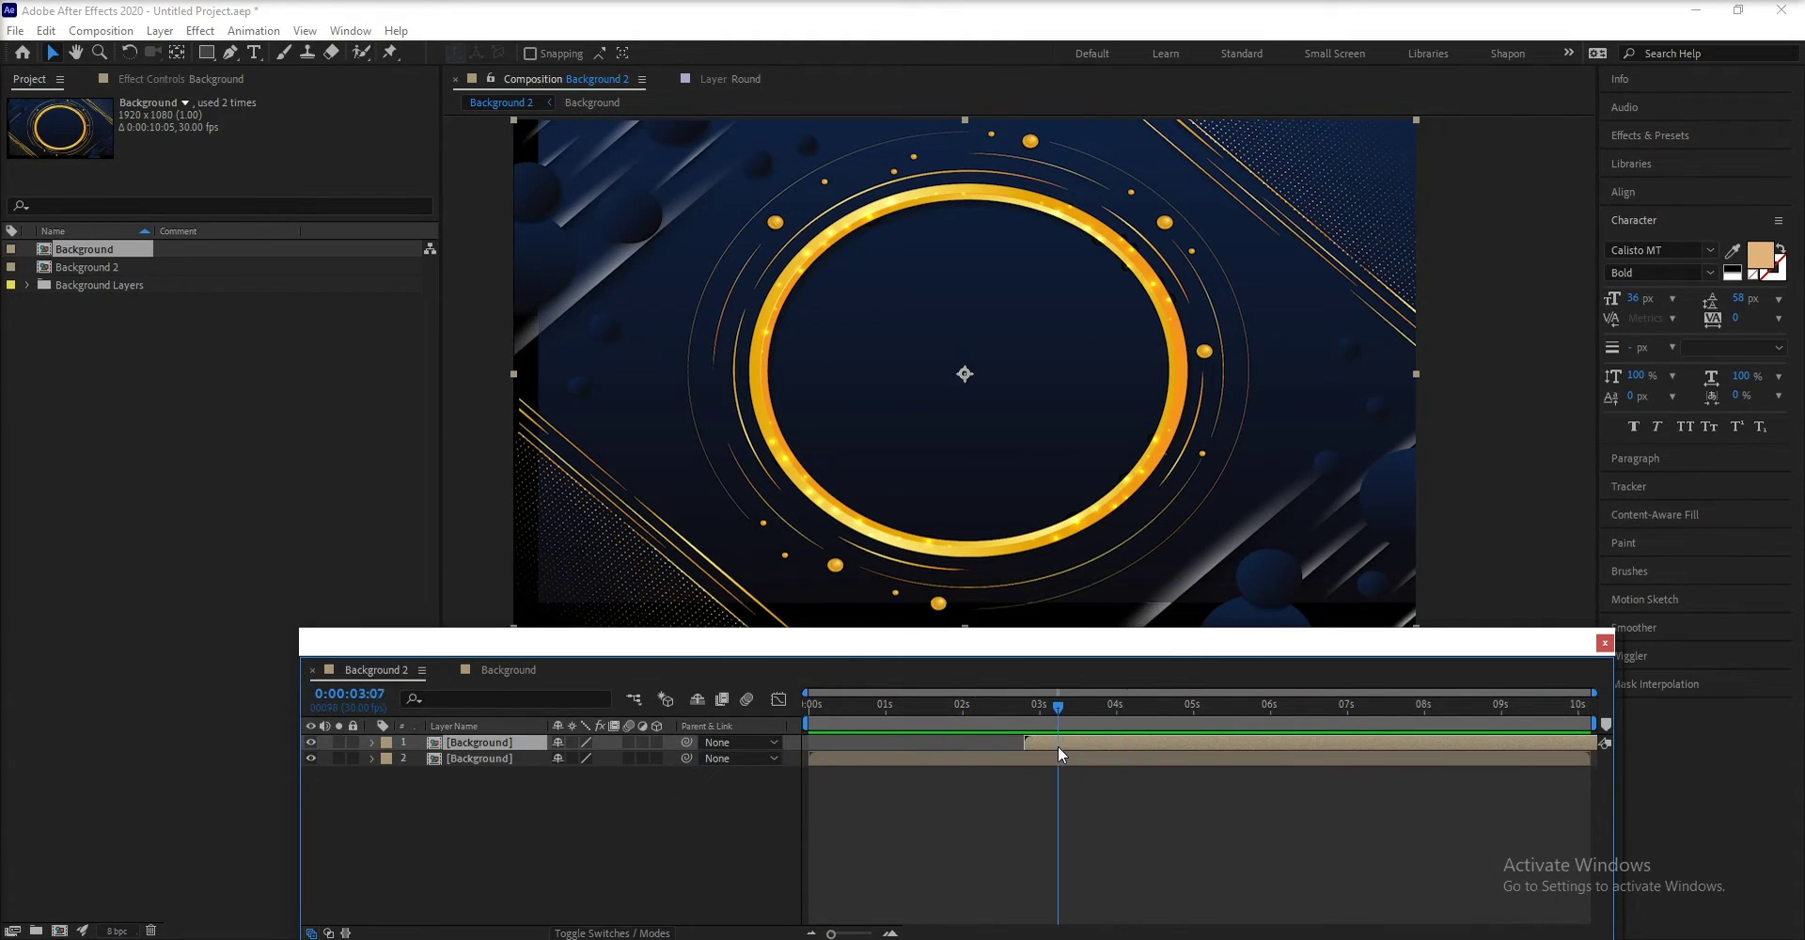
drag(1055, 701, 1346, 732)
key(Delete)
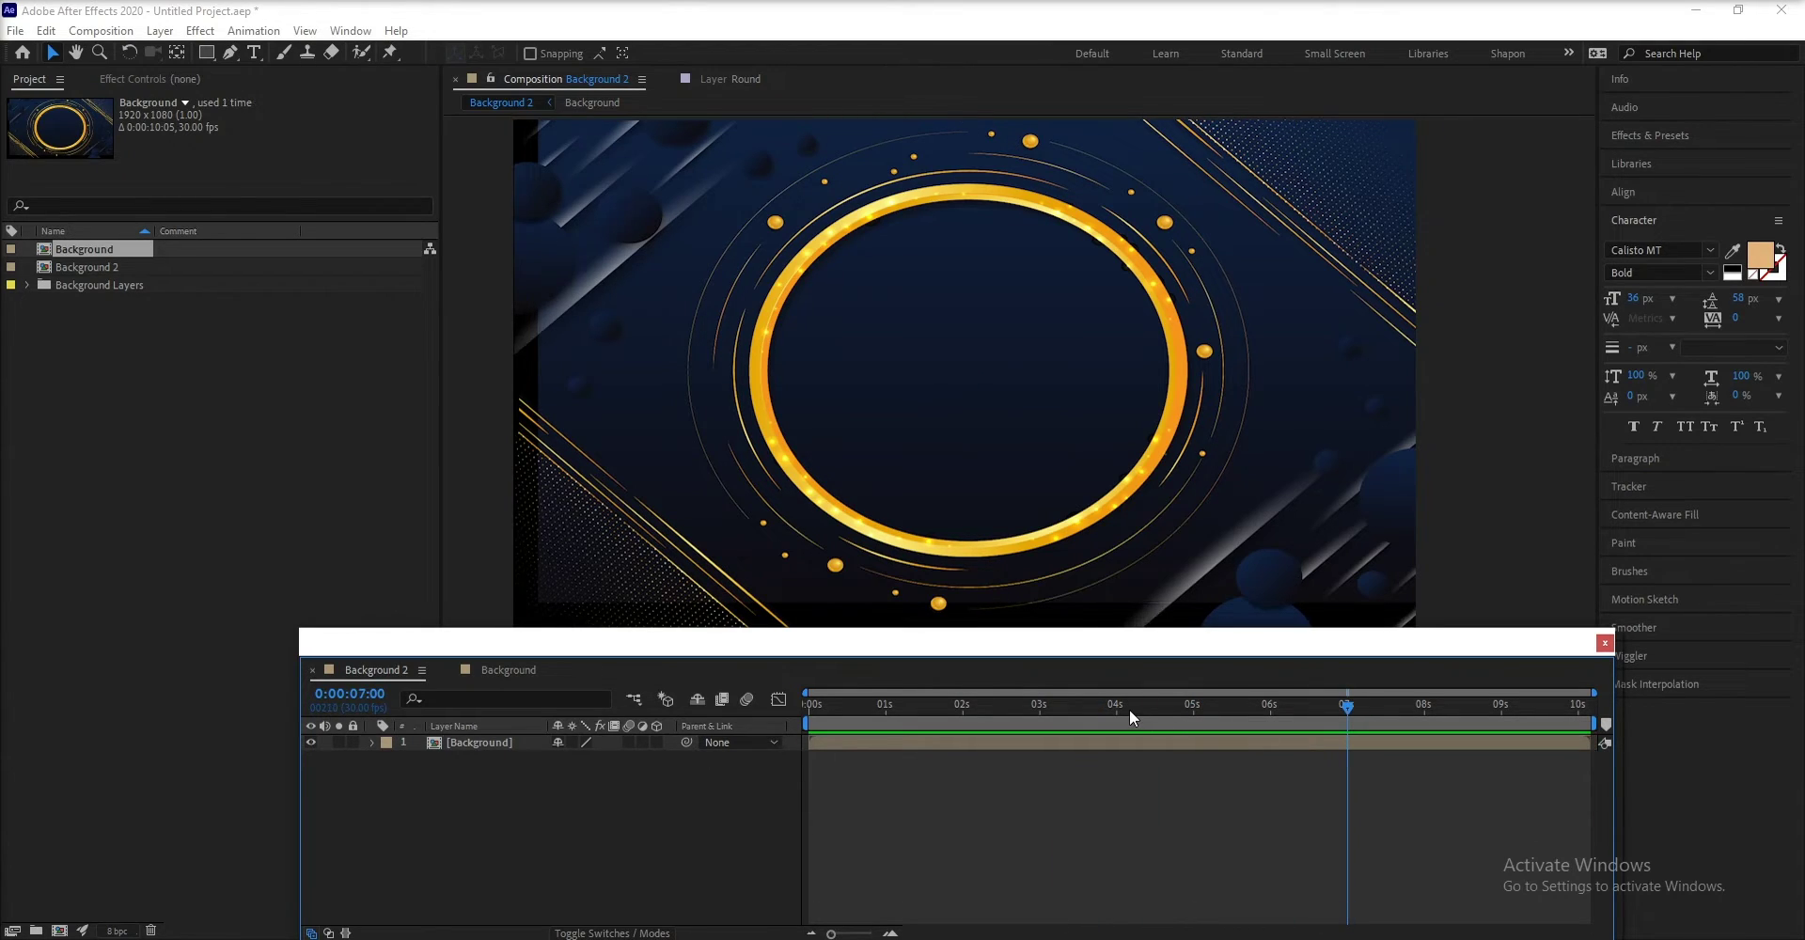
click(1124, 707)
Open the Background comp and set a Round layer Rotation keyframe of 0° at the start
double_click(1088, 741)
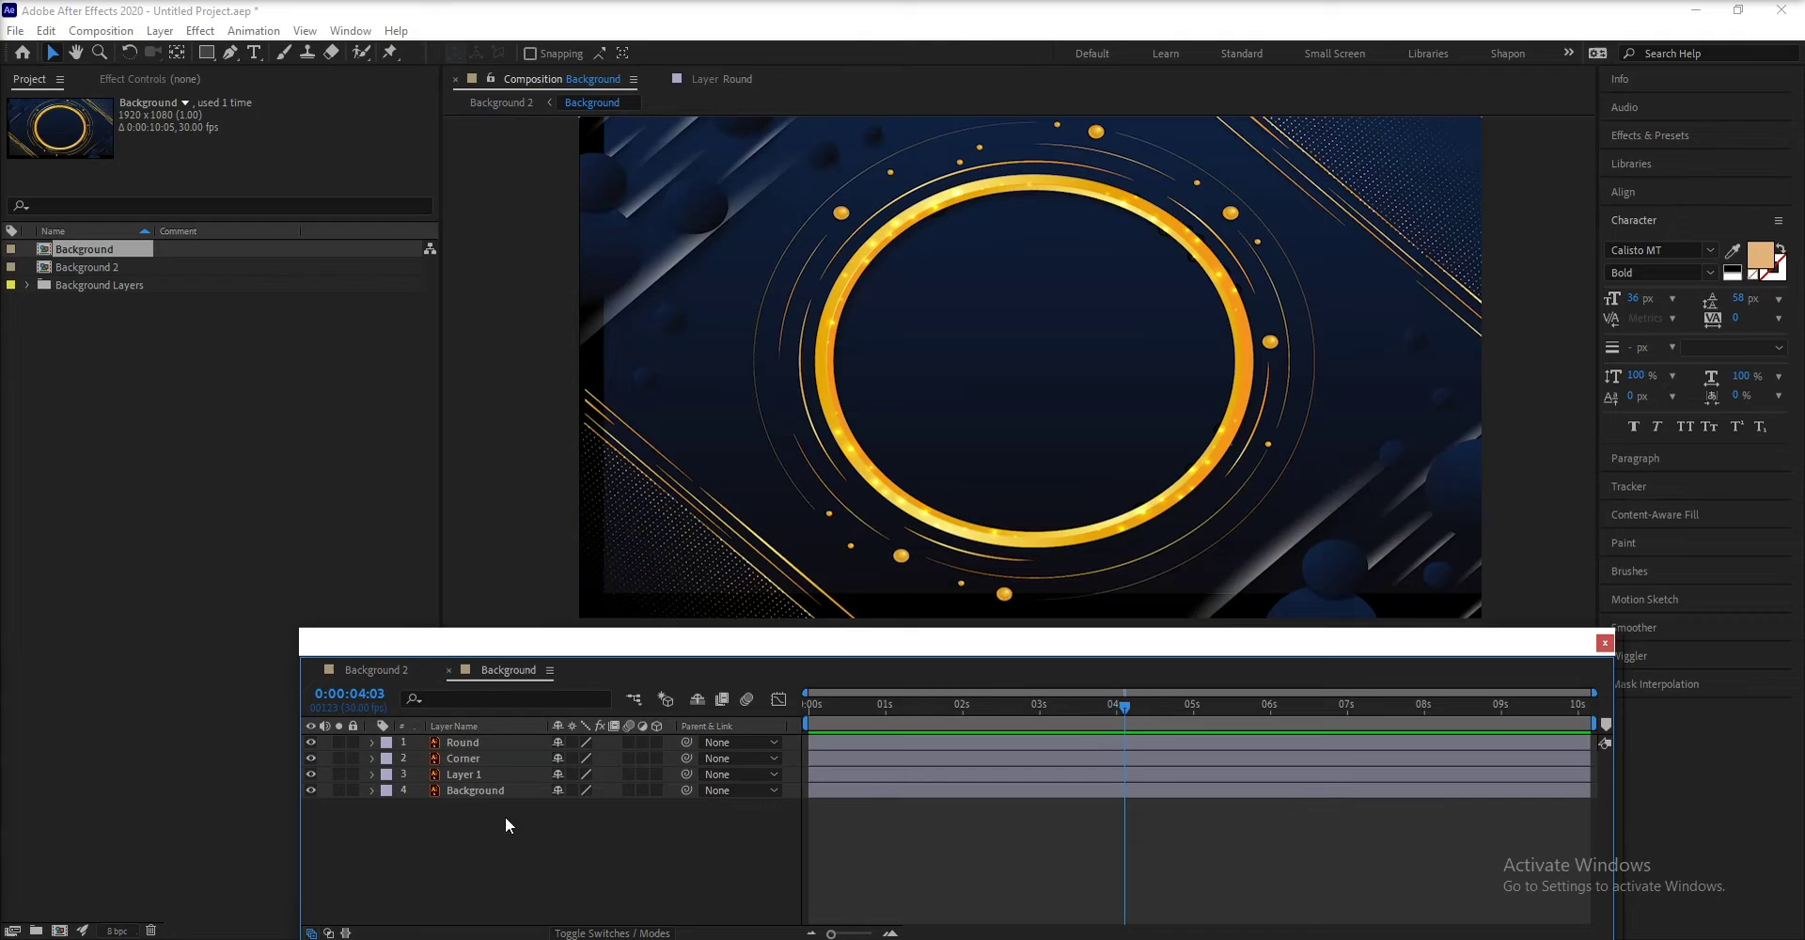
click(483, 743)
click(371, 742)
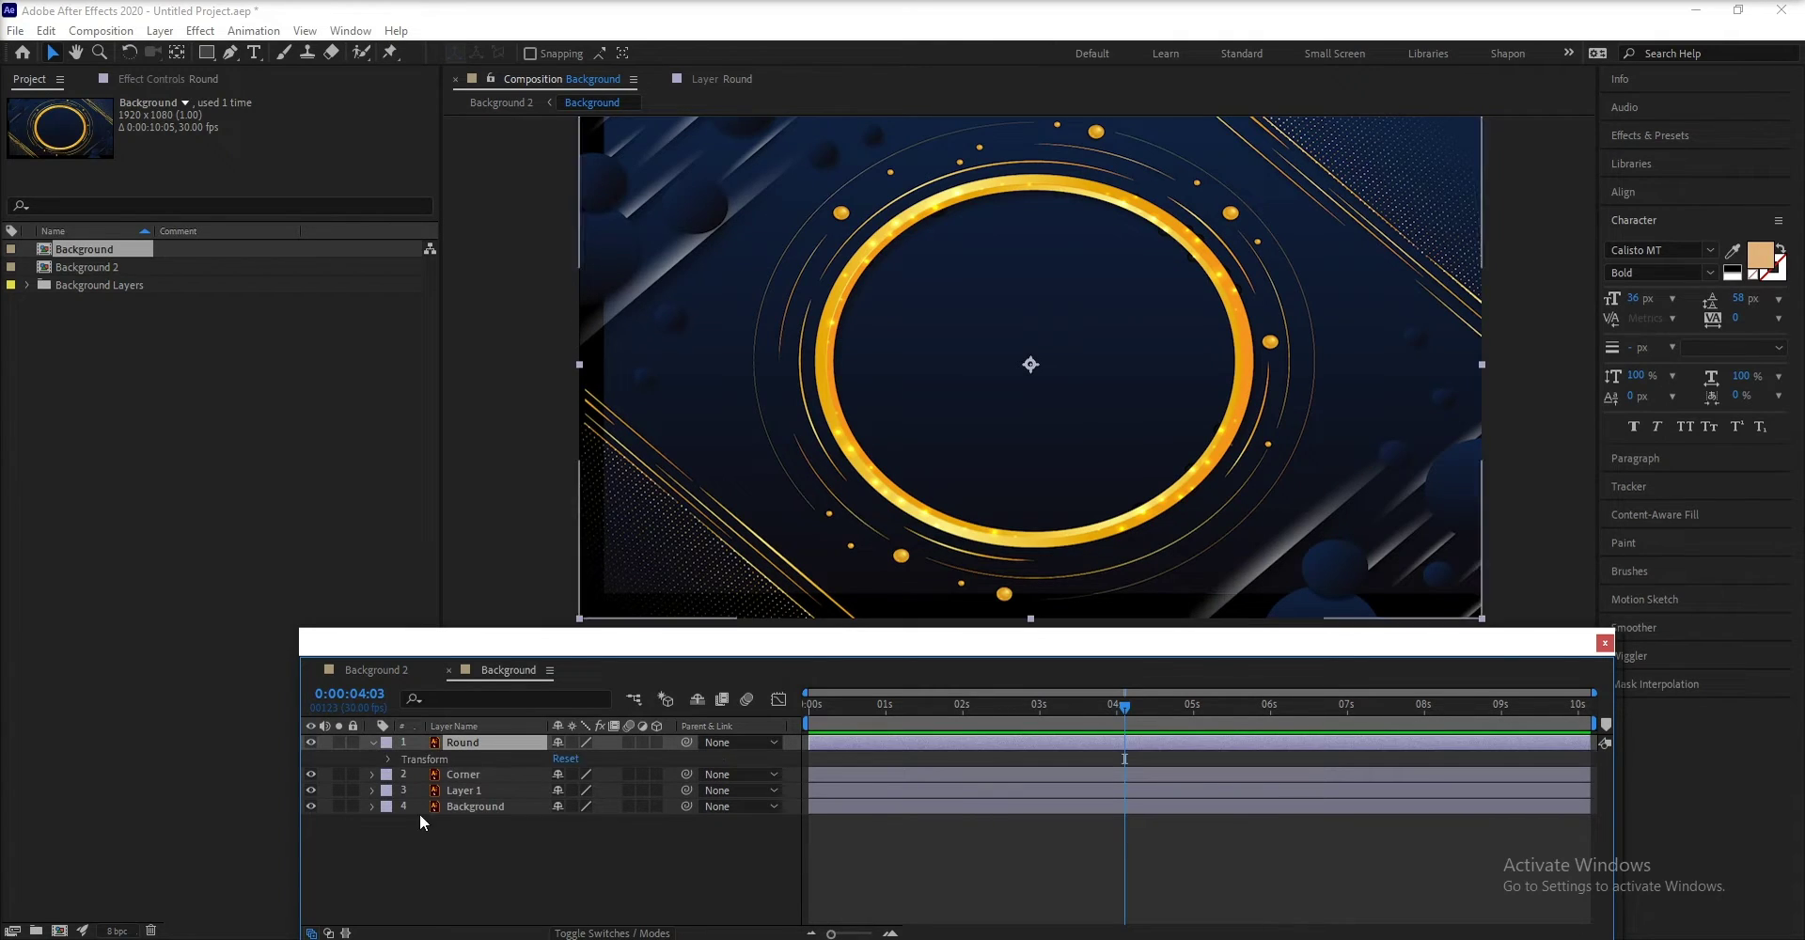
click(392, 760)
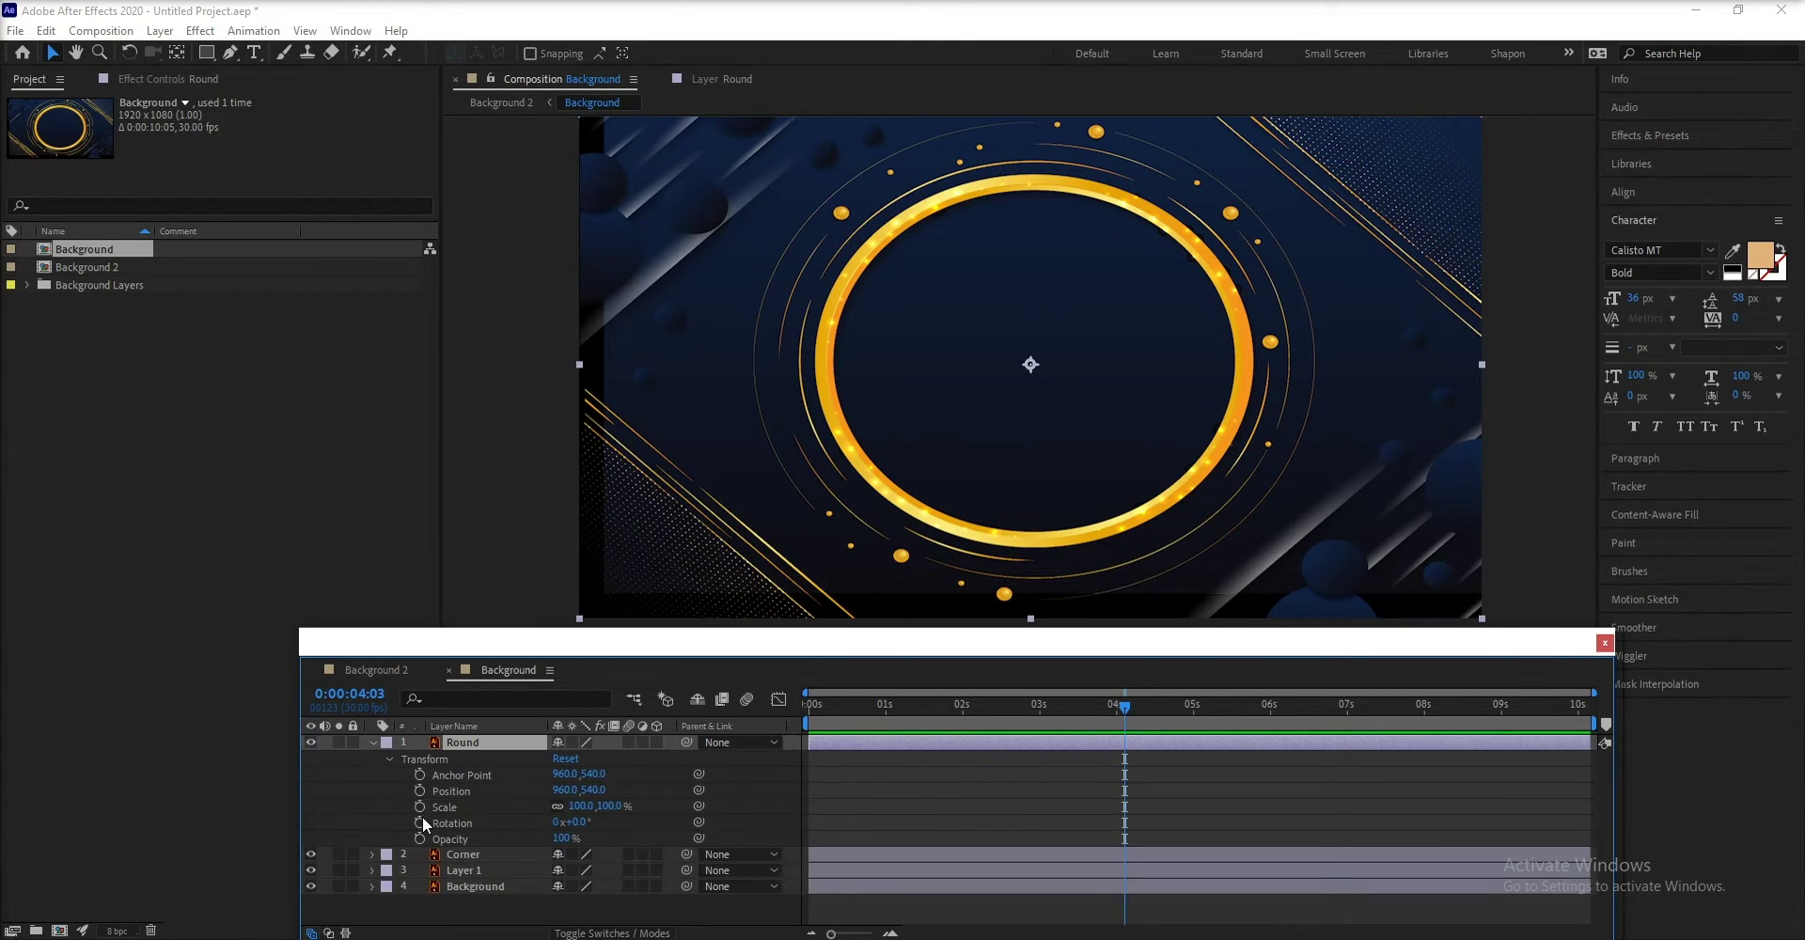
drag(887, 709, 808, 709)
click(420, 822)
Add later Rotation keyframes spinning the ring up to 1x+175°, then preview the animation
mouse_move(810, 707)
mouse_down()
mouse_move(918, 706)
mouse_move(967, 735)
mouse_up()
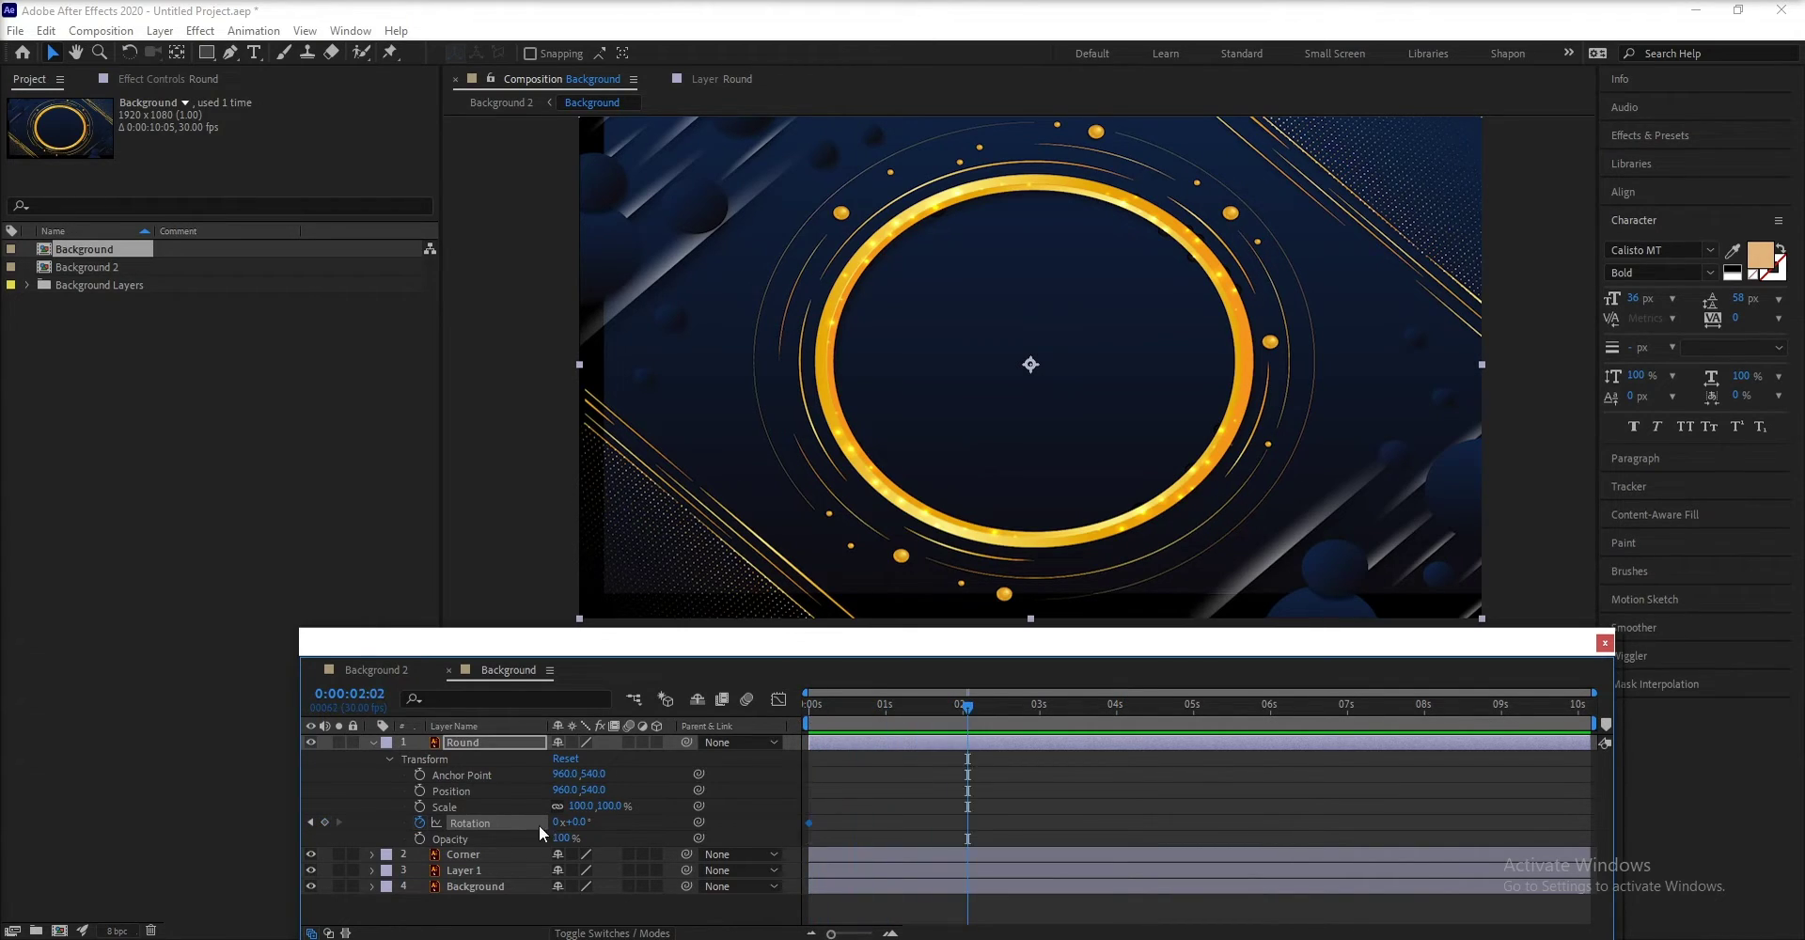
drag(573, 822, 1233, 824)
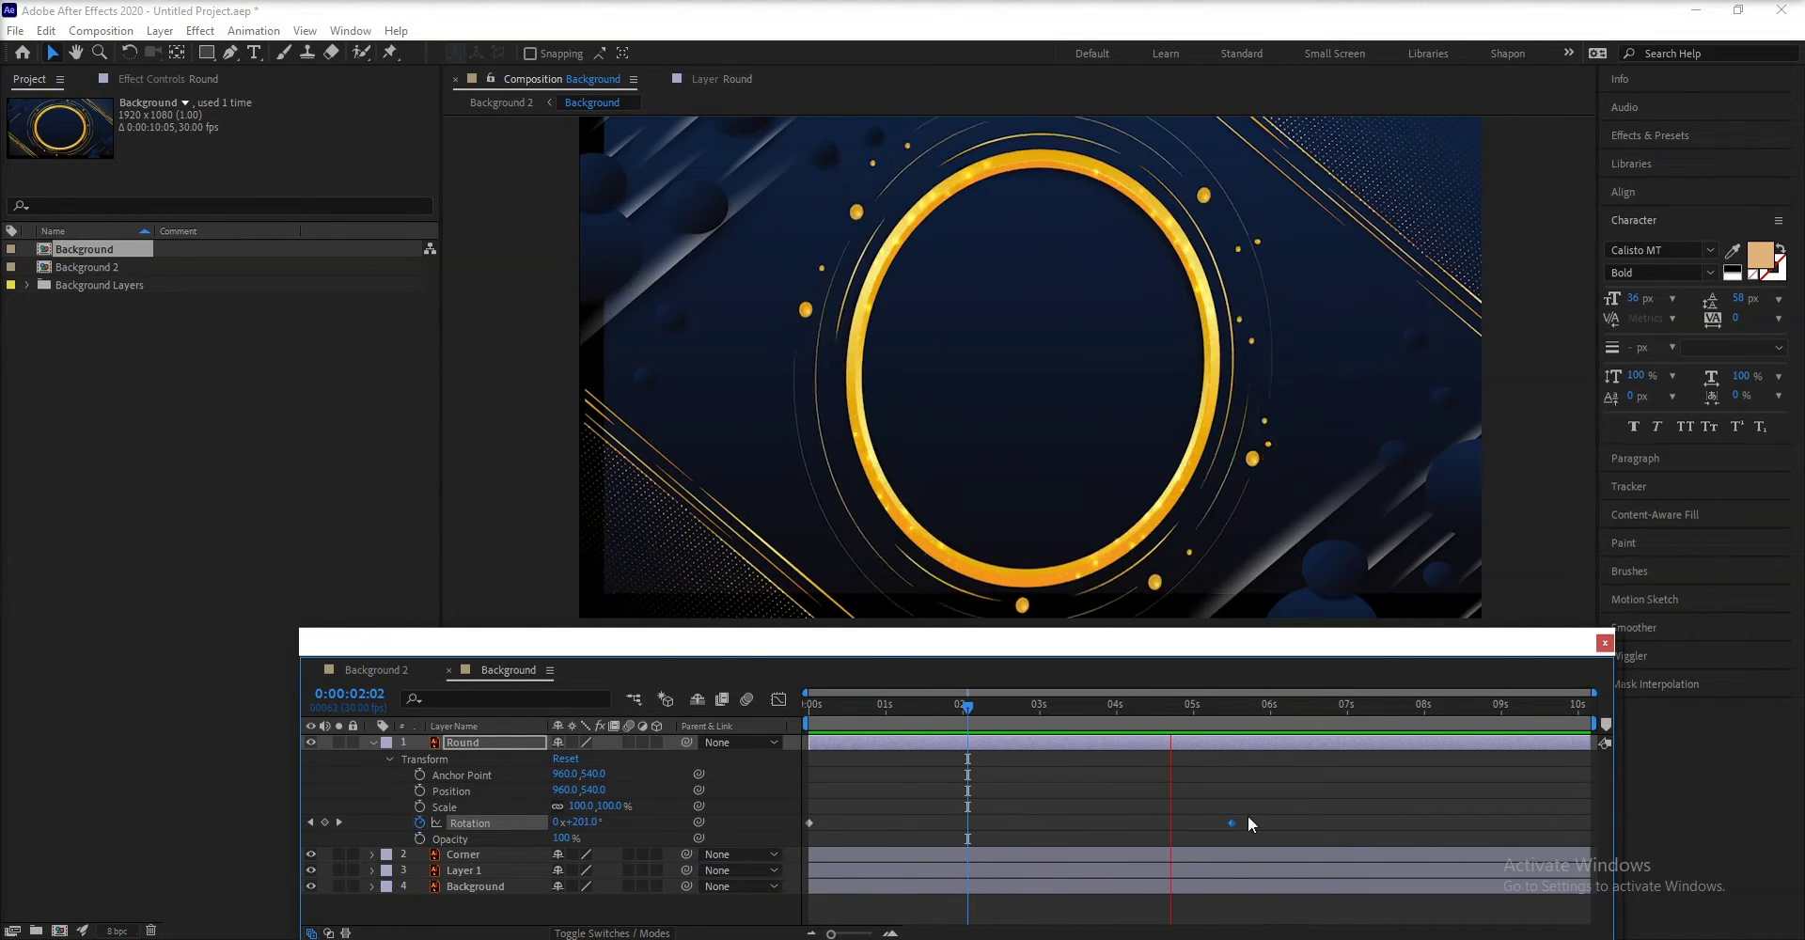
drag(1232, 822, 1573, 822)
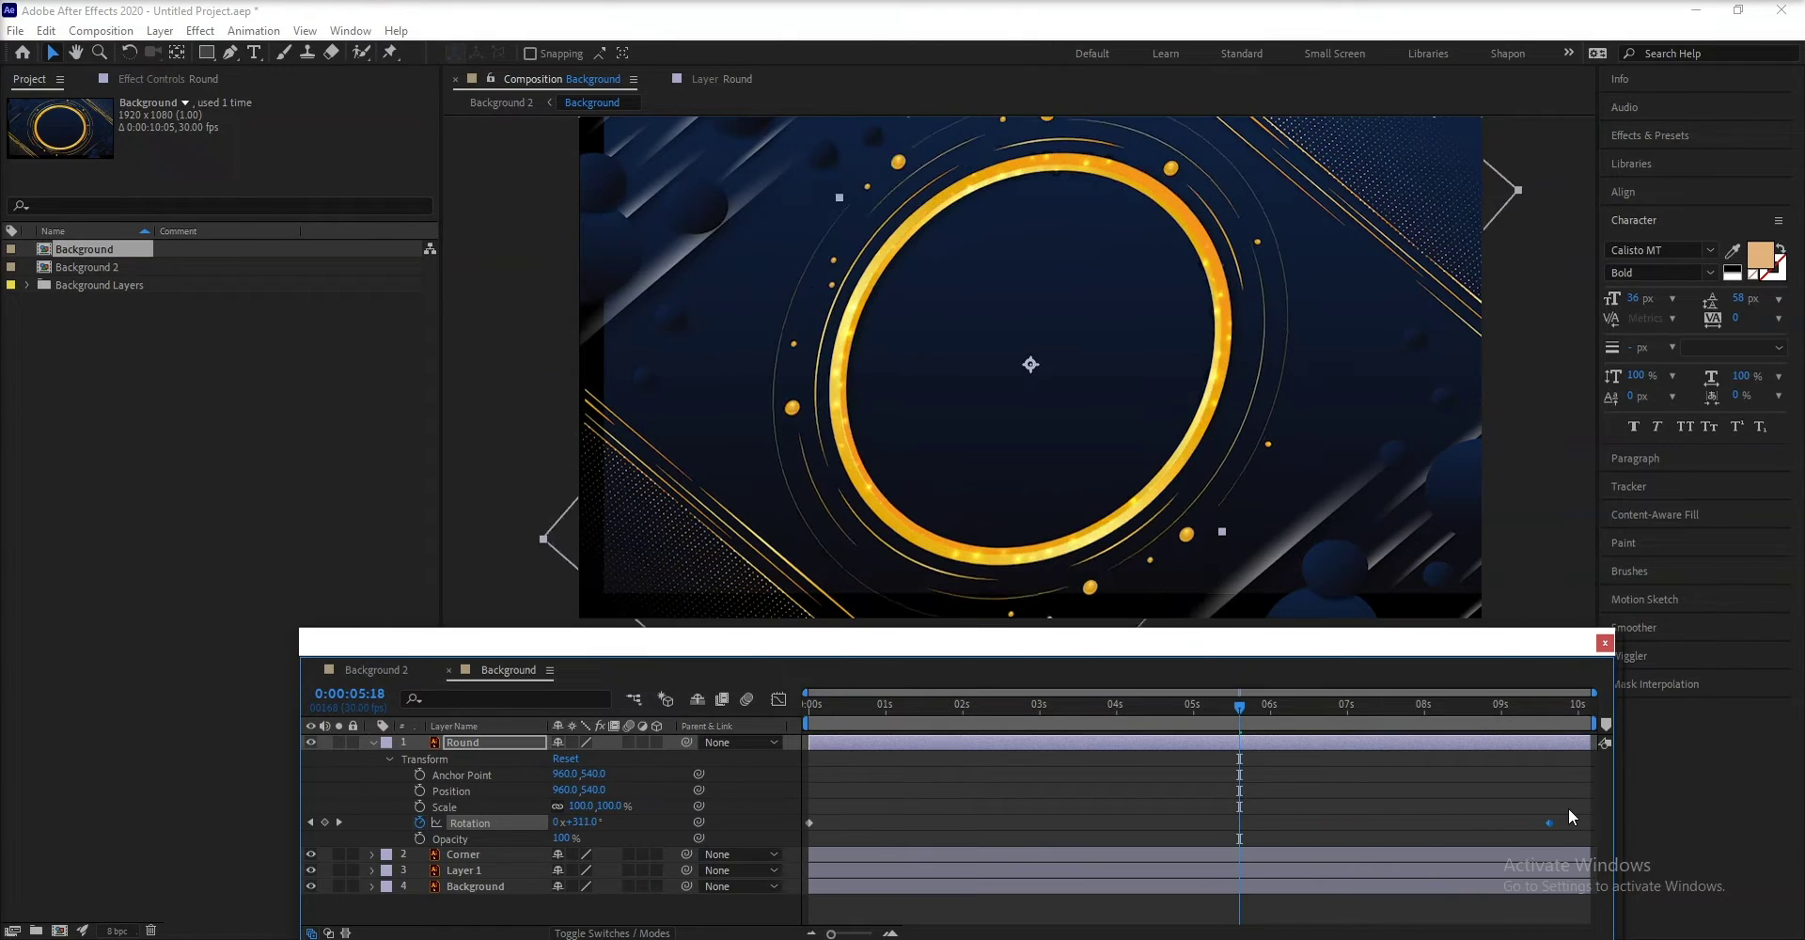
key(space)
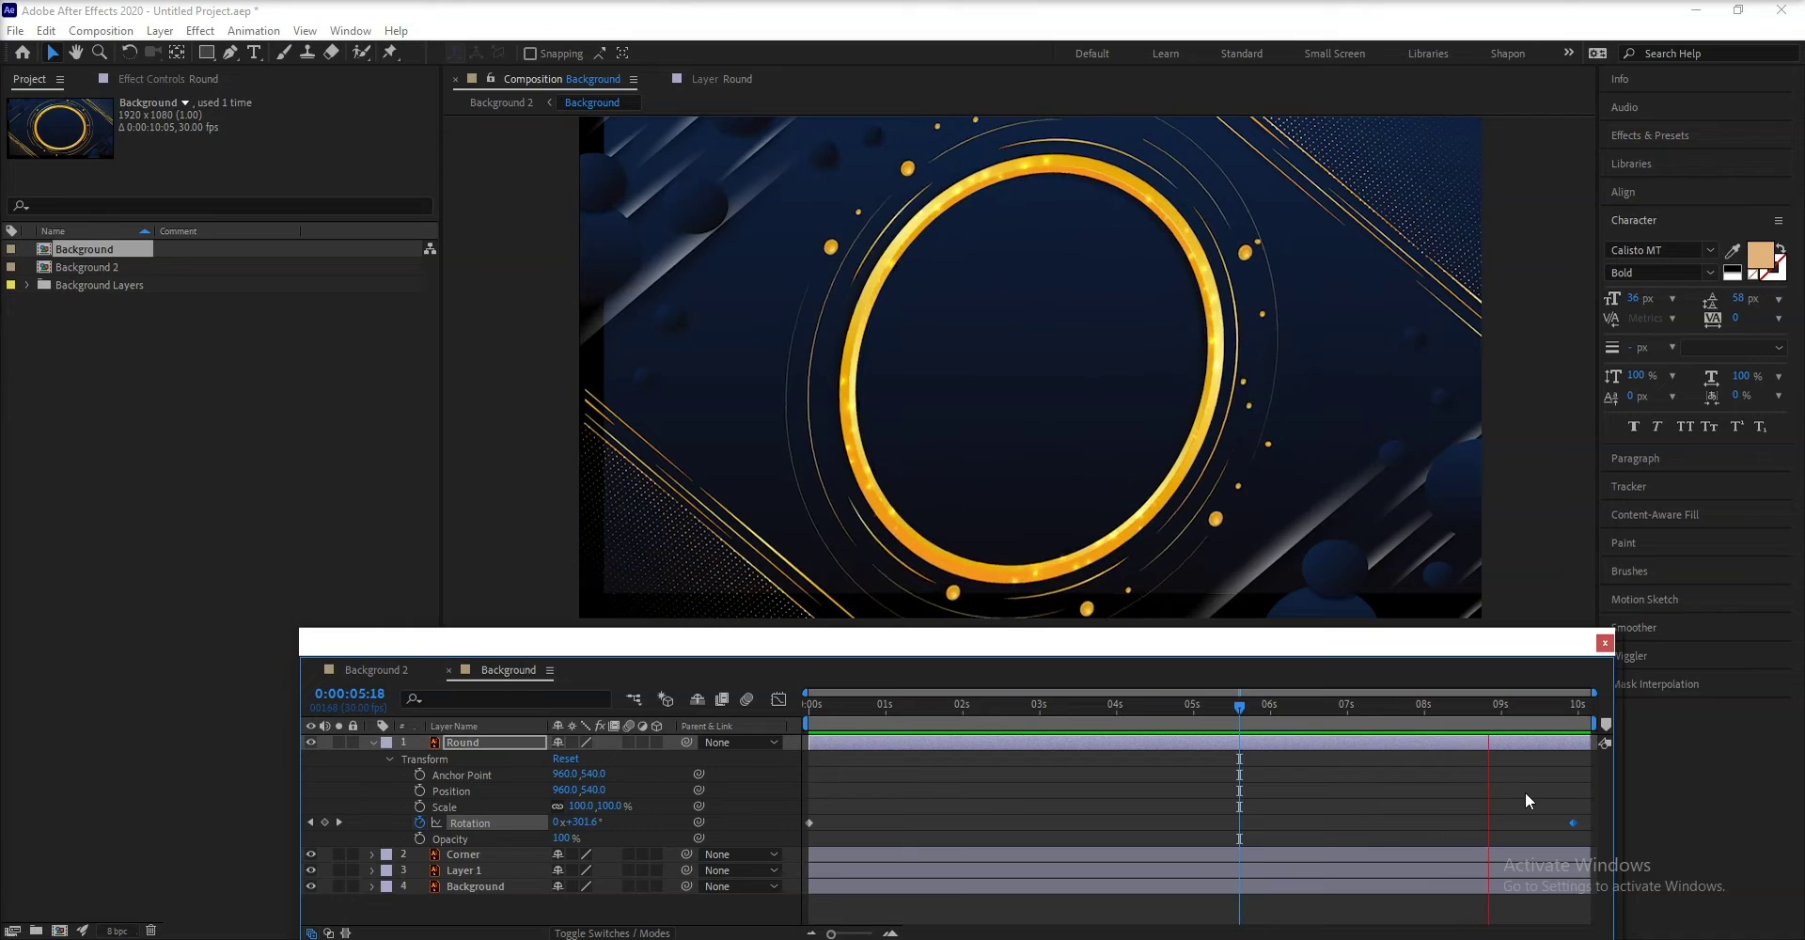
click(1581, 707)
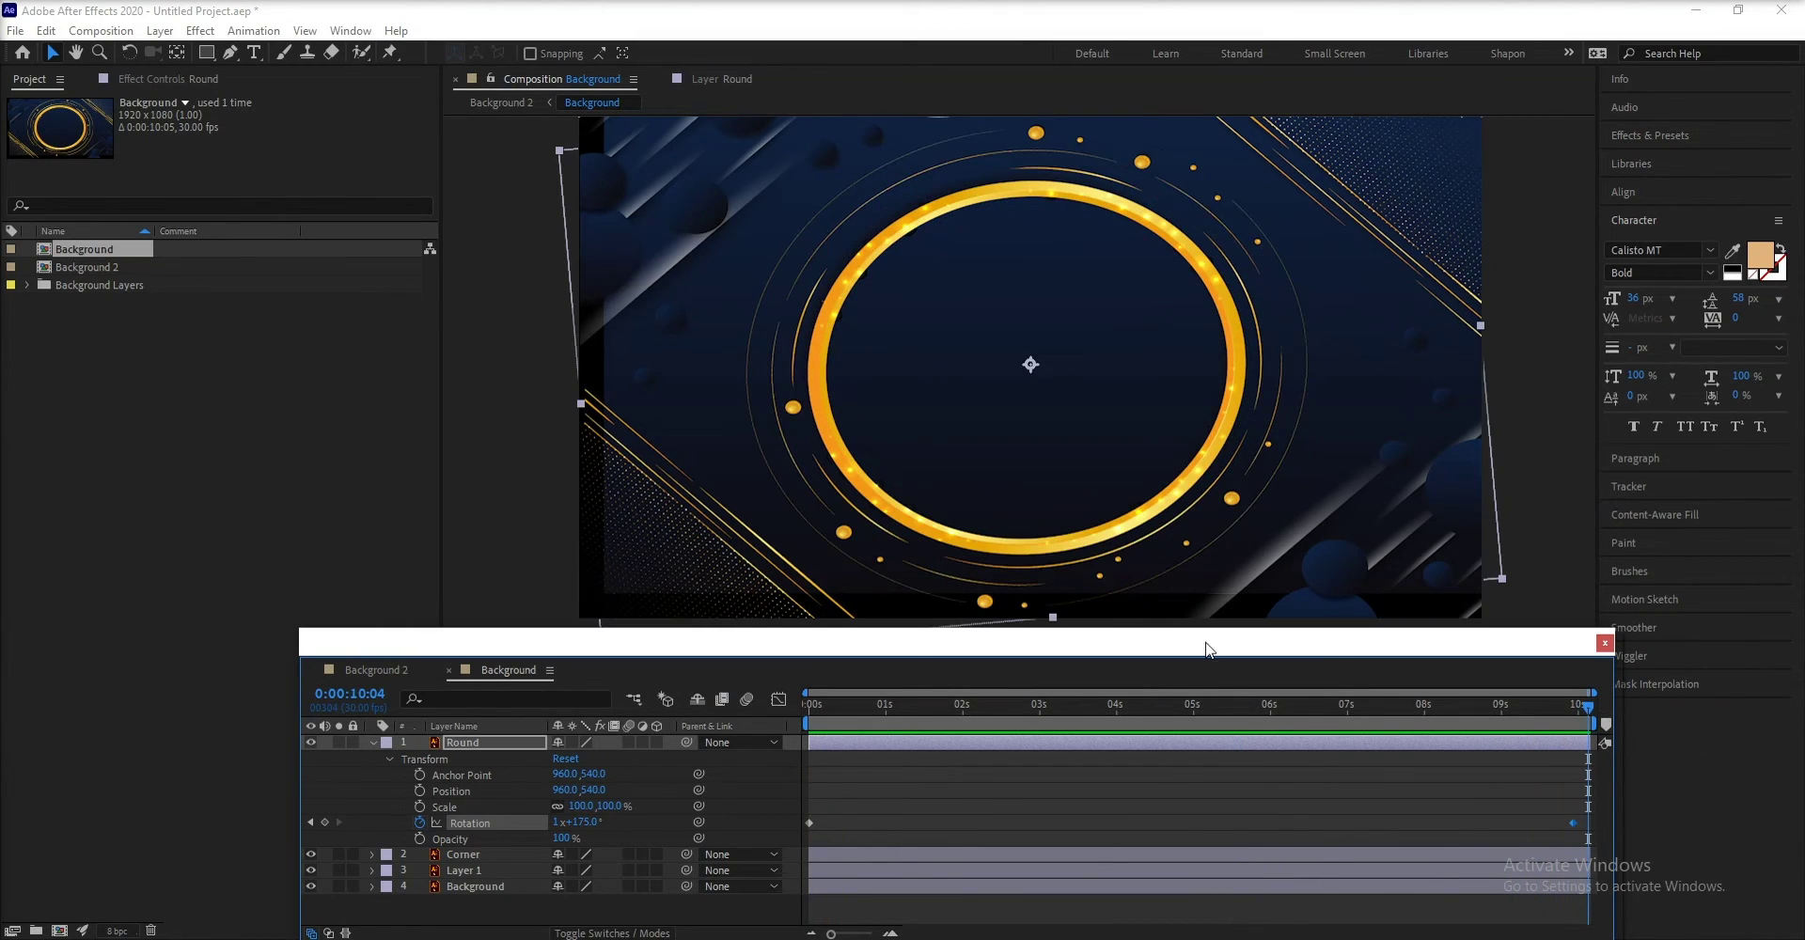
click(373, 742)
Switch to the Background 2 composition and deselect its [Background] layer
click(385, 673)
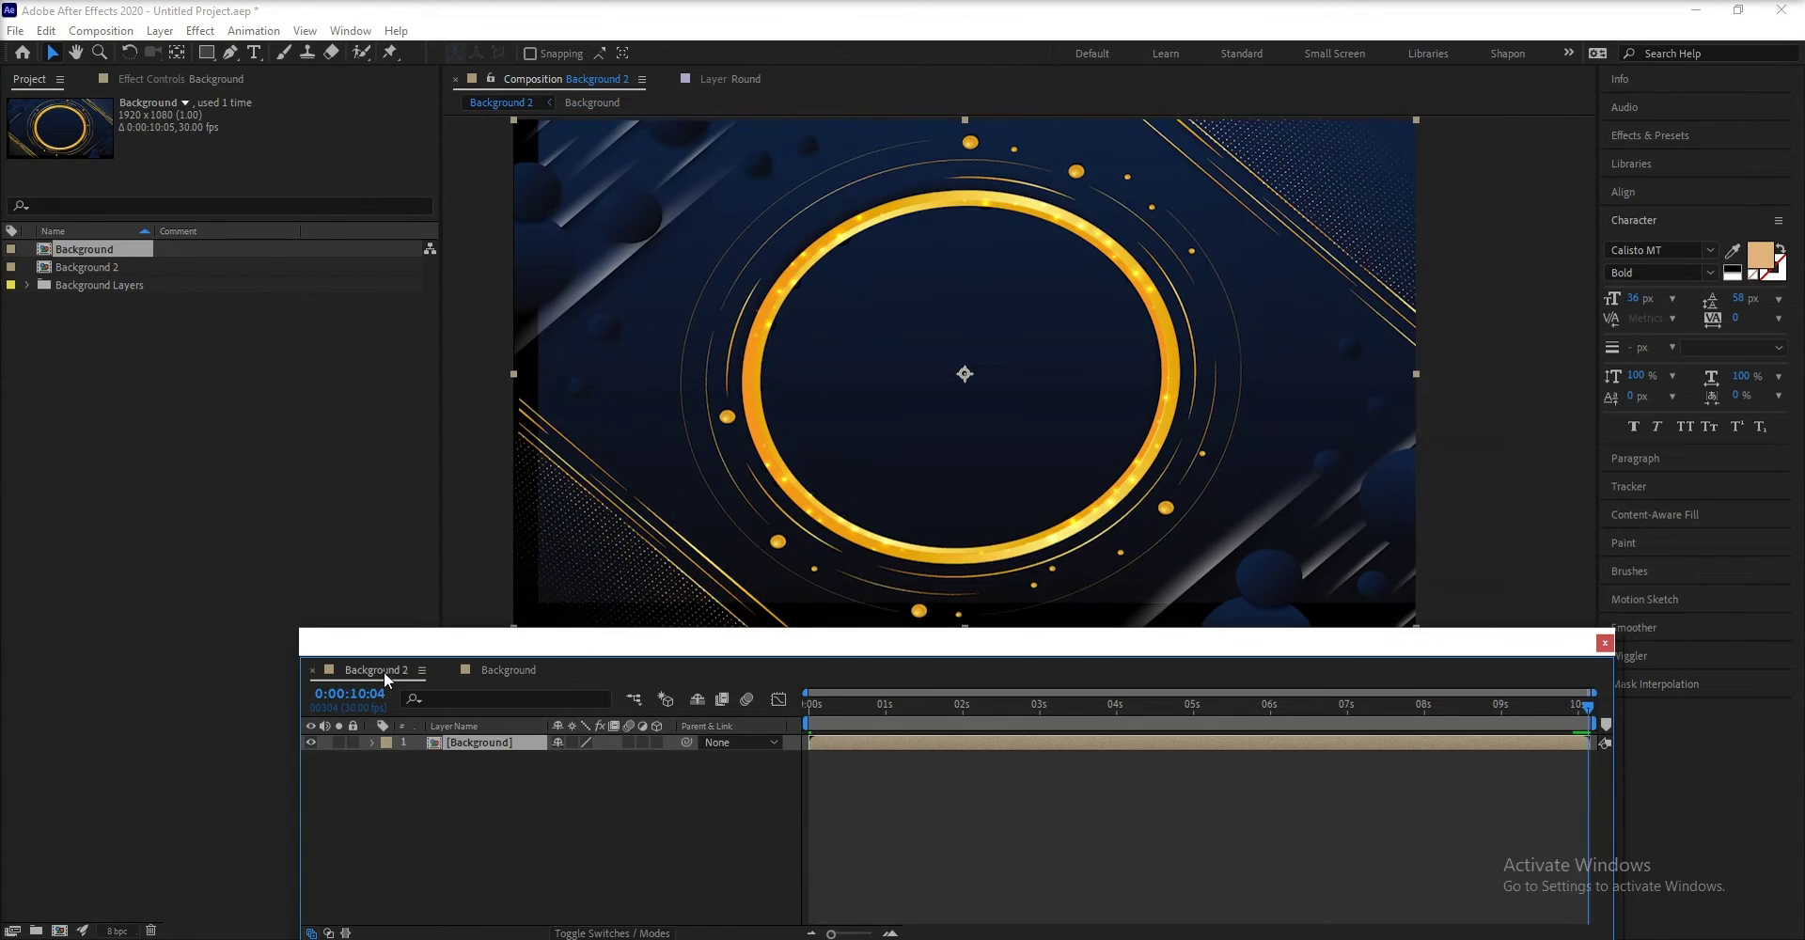
click(1525, 502)
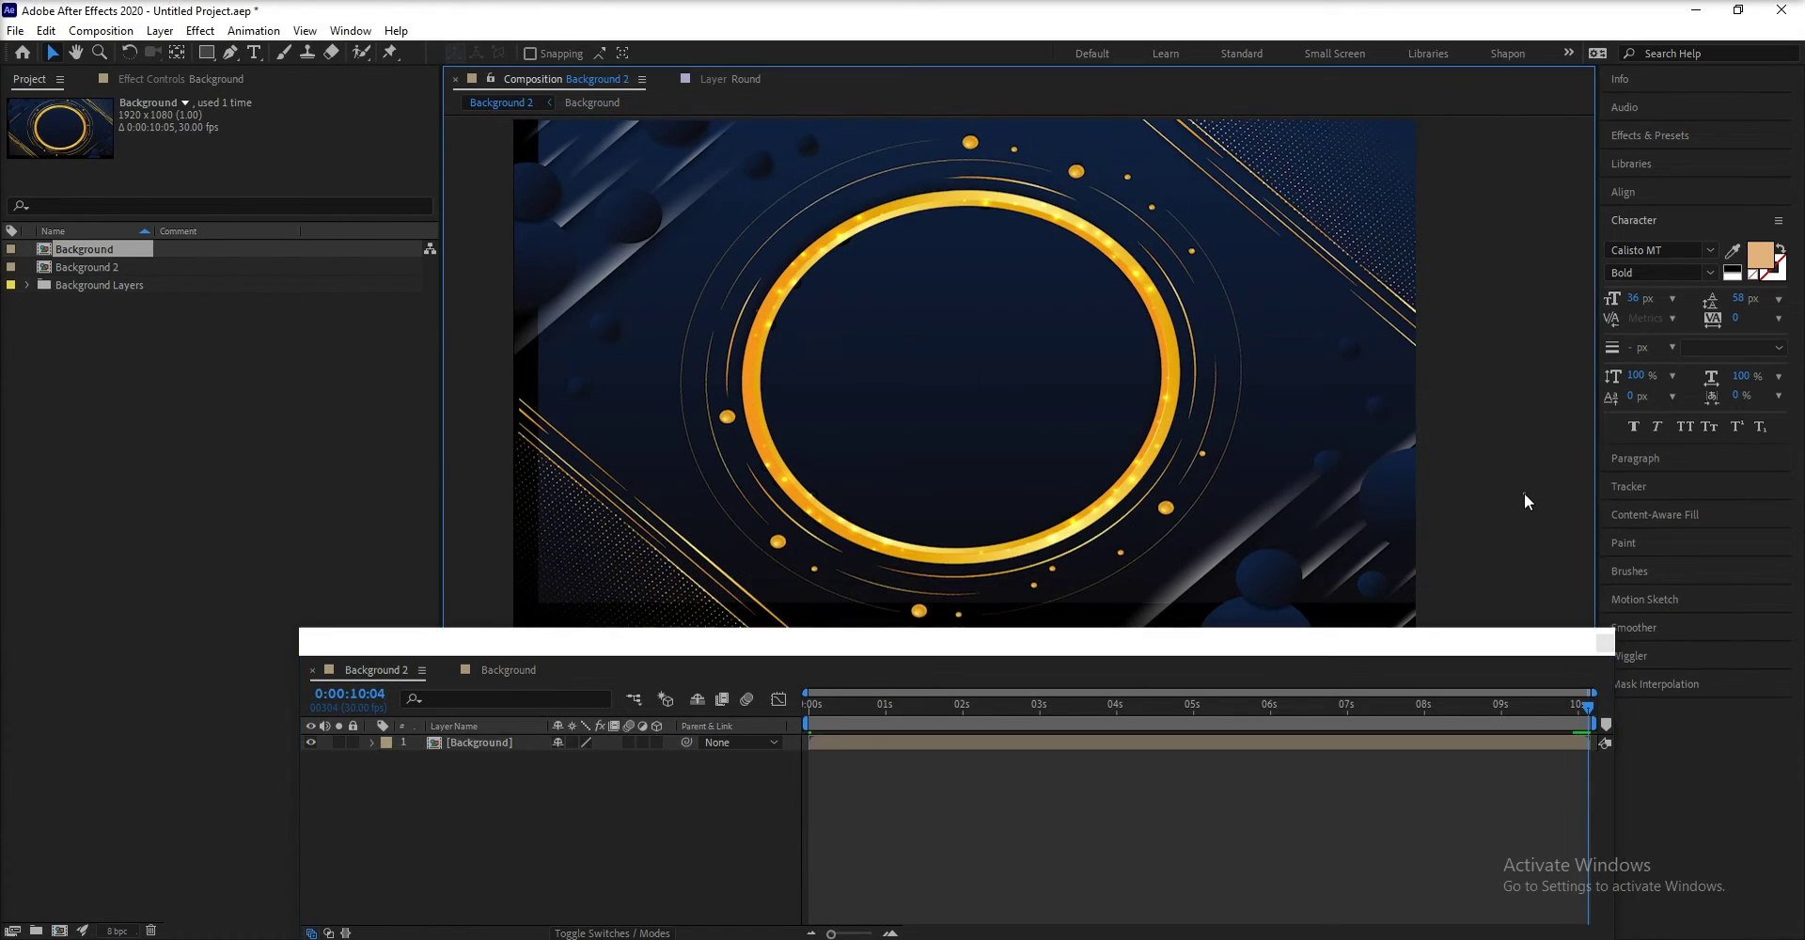